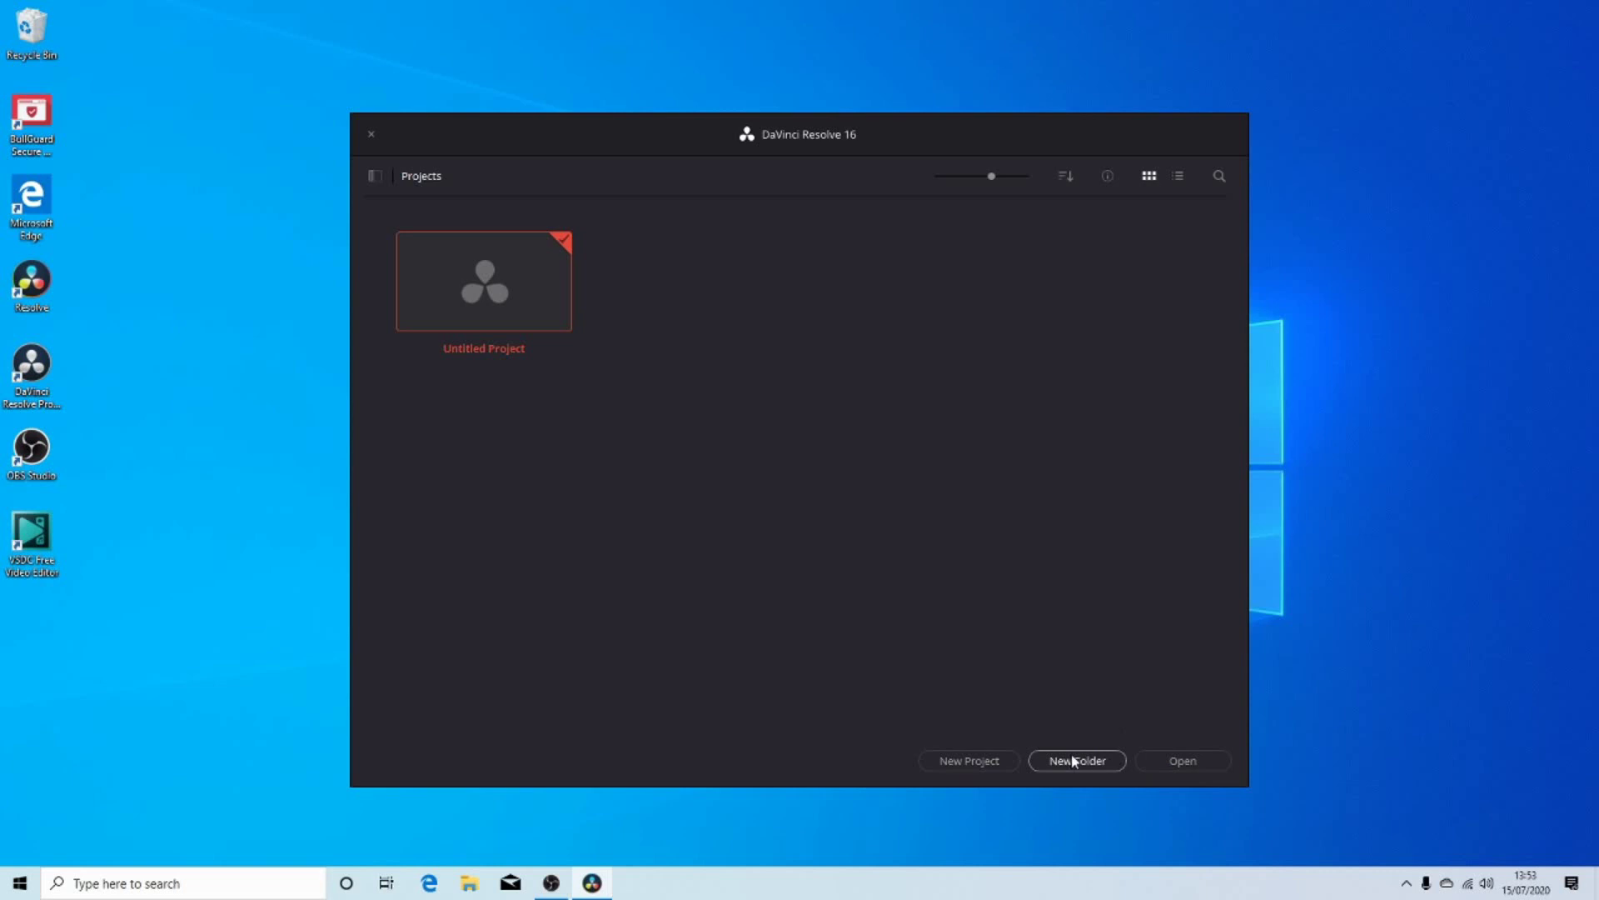
# Step: Start a new project, name it 'TRAINS' in capitals, and create it
pyautogui.click(966, 761)
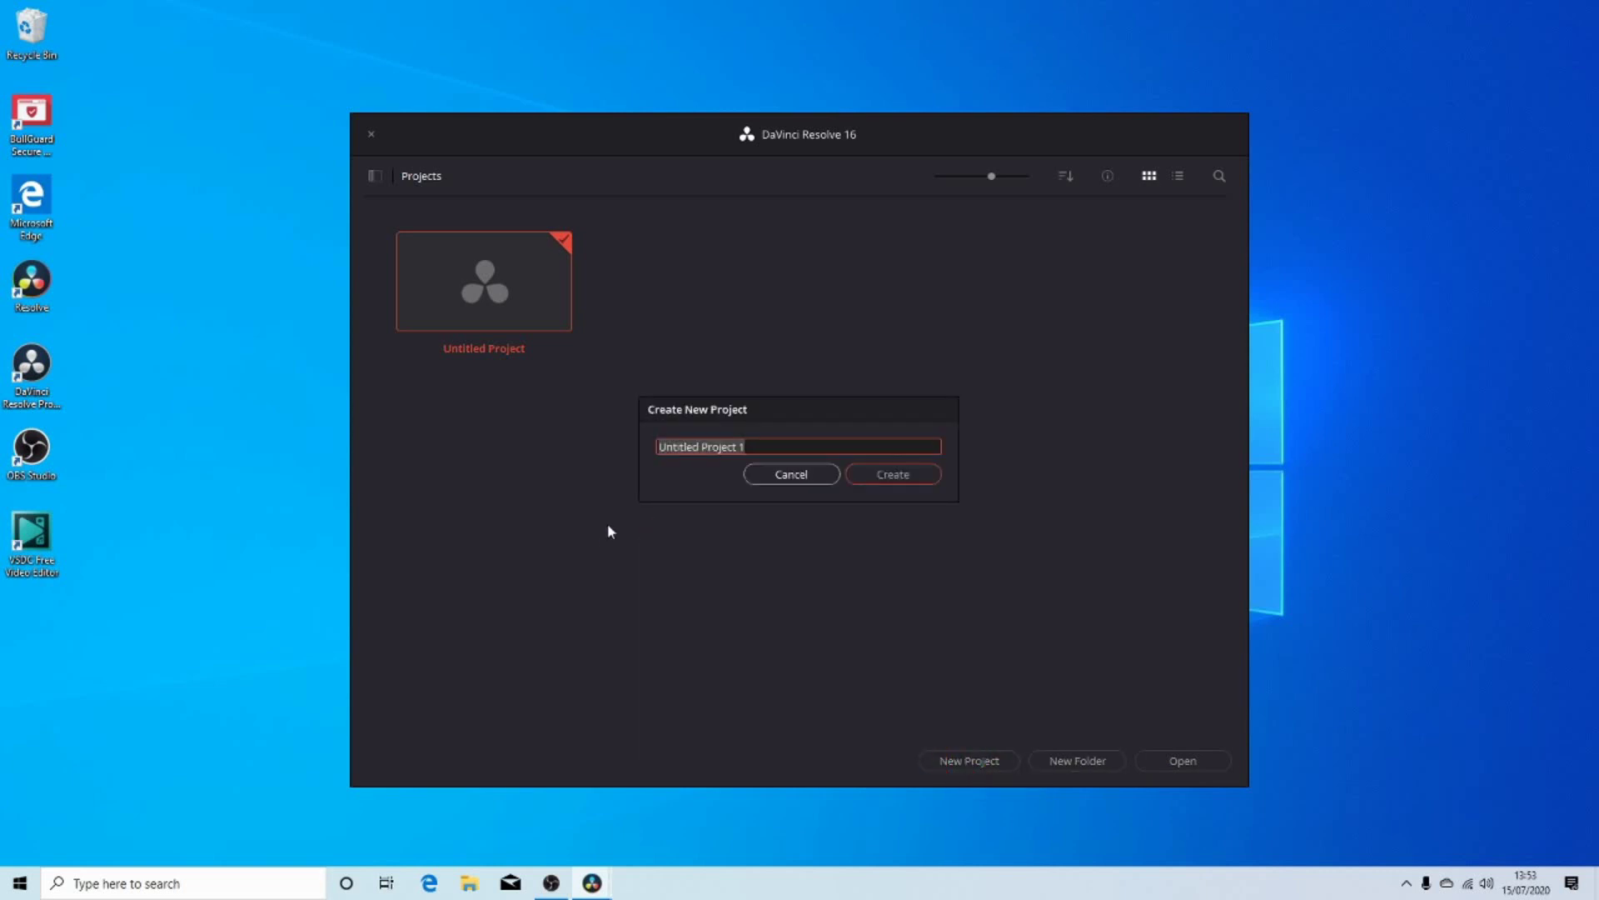
pyautogui.press('capslock')
pyautogui.write('T')
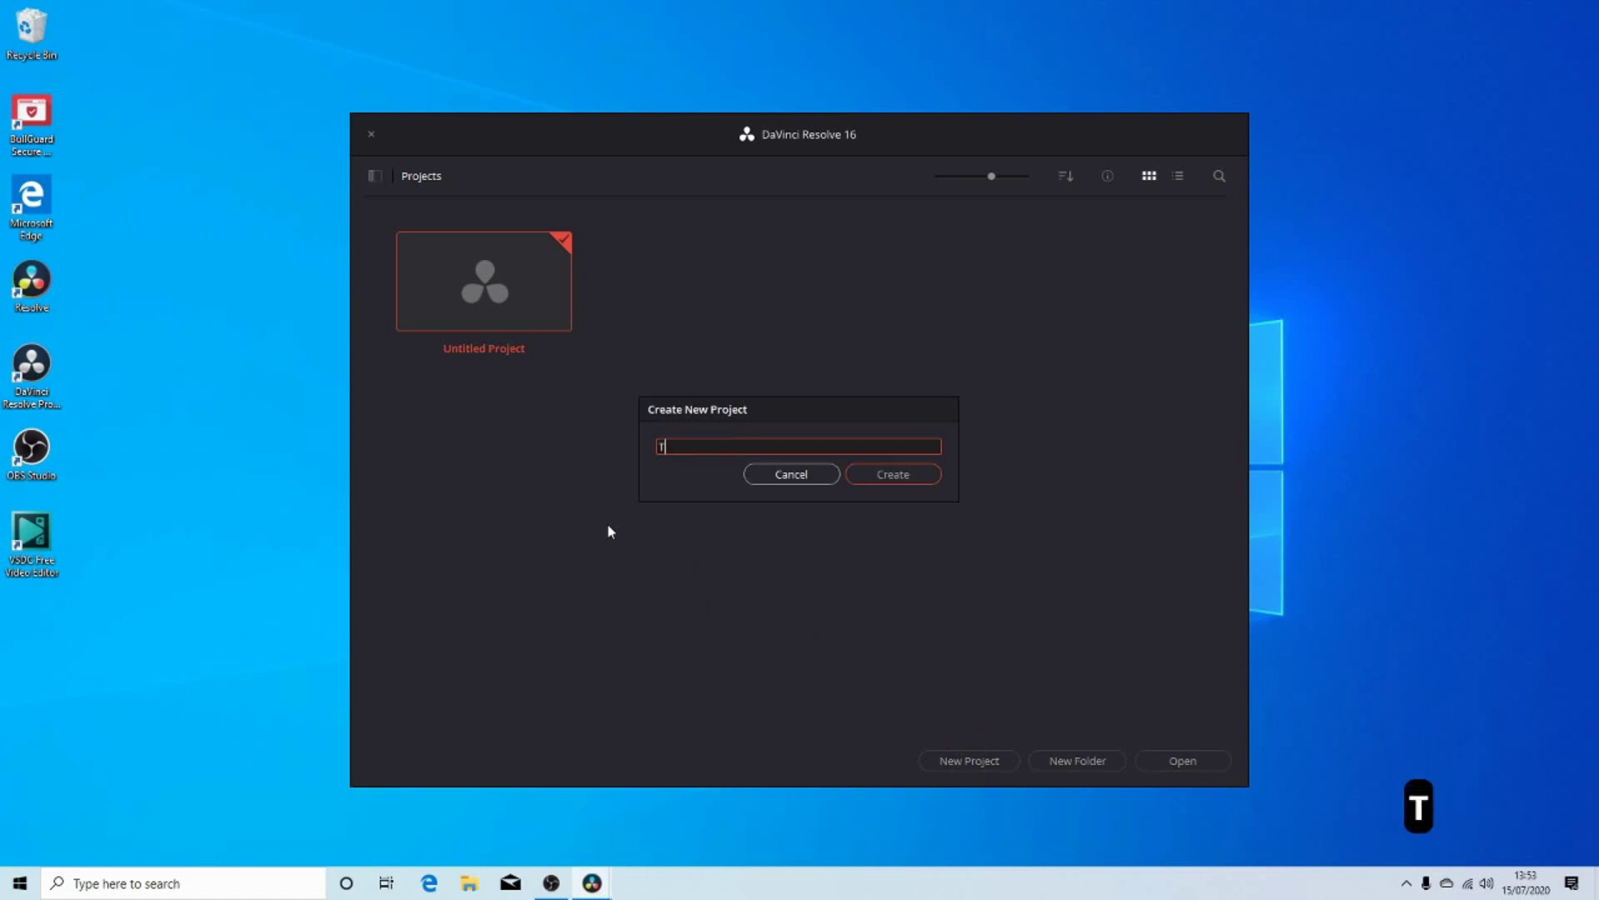
pyautogui.write('RAINS')
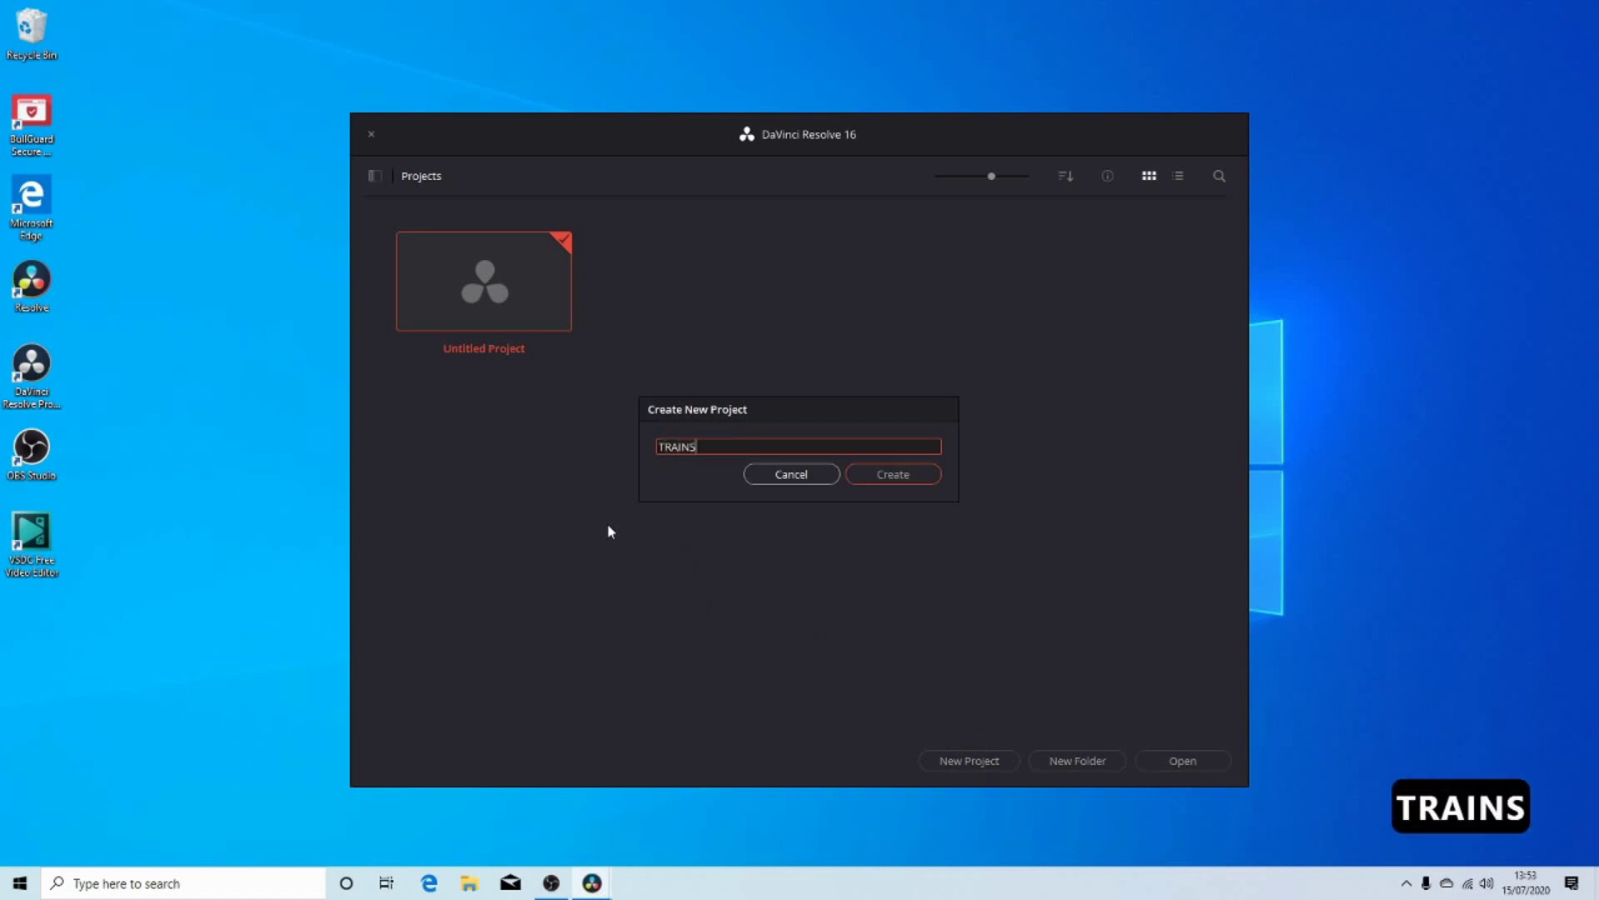
pyautogui.click(919, 481)
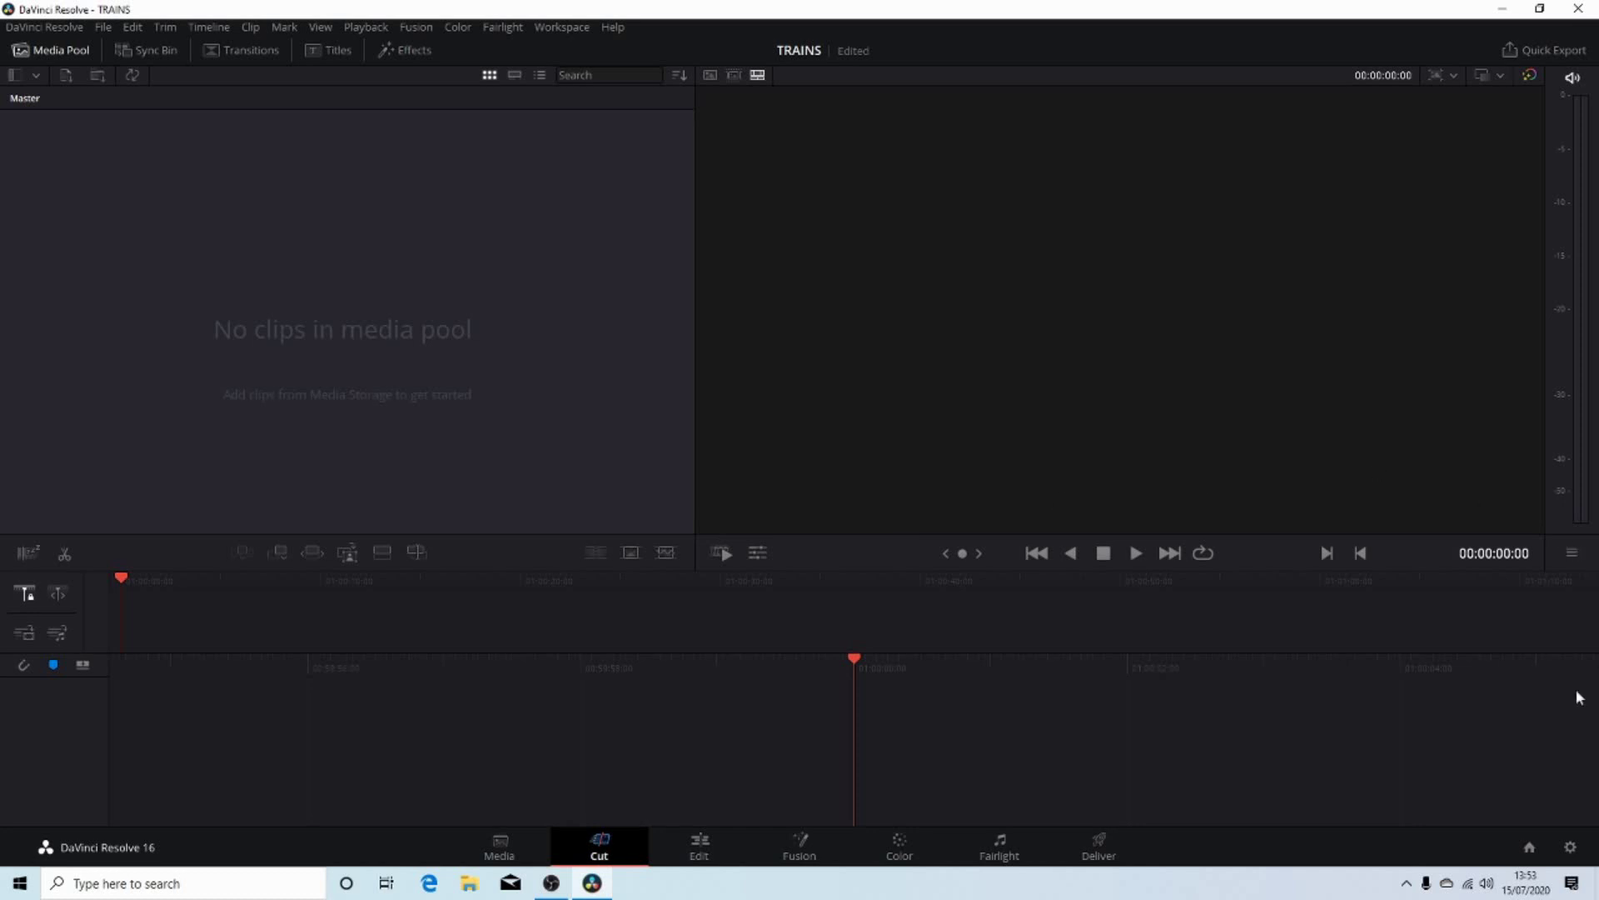
# Step: Choose 1920 x 1080 HD as the timeline resolution in Master Settings and save the settings
pyautogui.click(1578, 852)
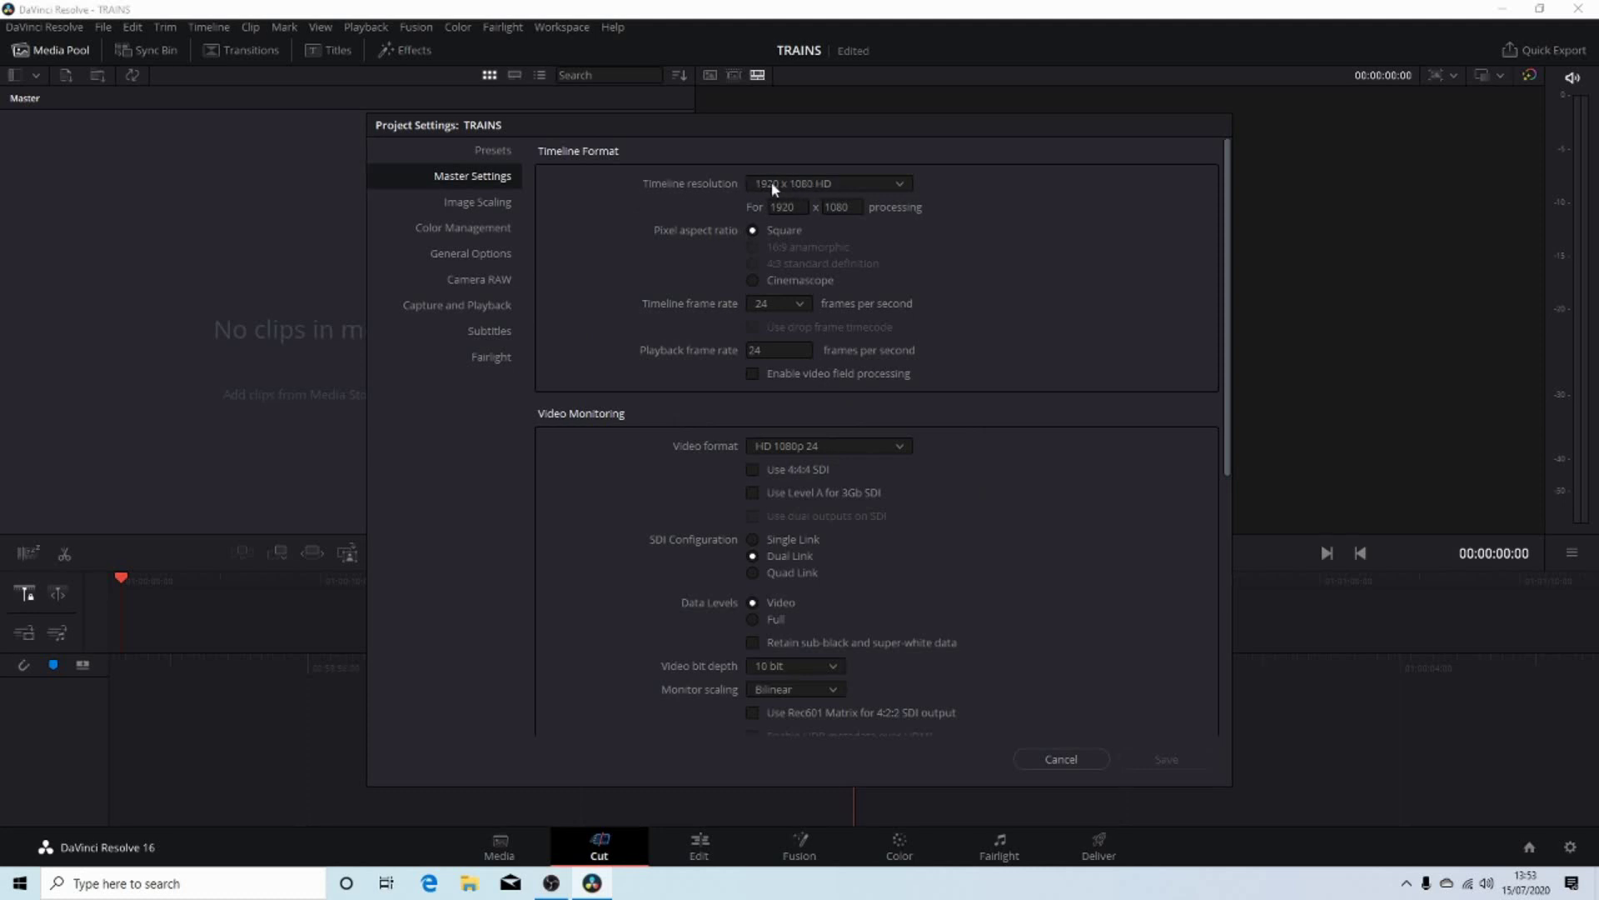
pyautogui.click(898, 182)
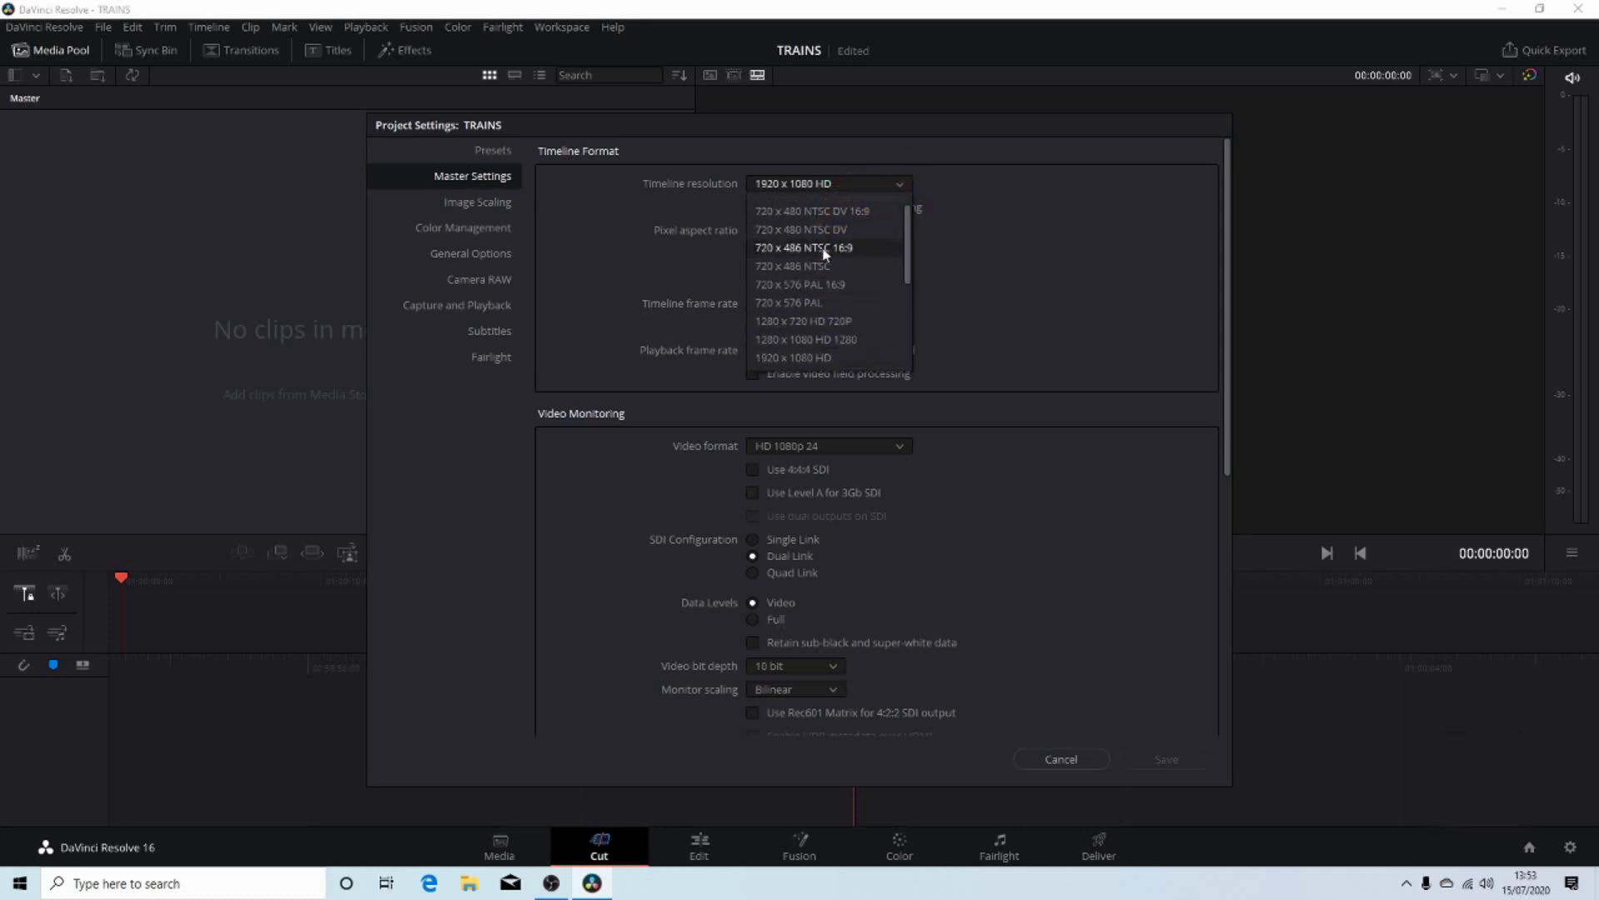
pyautogui.click(797, 358)
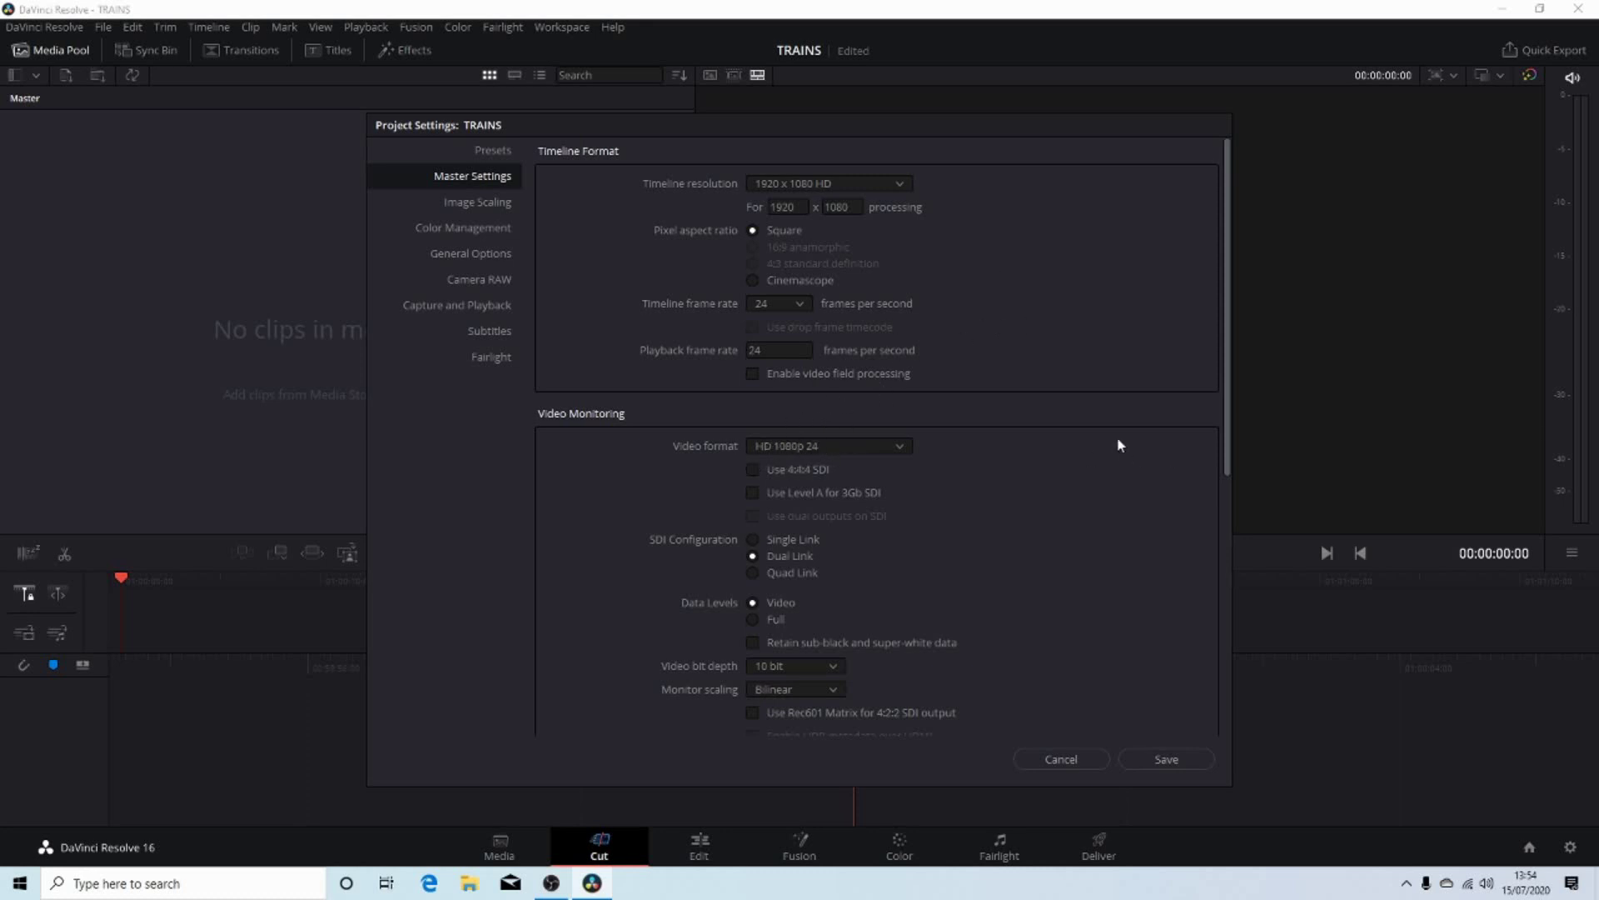
pyautogui.click(1182, 761)
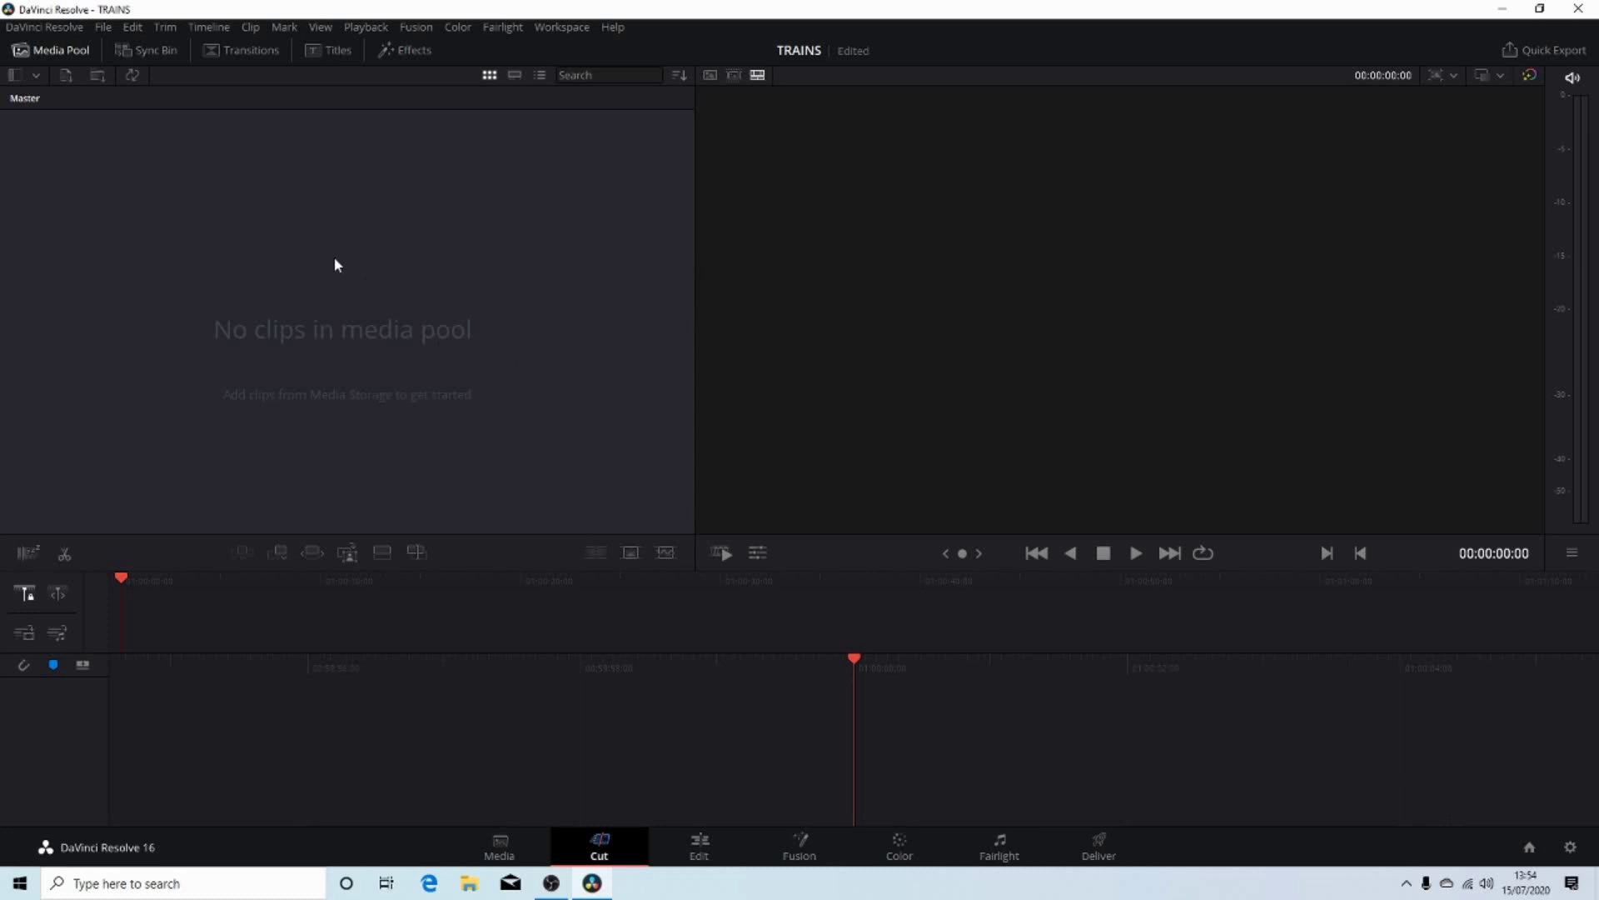
# Step: Browse the import dialog to D:\HP 2020\Videos\East Somerset Railway And Nunney Castle\FOR EDITING
pyautogui.click(68, 79)
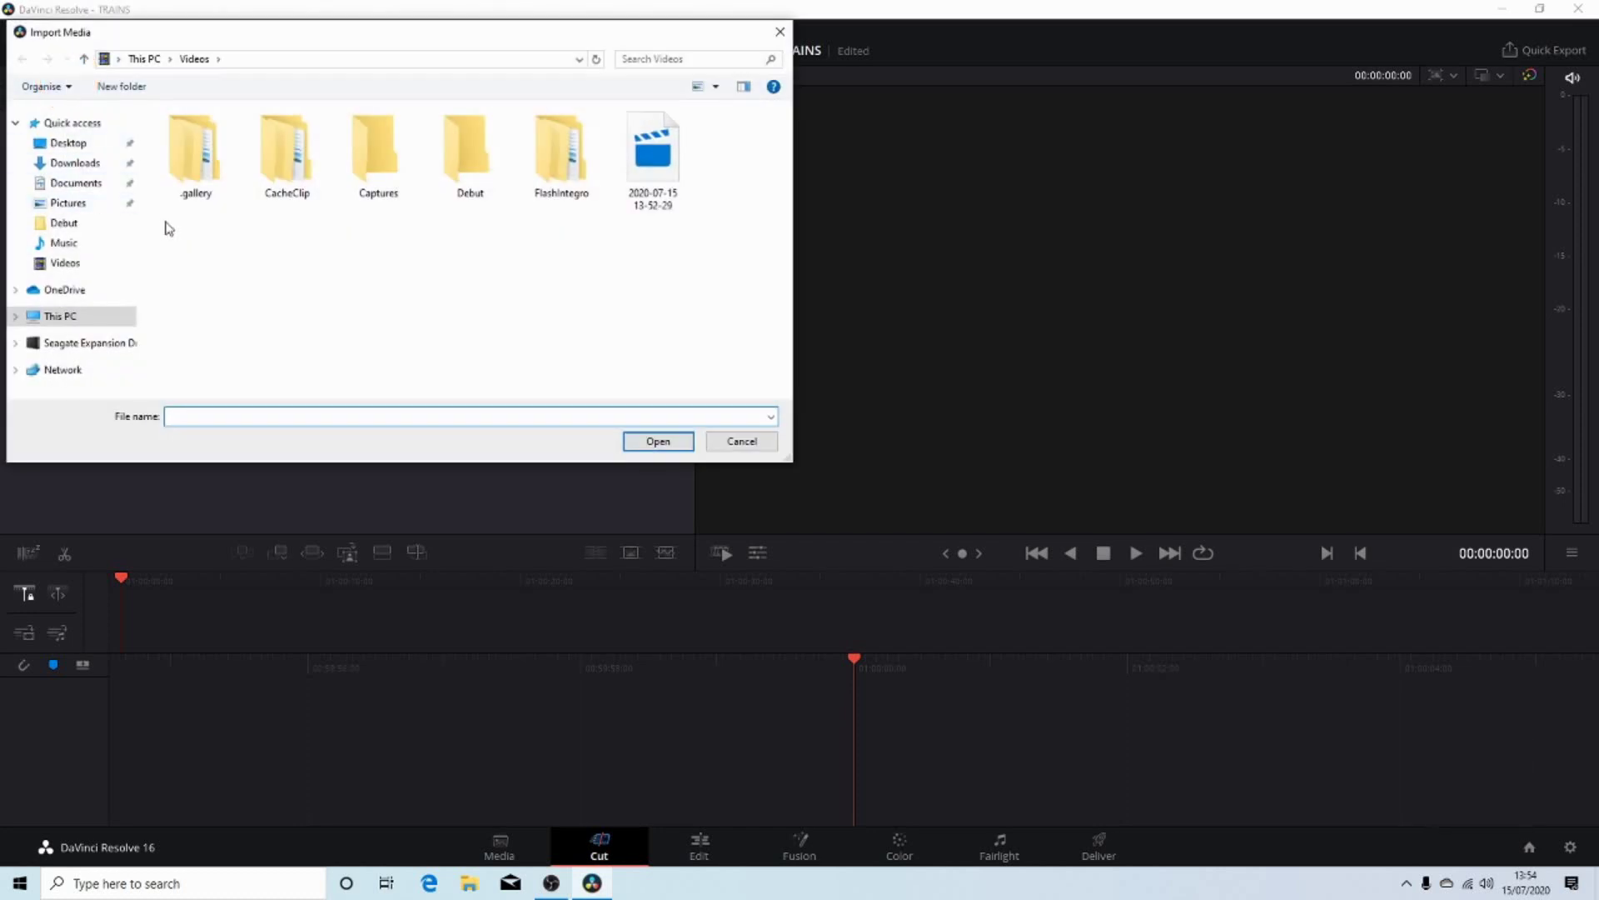
pyautogui.click(81, 343)
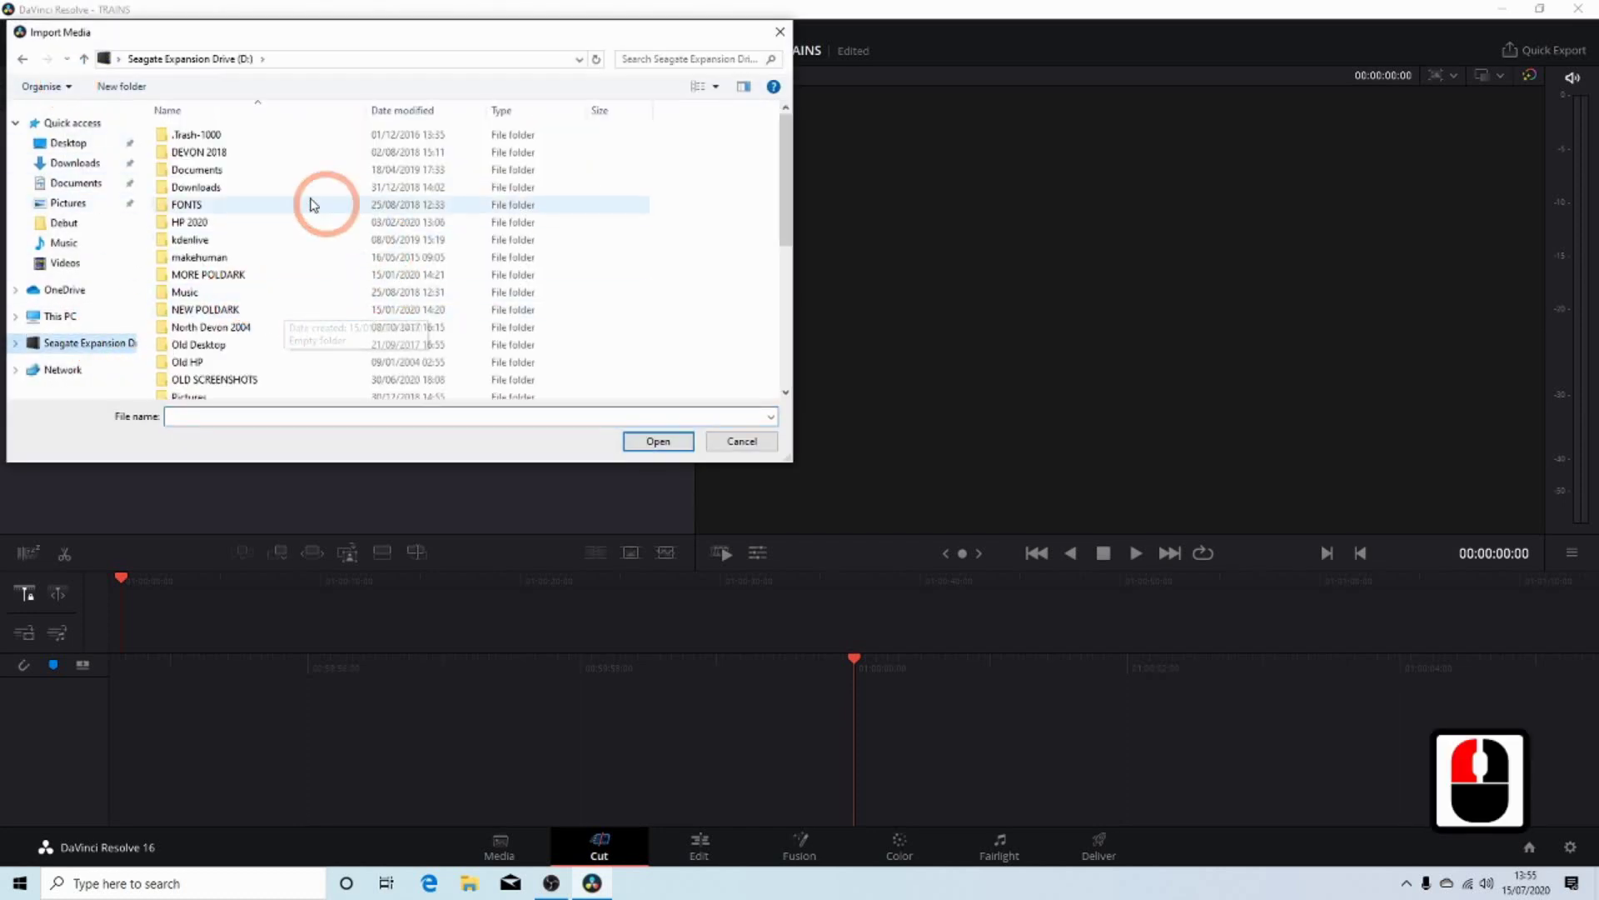
pyautogui.doubleClick(207, 228)
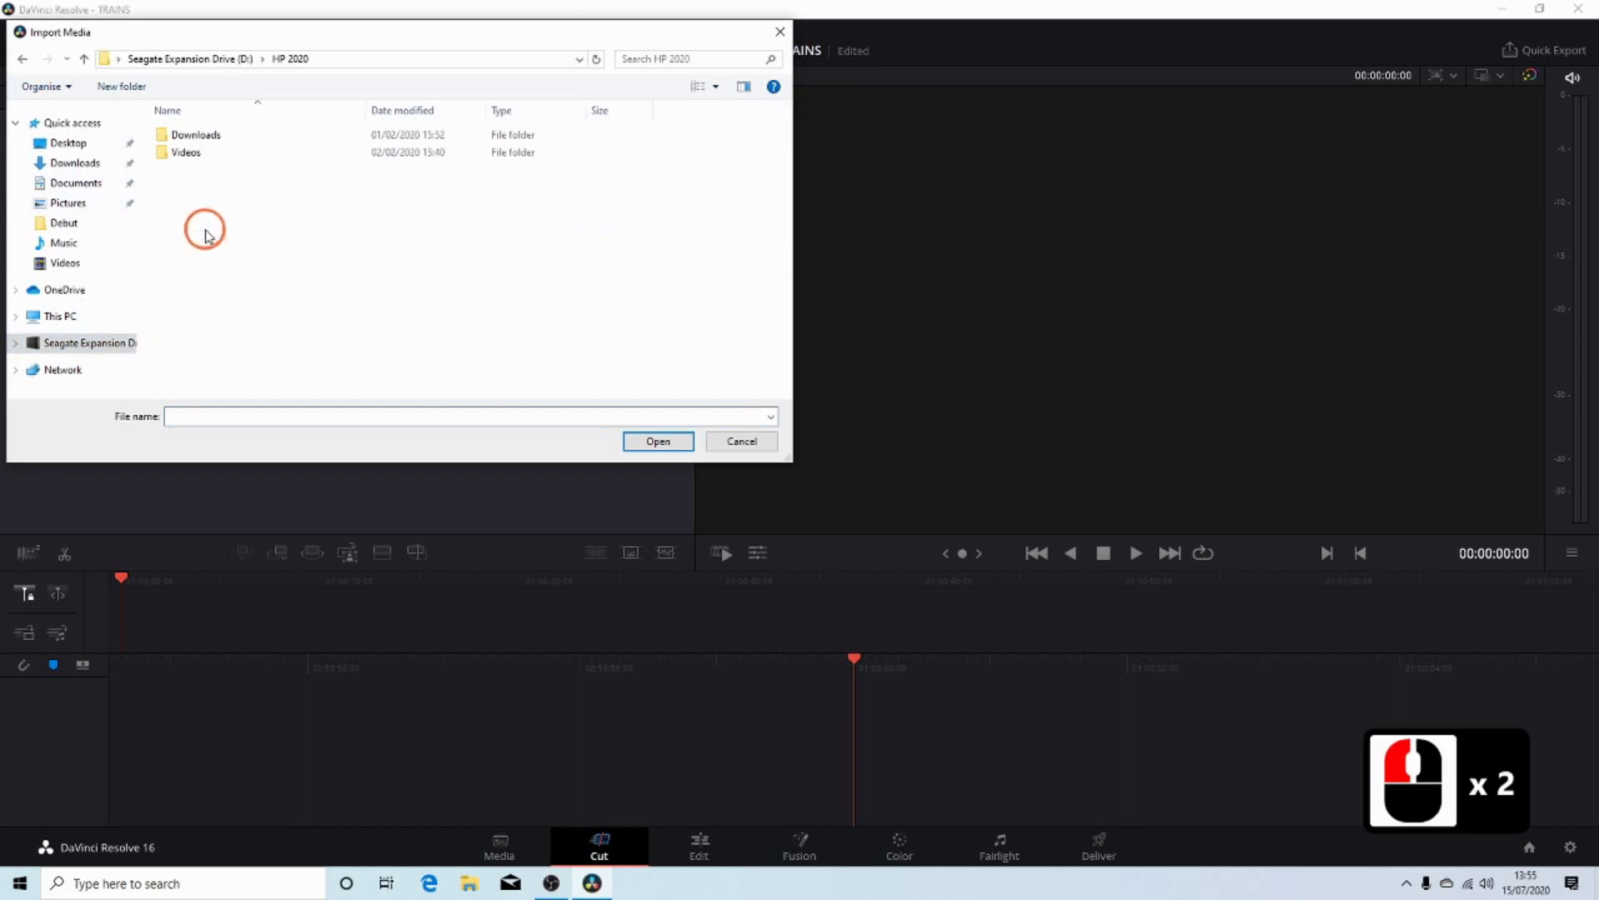
pyautogui.click(177, 152)
pyautogui.doubleClick(177, 152)
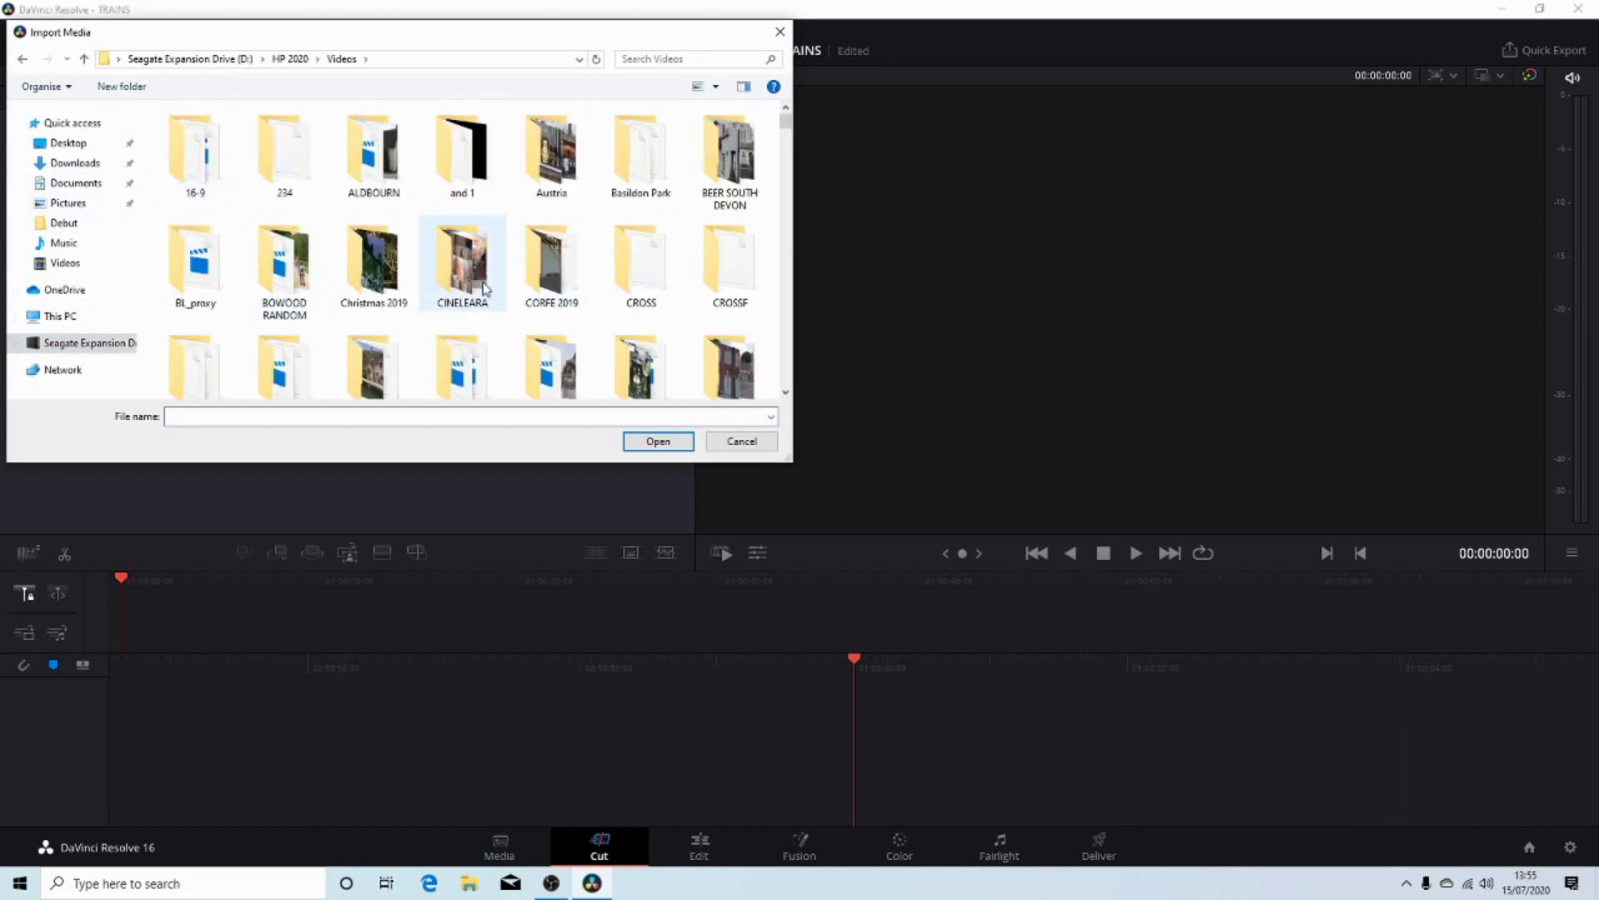
pyautogui.scroll(-1, 458, 296)
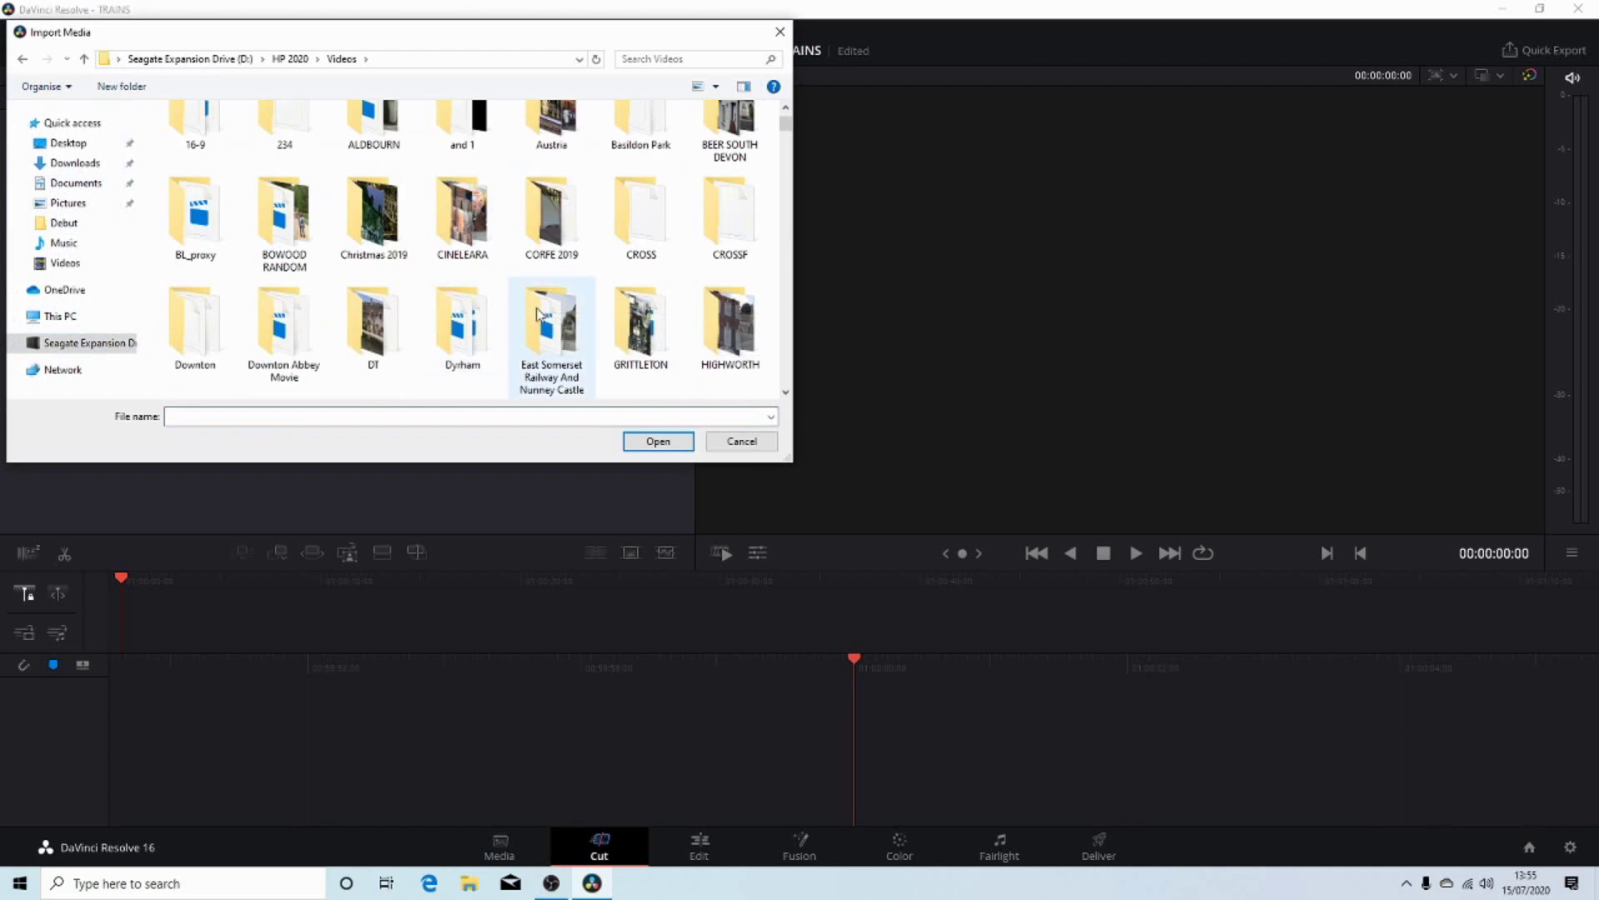
pyautogui.doubleClick(545, 320)
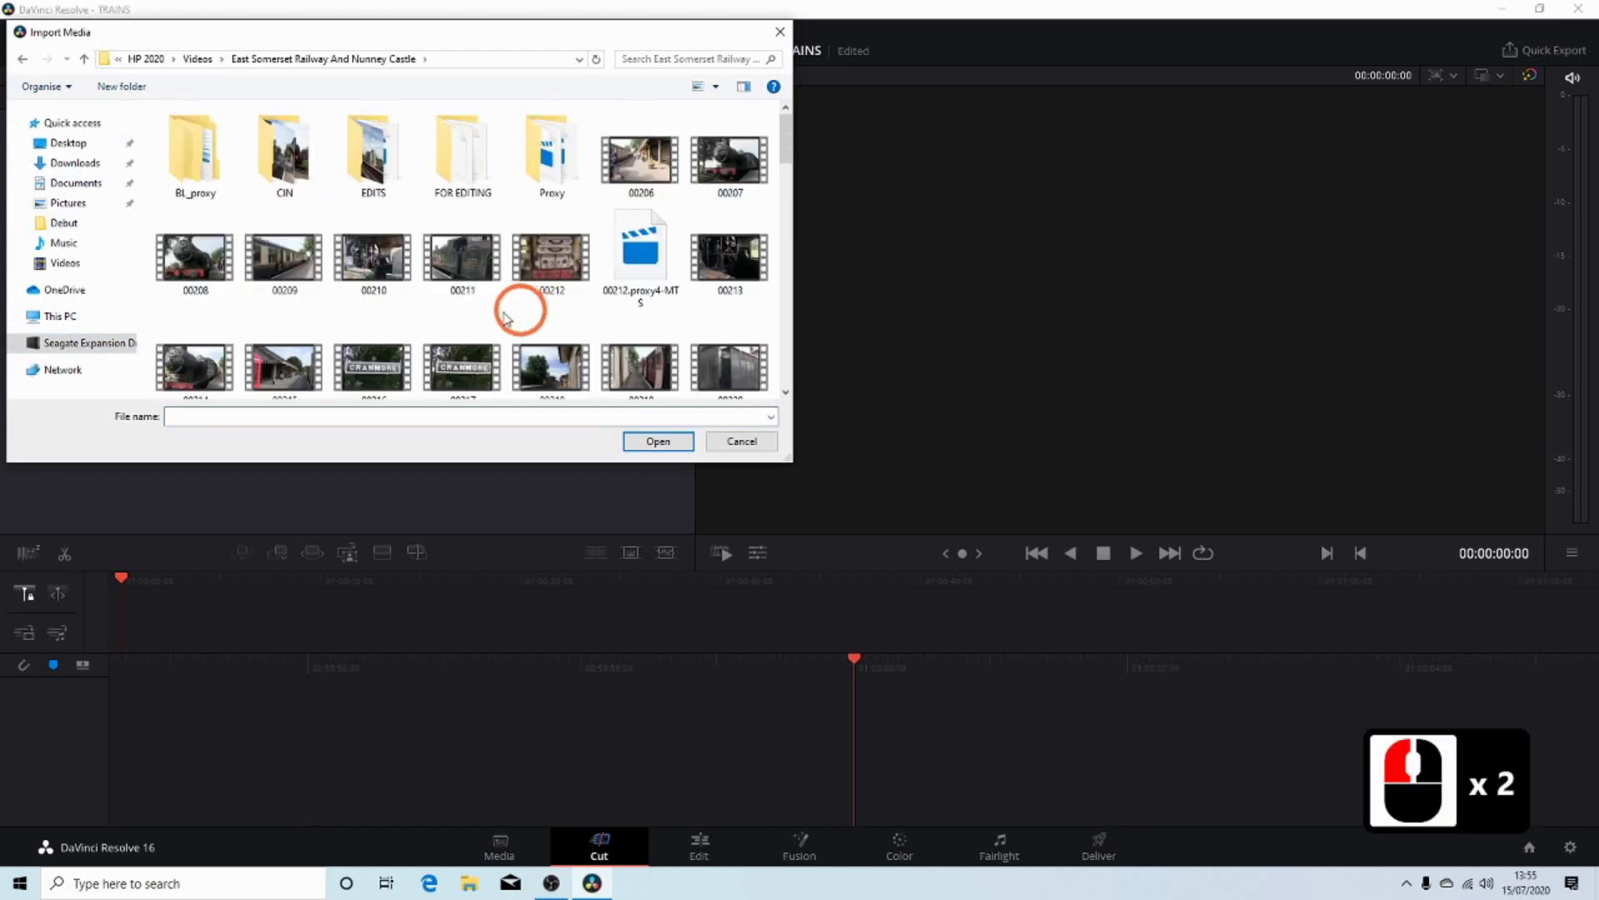
pyautogui.doubleClick(450, 172)
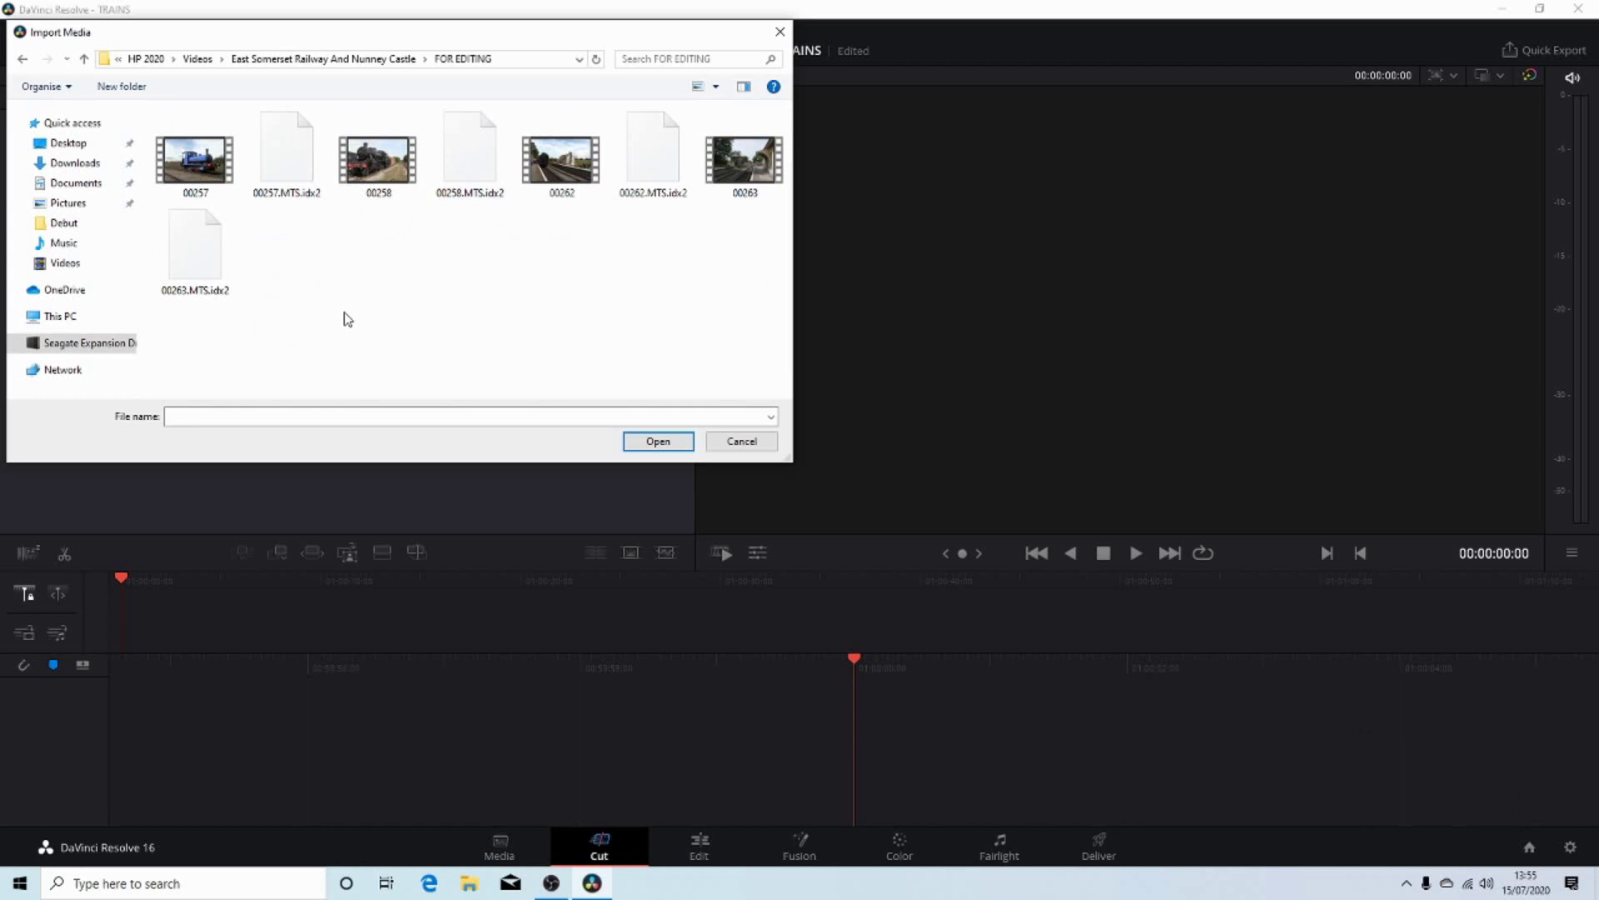
# Step: Select clips 00257, 00258, 00262 and 00263 and import them
pyautogui.click(207, 162)
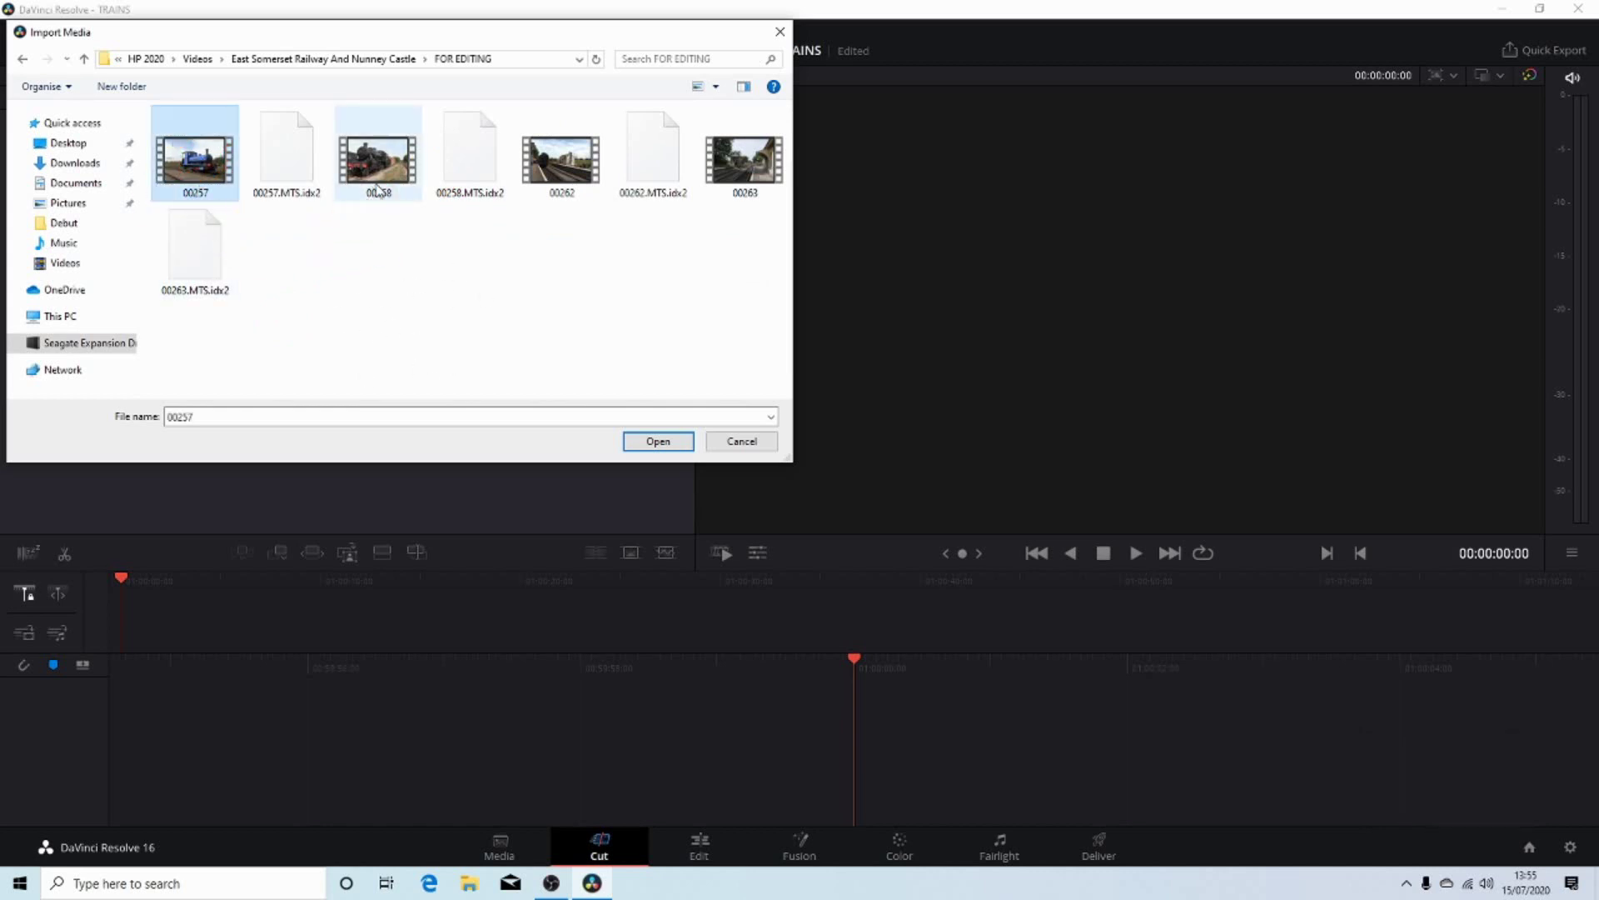
pyautogui.keyDown('ctrl'); pyautogui.click(377, 183); pyautogui.keyUp('ctrl')
pyautogui.keyDown('ctrl'); pyautogui.click(537, 179); pyautogui.keyUp('ctrl')
pyautogui.keyDown('ctrl'); pyautogui.click(744, 167); pyautogui.keyUp('ctrl')
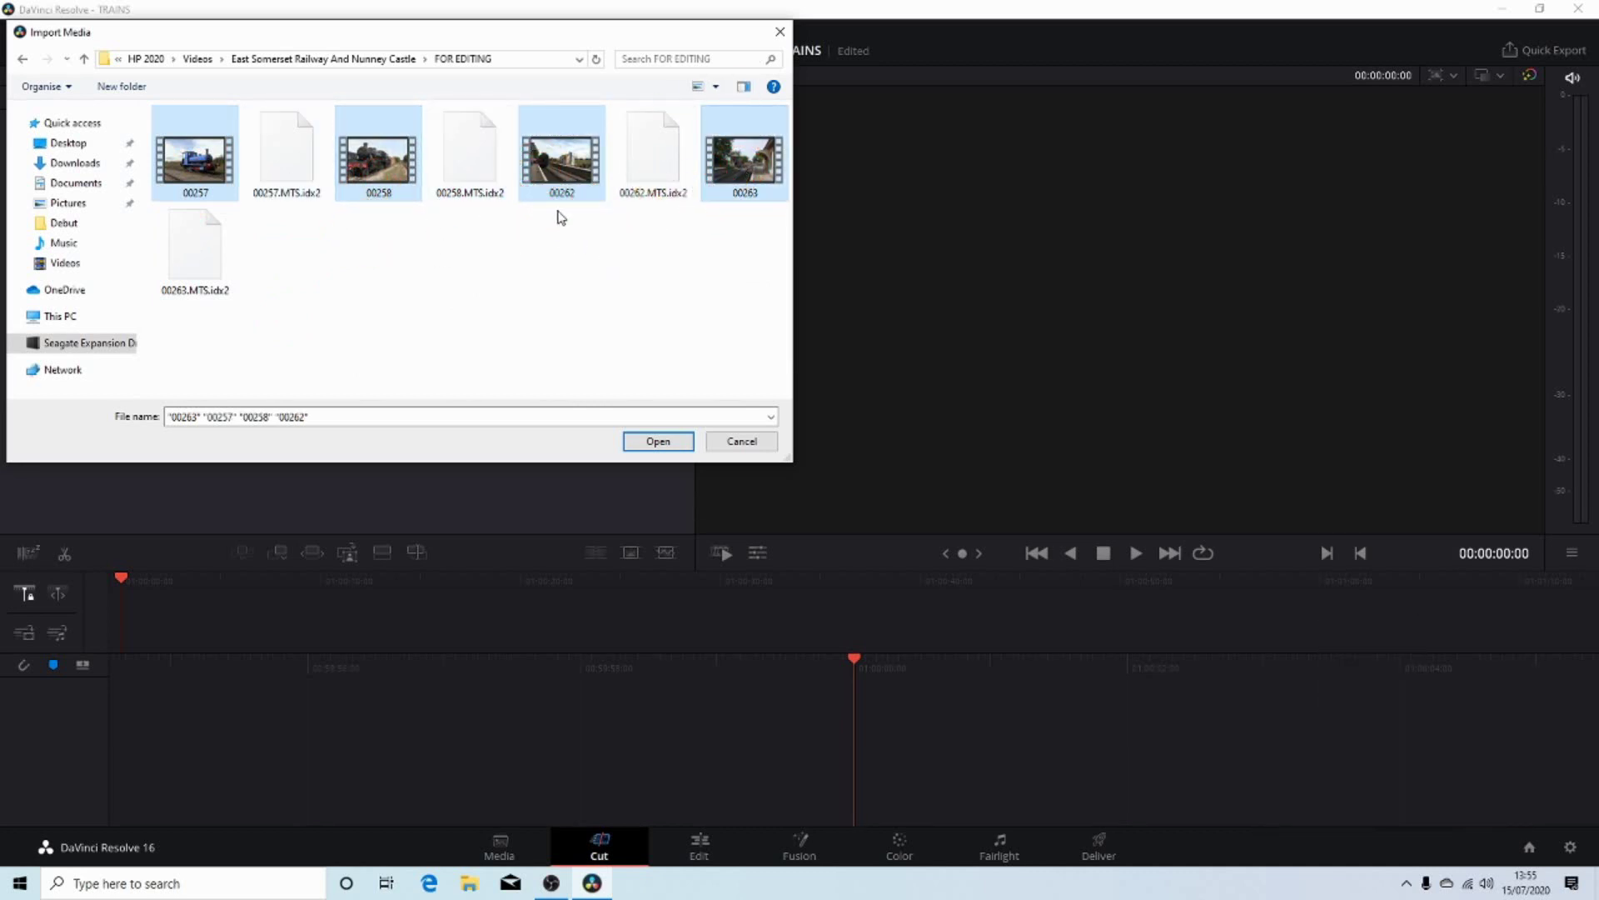
pyautogui.click(658, 446)
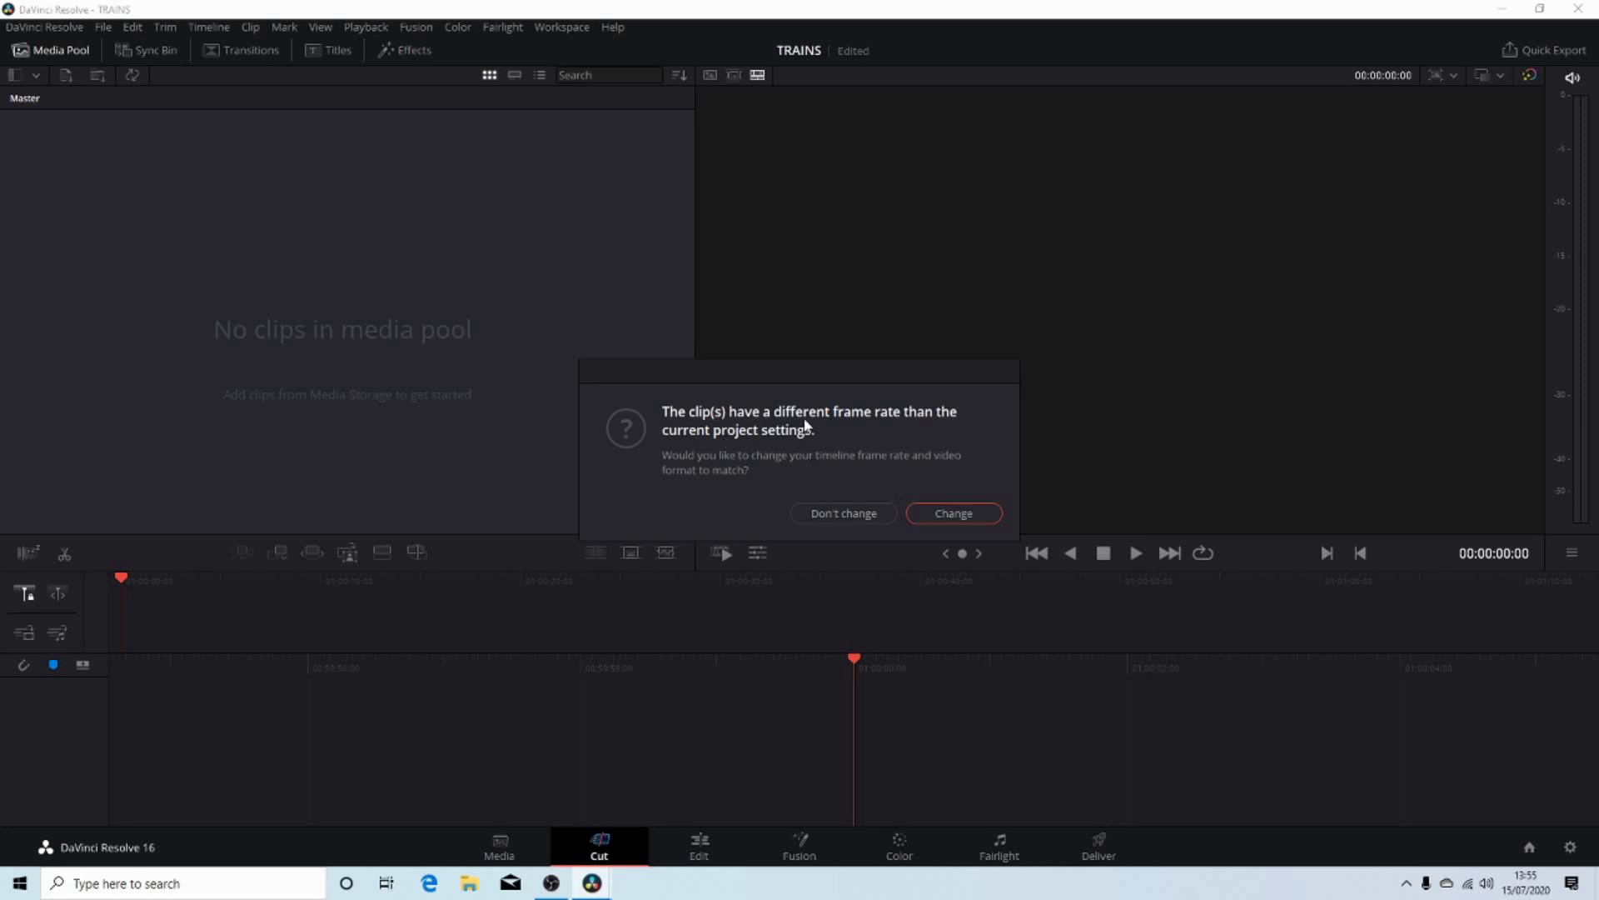
# Step: Change the timeline frame rate to match the clips, then inspect clips 00257 and 00263 in the media pool
pyautogui.click(959, 514)
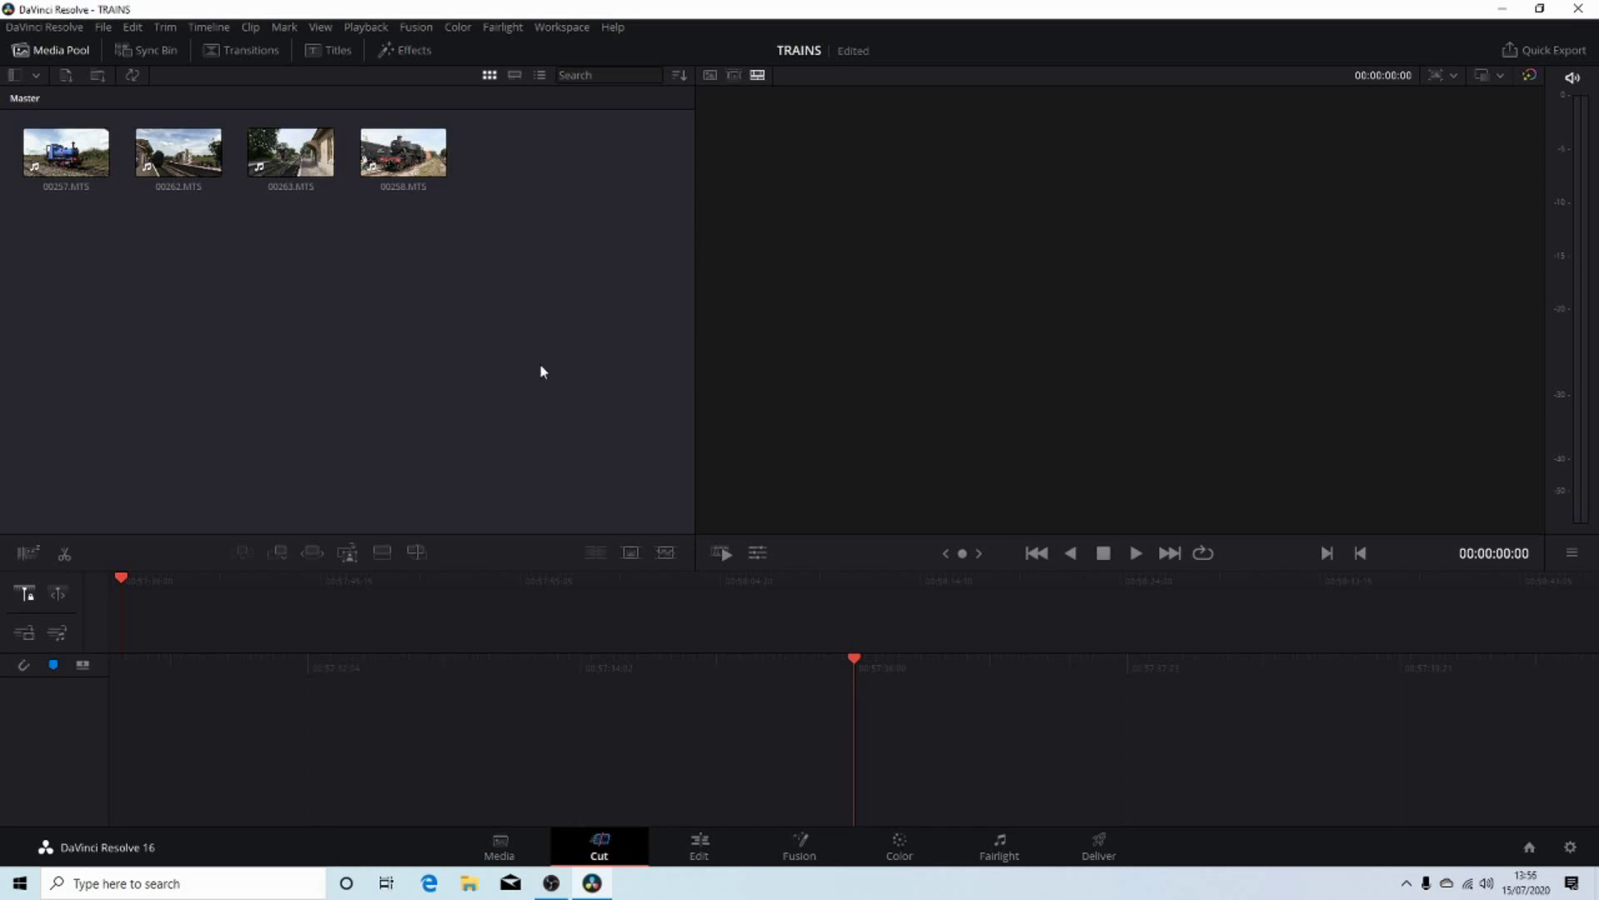
pyautogui.click(71, 152)
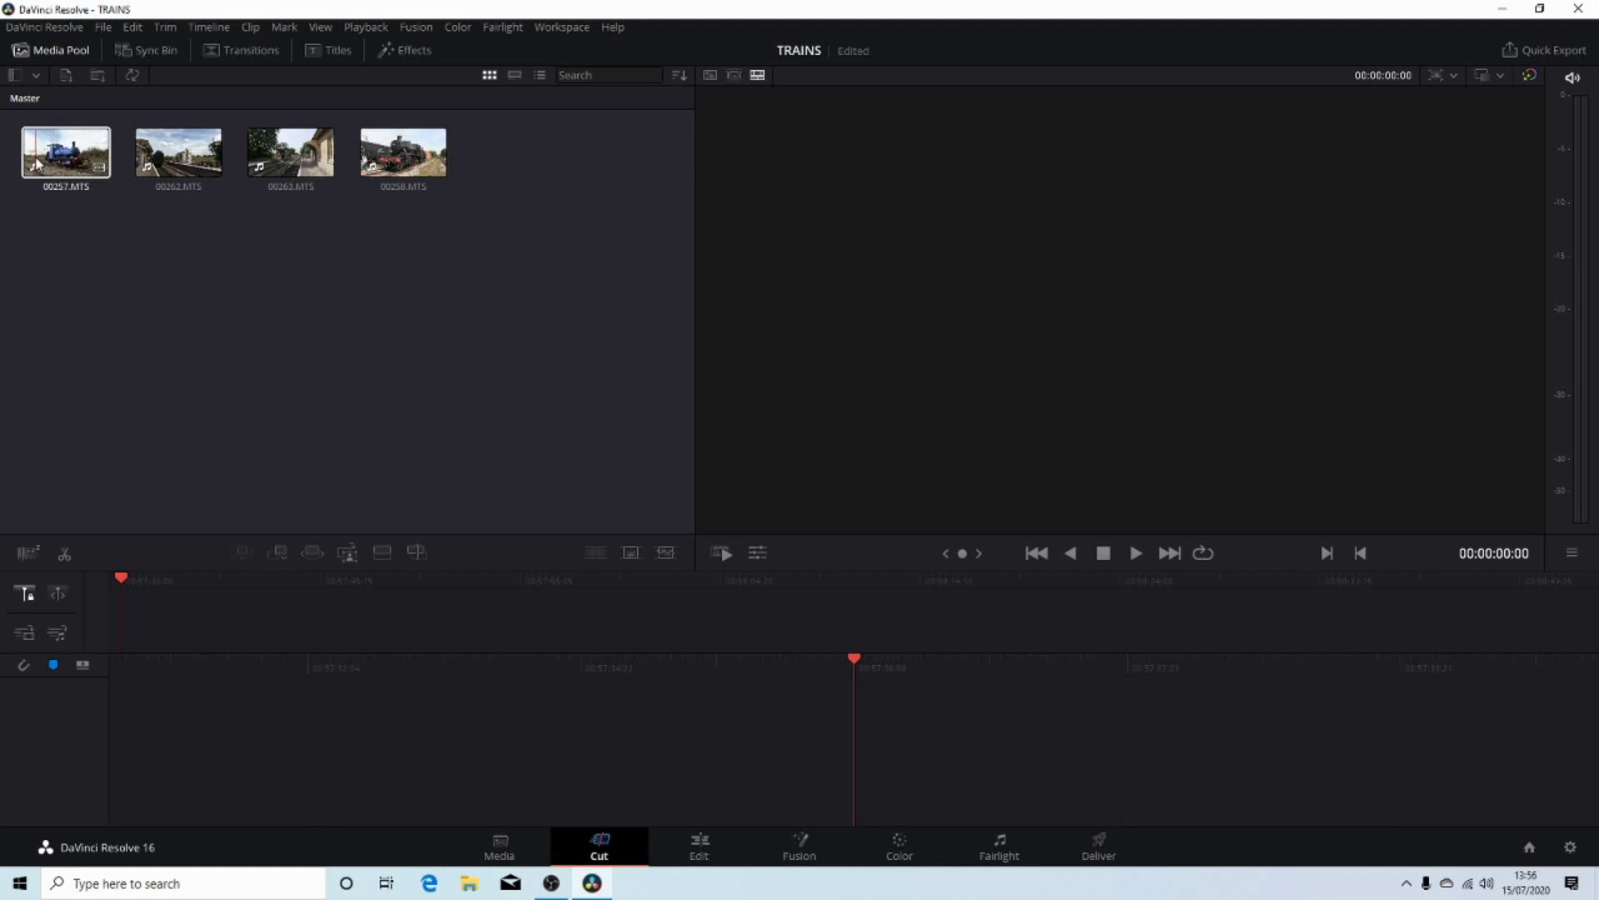
pyautogui.click(141, 431)
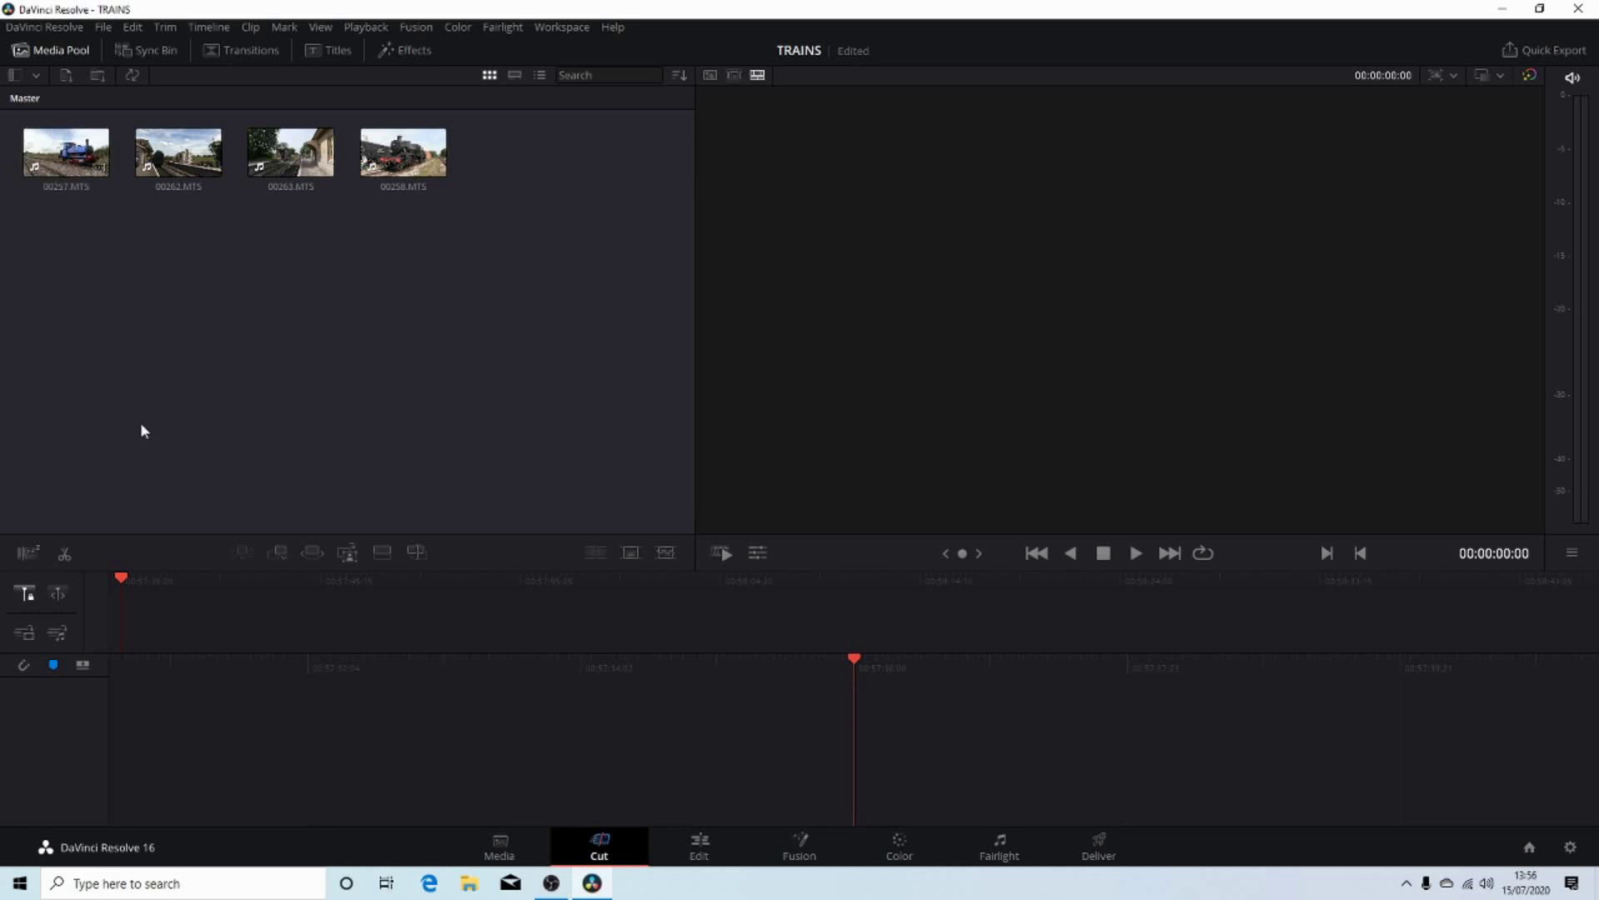
pyautogui.click(277, 155)
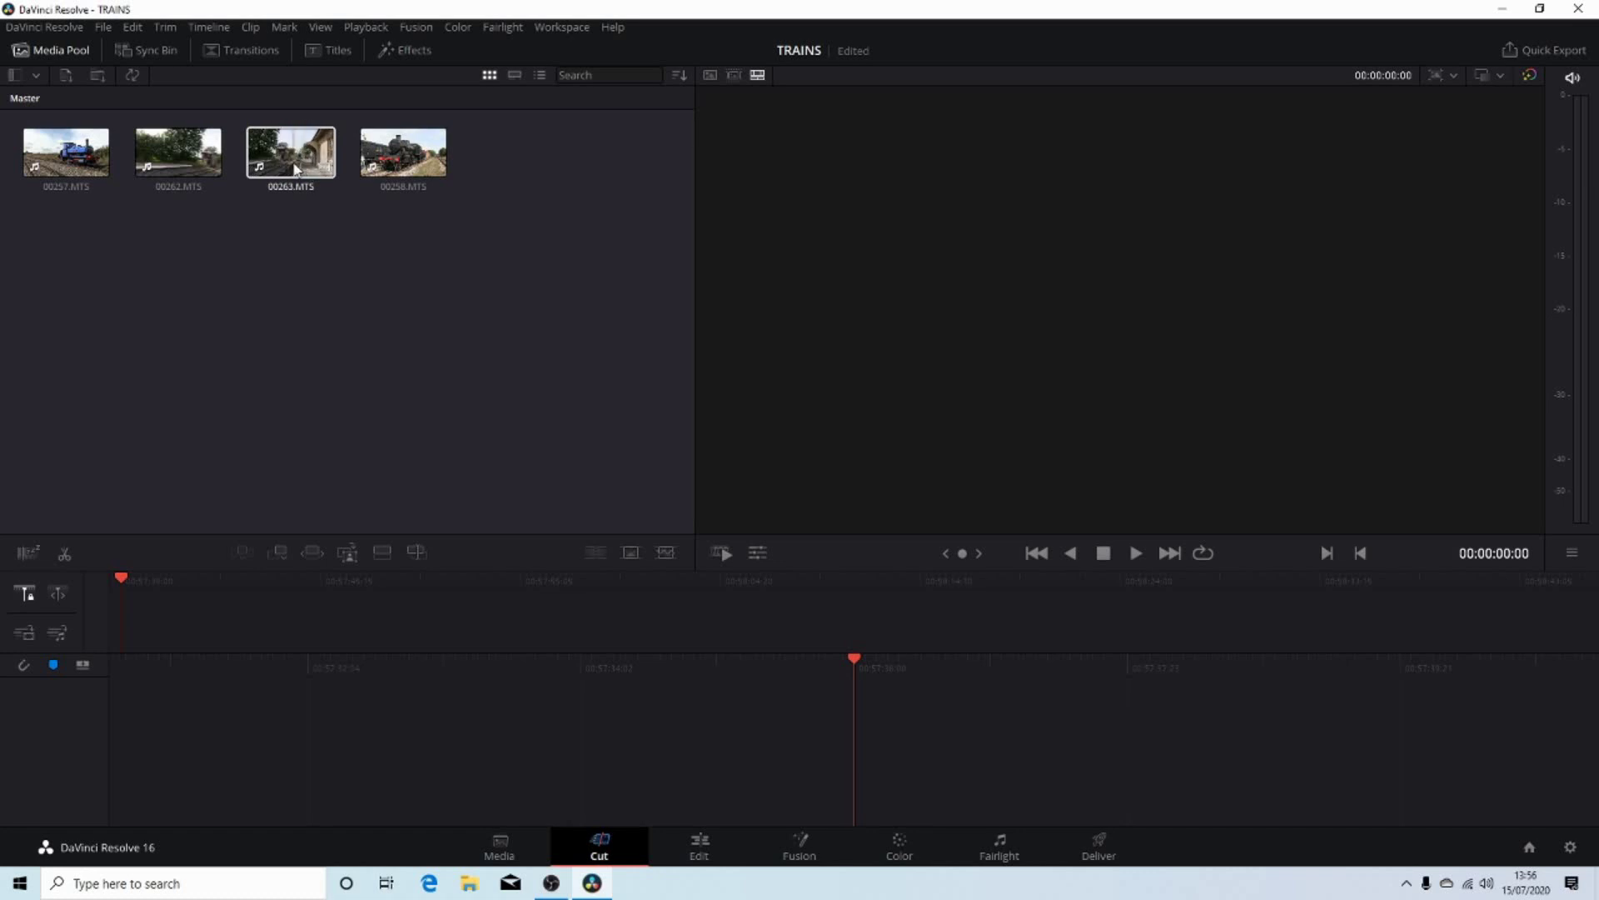
pyautogui.click(65, 145)
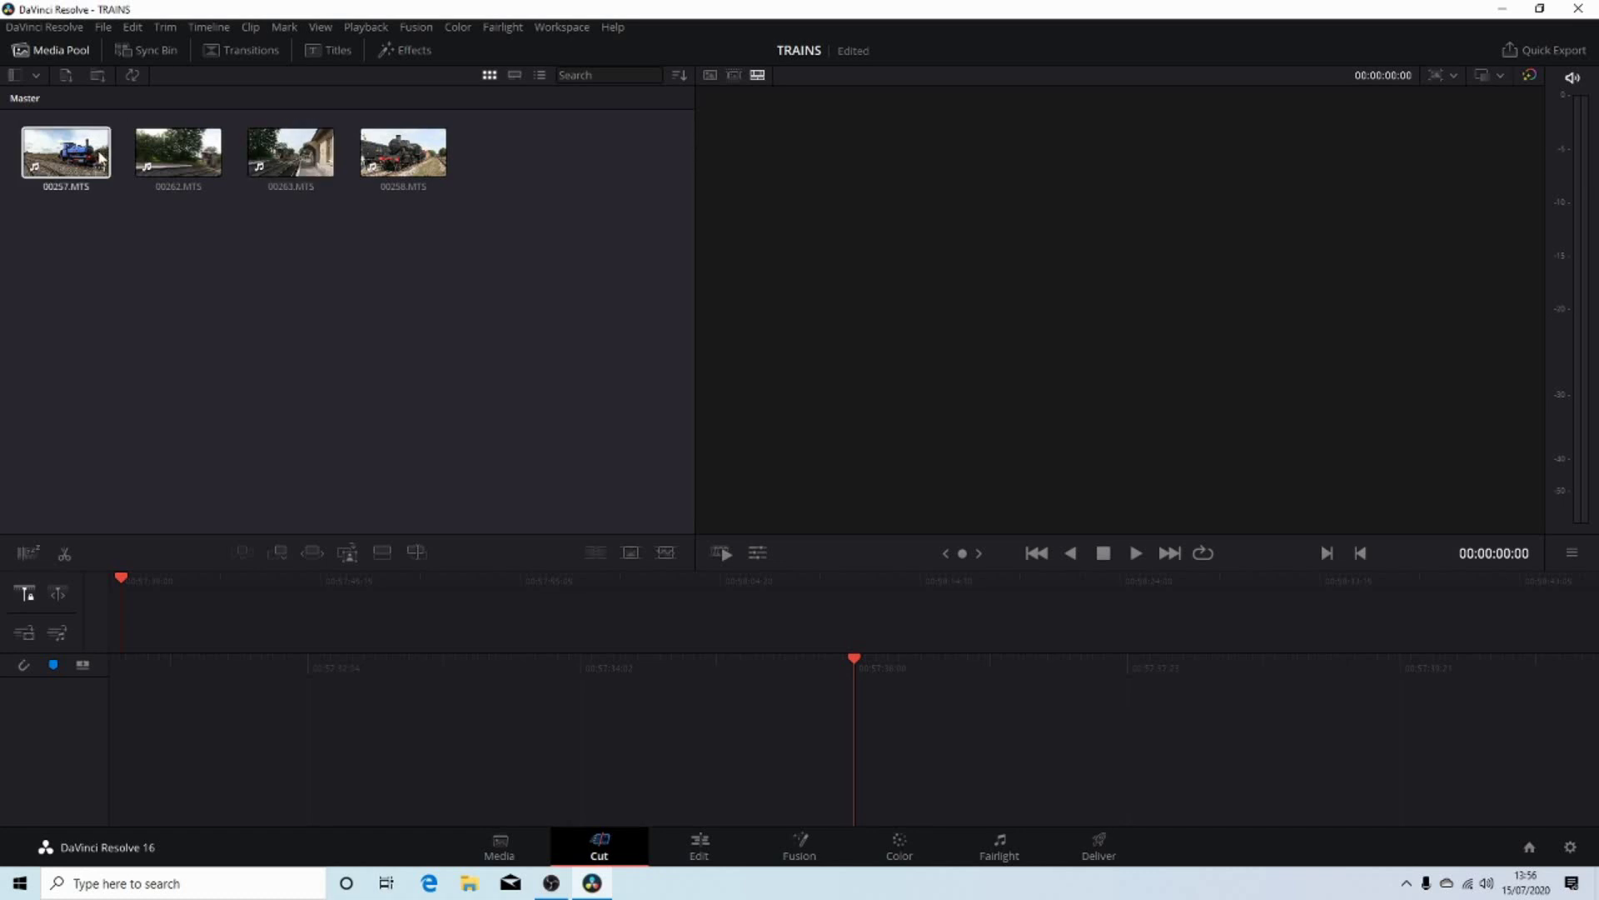
# Step: Load 00257.MTS in the source viewer, preview it briefly, and mute the audio
pyautogui.doubleClick(70, 188)
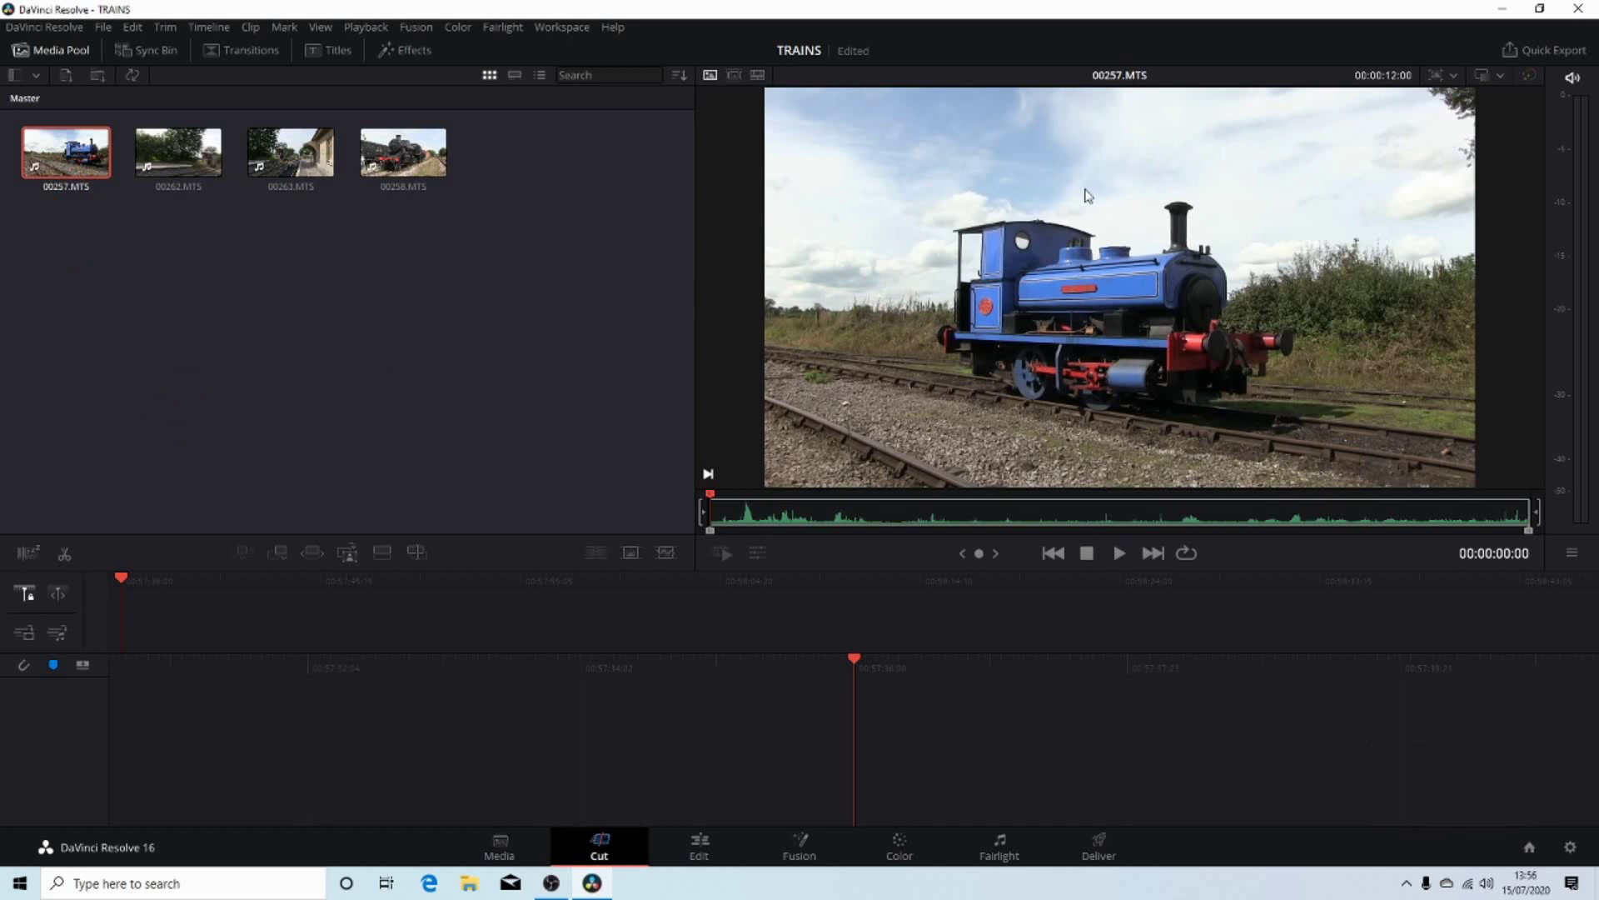
pyautogui.click(1119, 554)
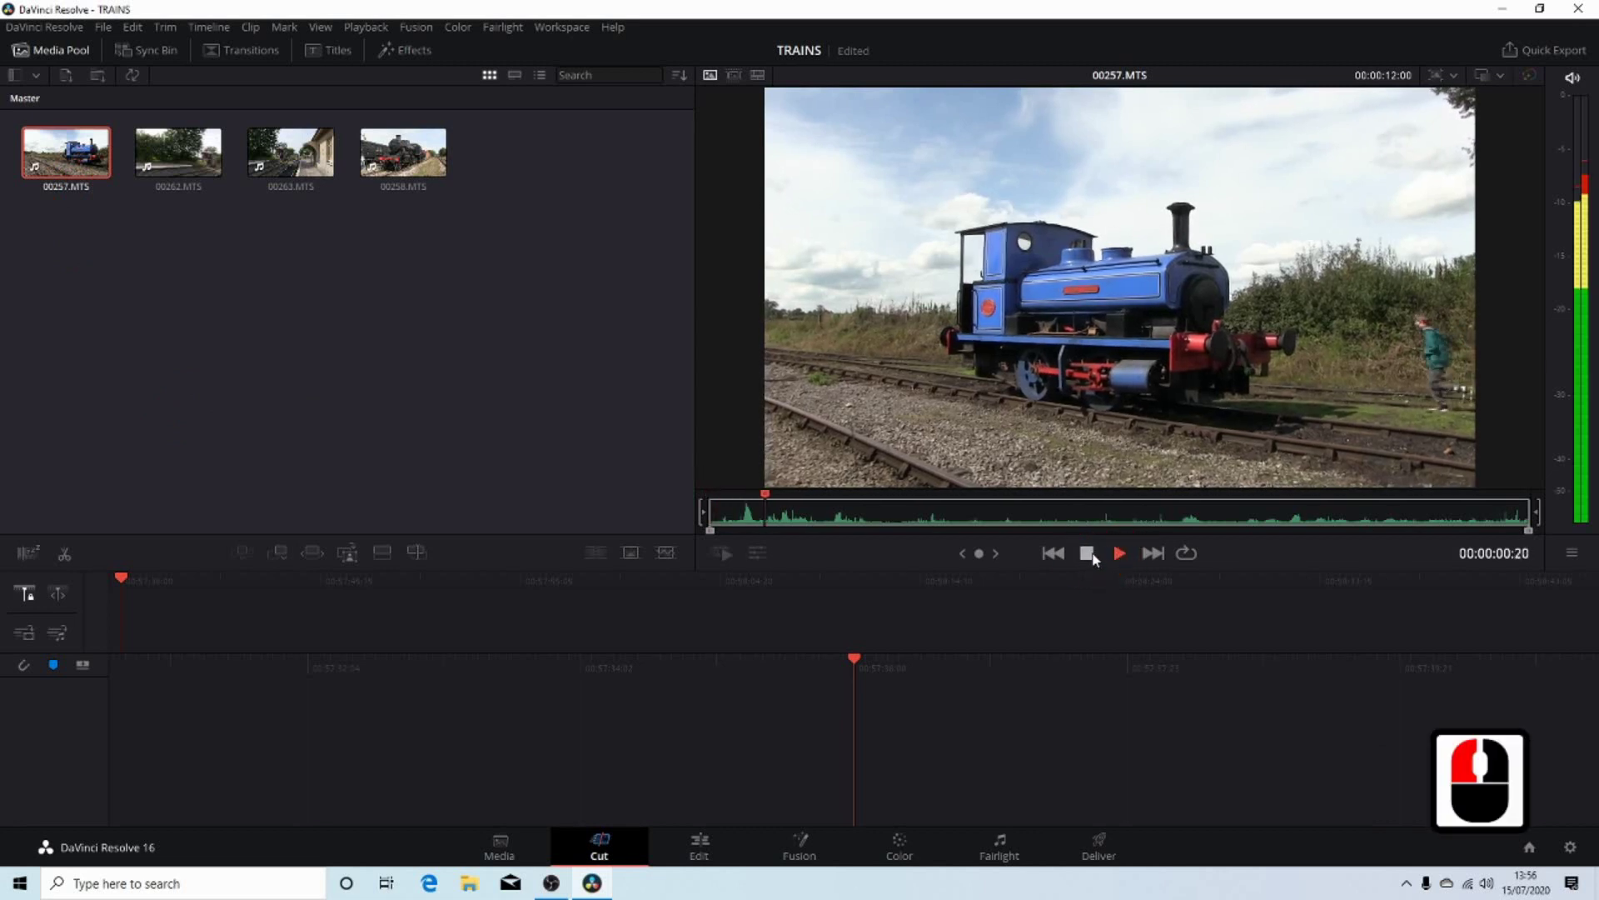
pyautogui.click(1087, 554)
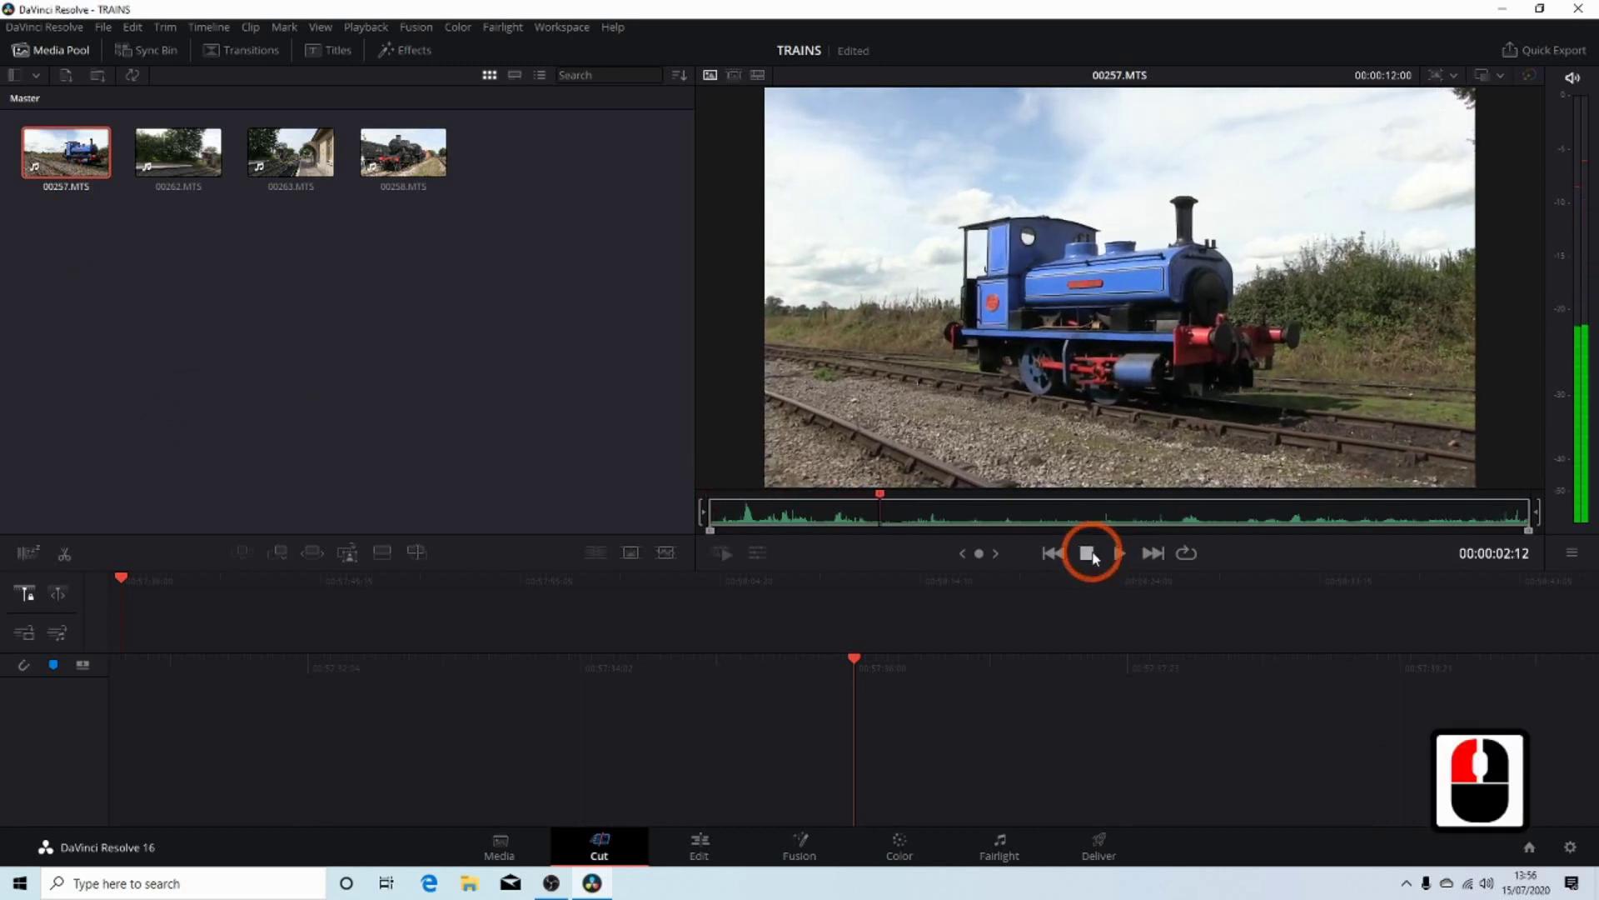
pyautogui.click(1572, 76)
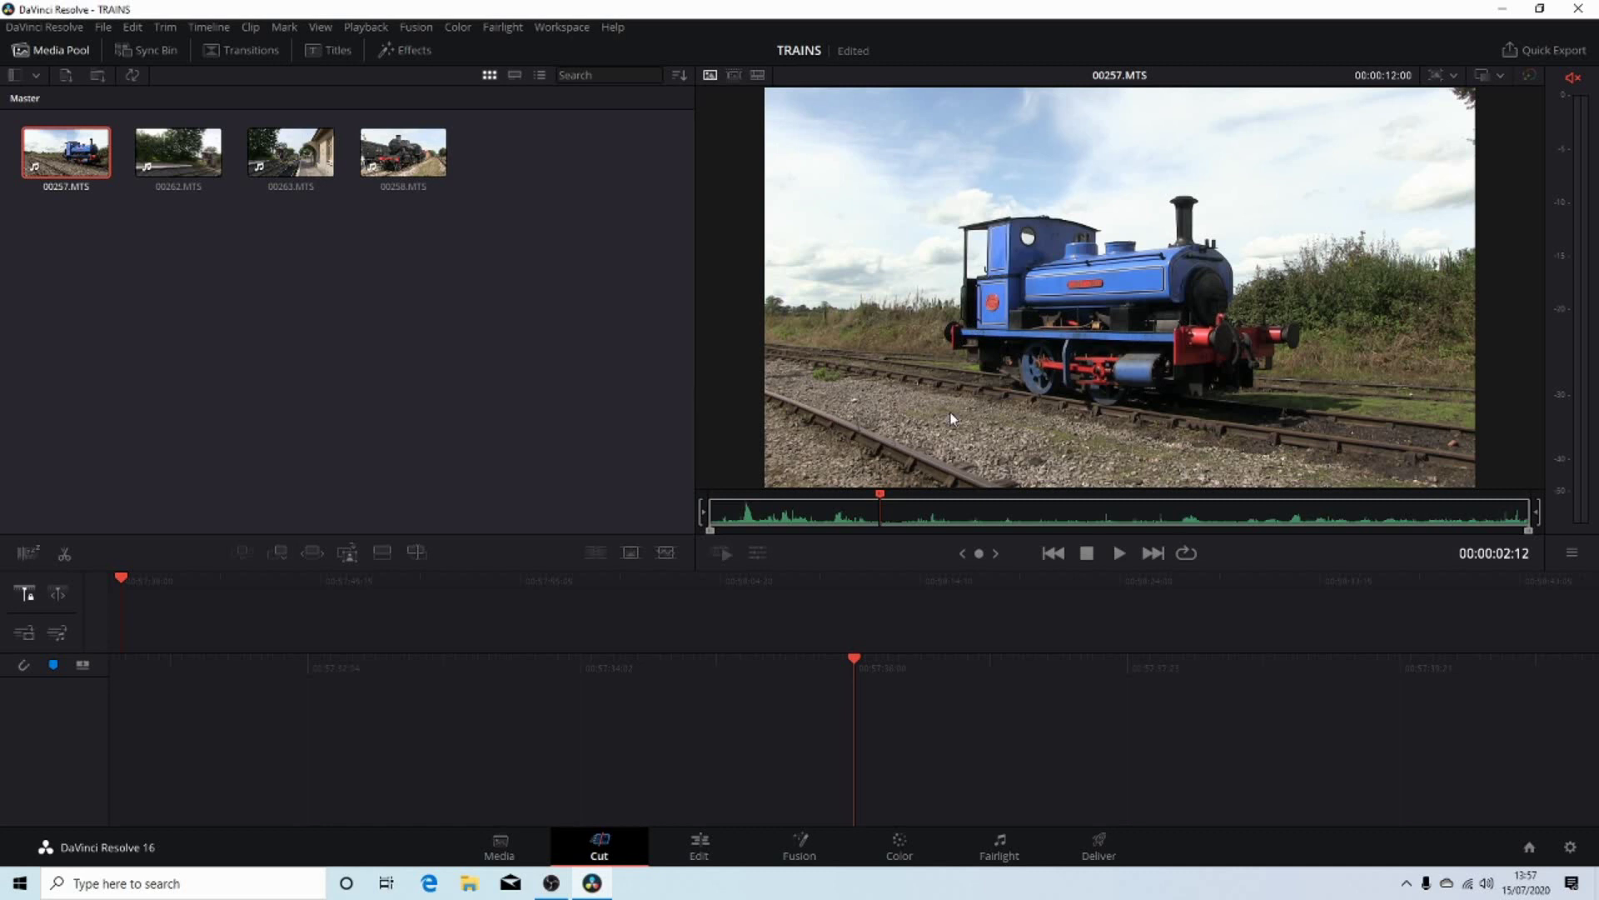
# Step: Mark a 6:13 section of 00257.MTS and drop it onto a new Timeline 1
pyautogui.press('i')
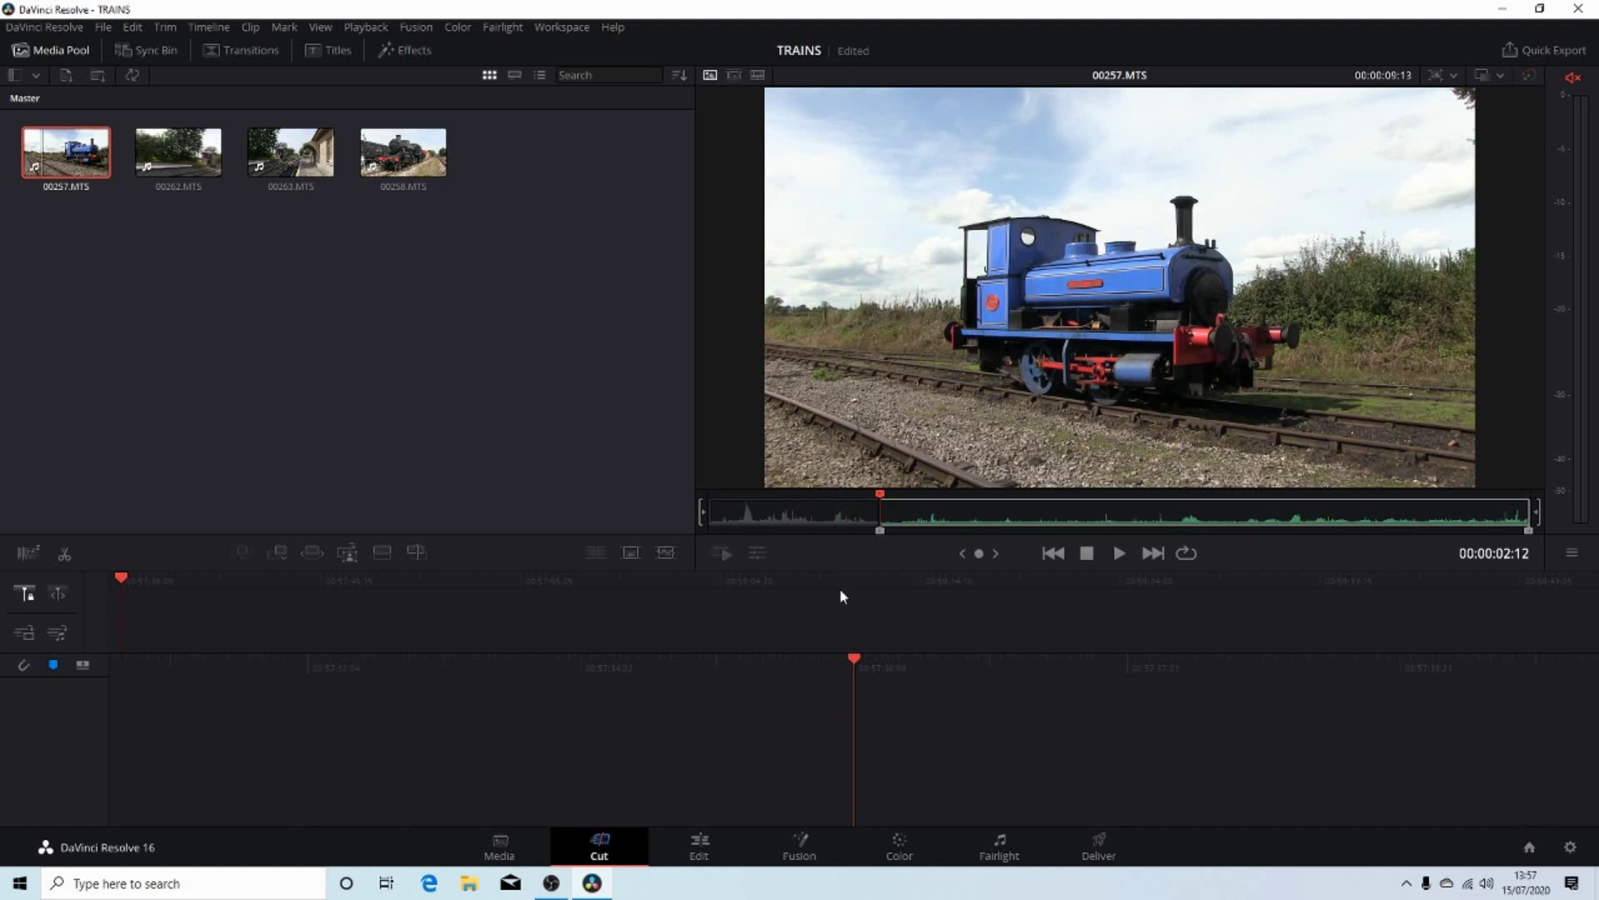
pyautogui.click(892, 496)
pyautogui.moveTo(894, 498); pyautogui.dragTo(1323, 500)
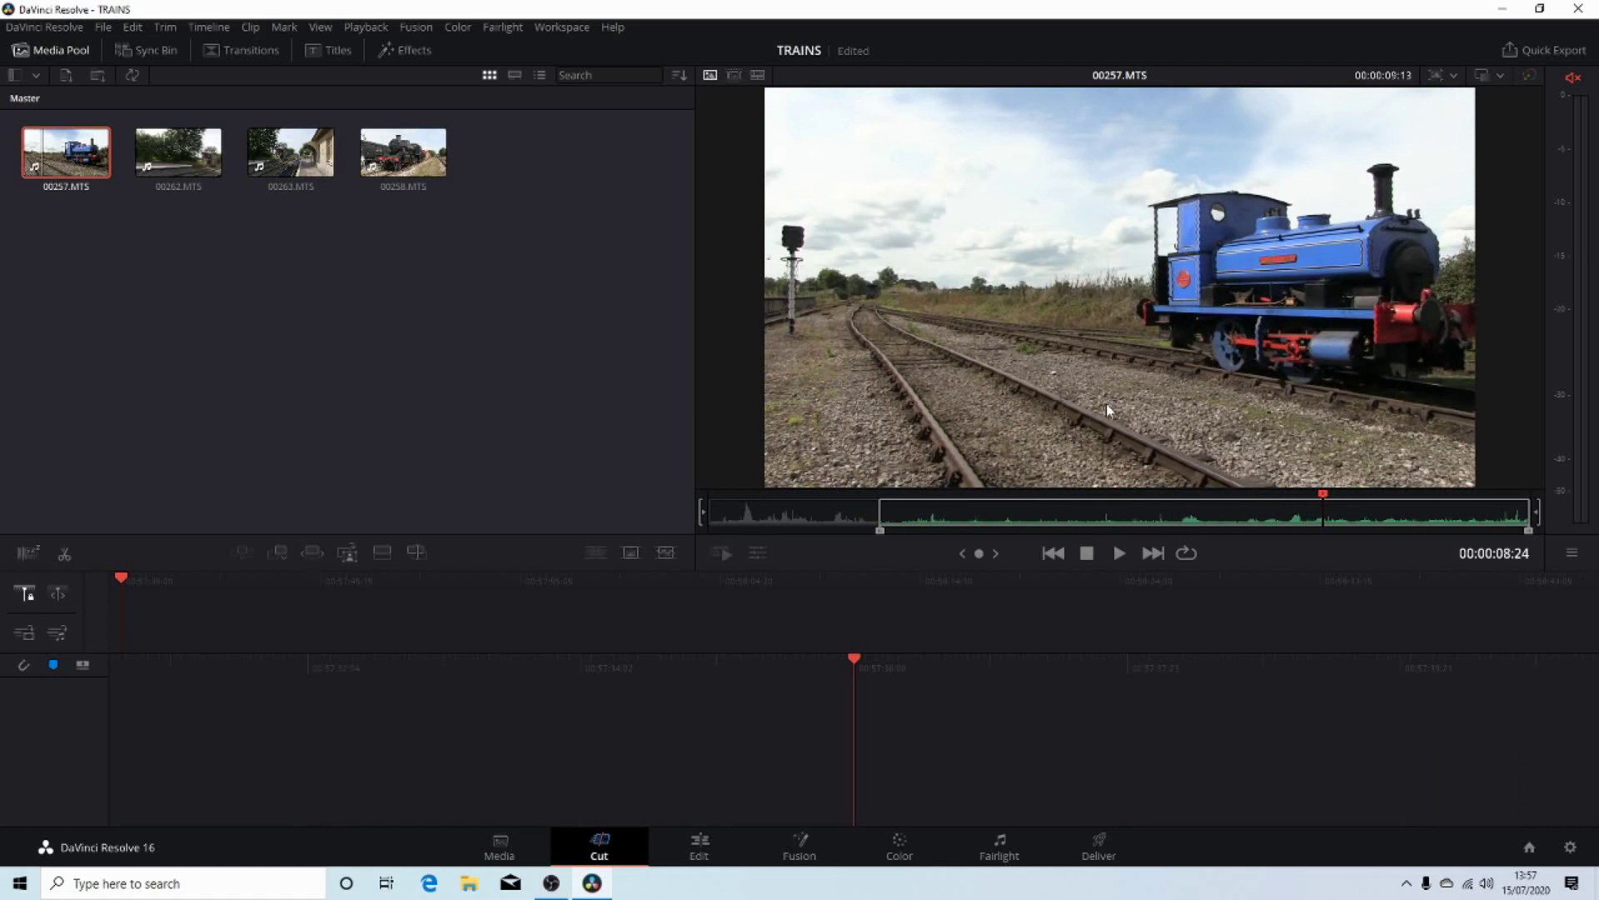
pyautogui.press('o')
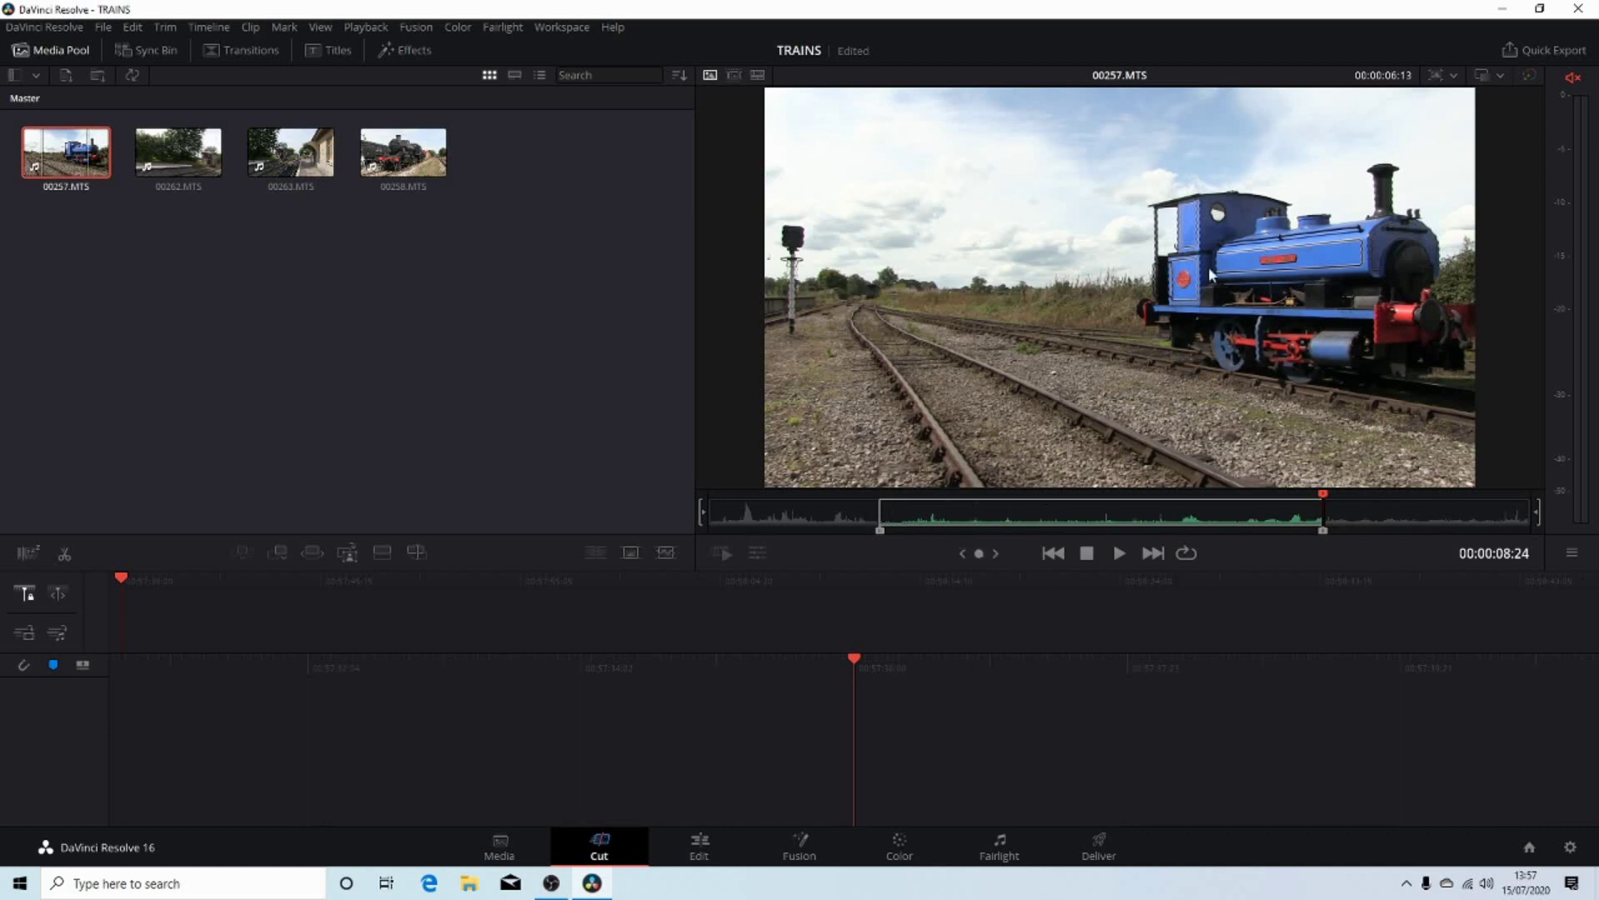
pyautogui.moveTo(1225, 274); pyautogui.dragTo(958, 613)
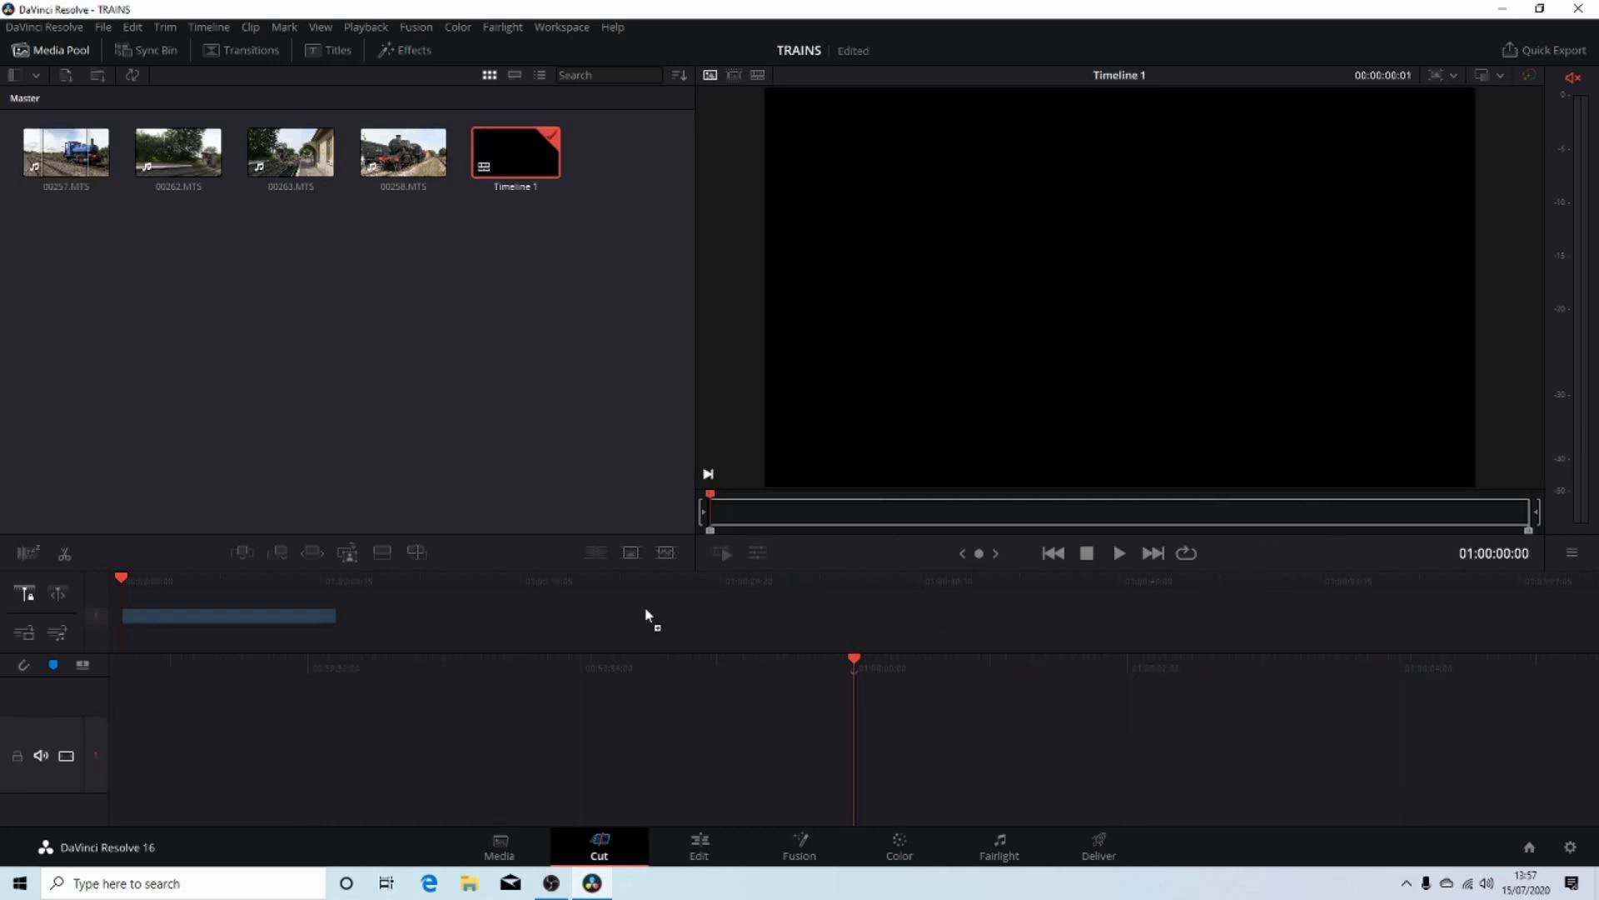
pyautogui.moveTo(646, 615); pyautogui.dragTo(647, 614)
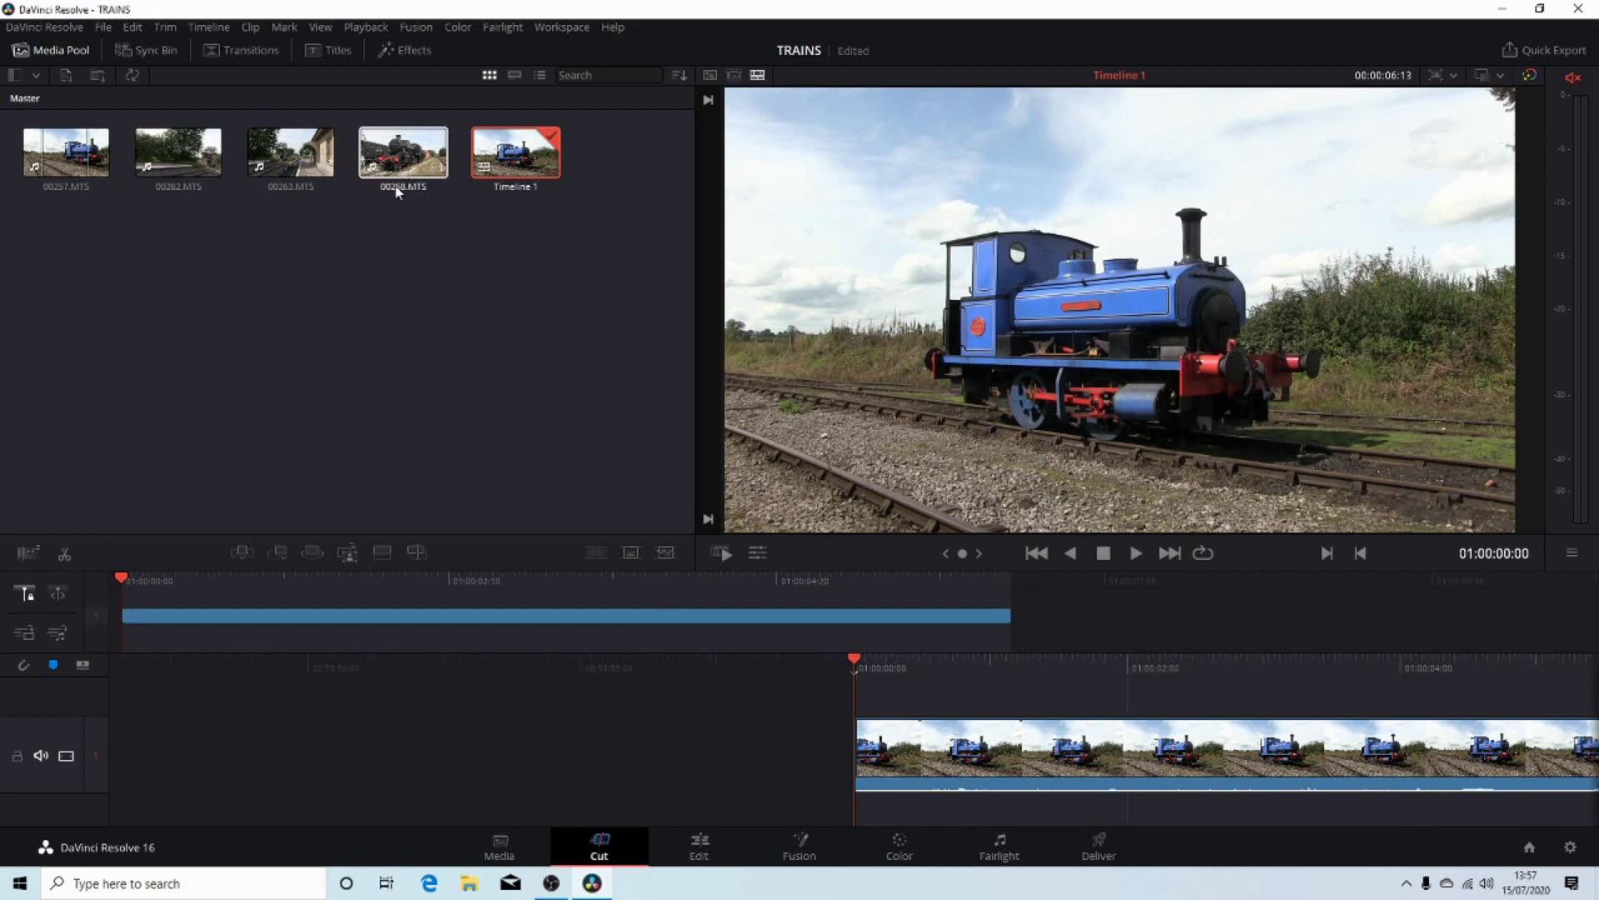
# Step: Mark a 4:17 section of 00258.MTS and append it after 00257 on the timeline
pyautogui.doubleClick(398, 159)
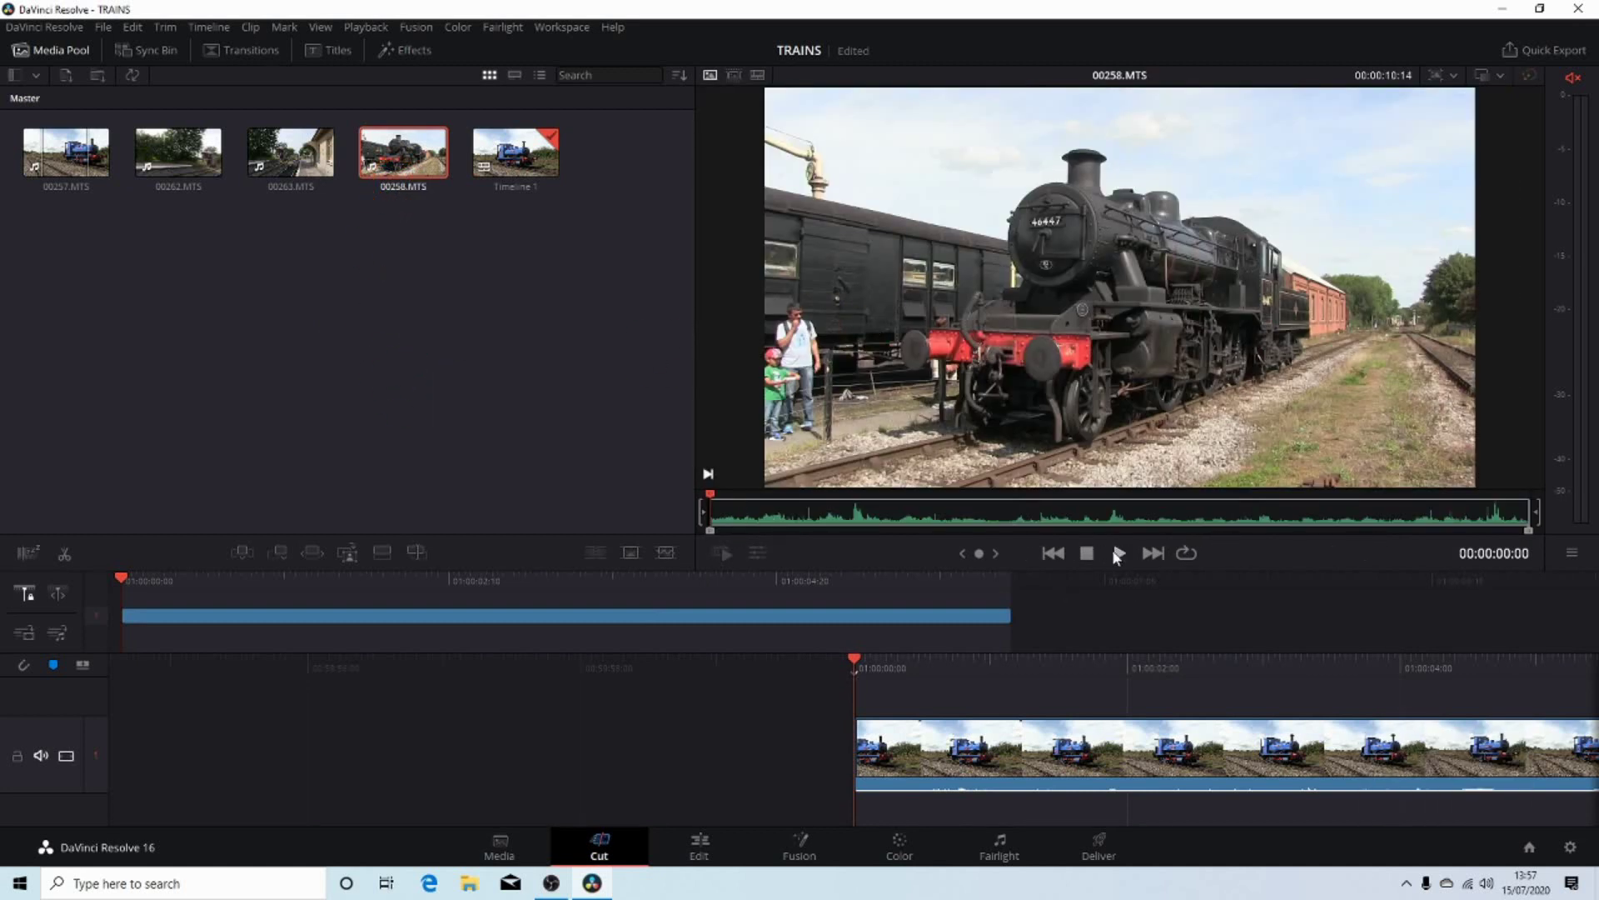
pyautogui.moveTo(709, 493); pyautogui.dragTo(1039, 433)
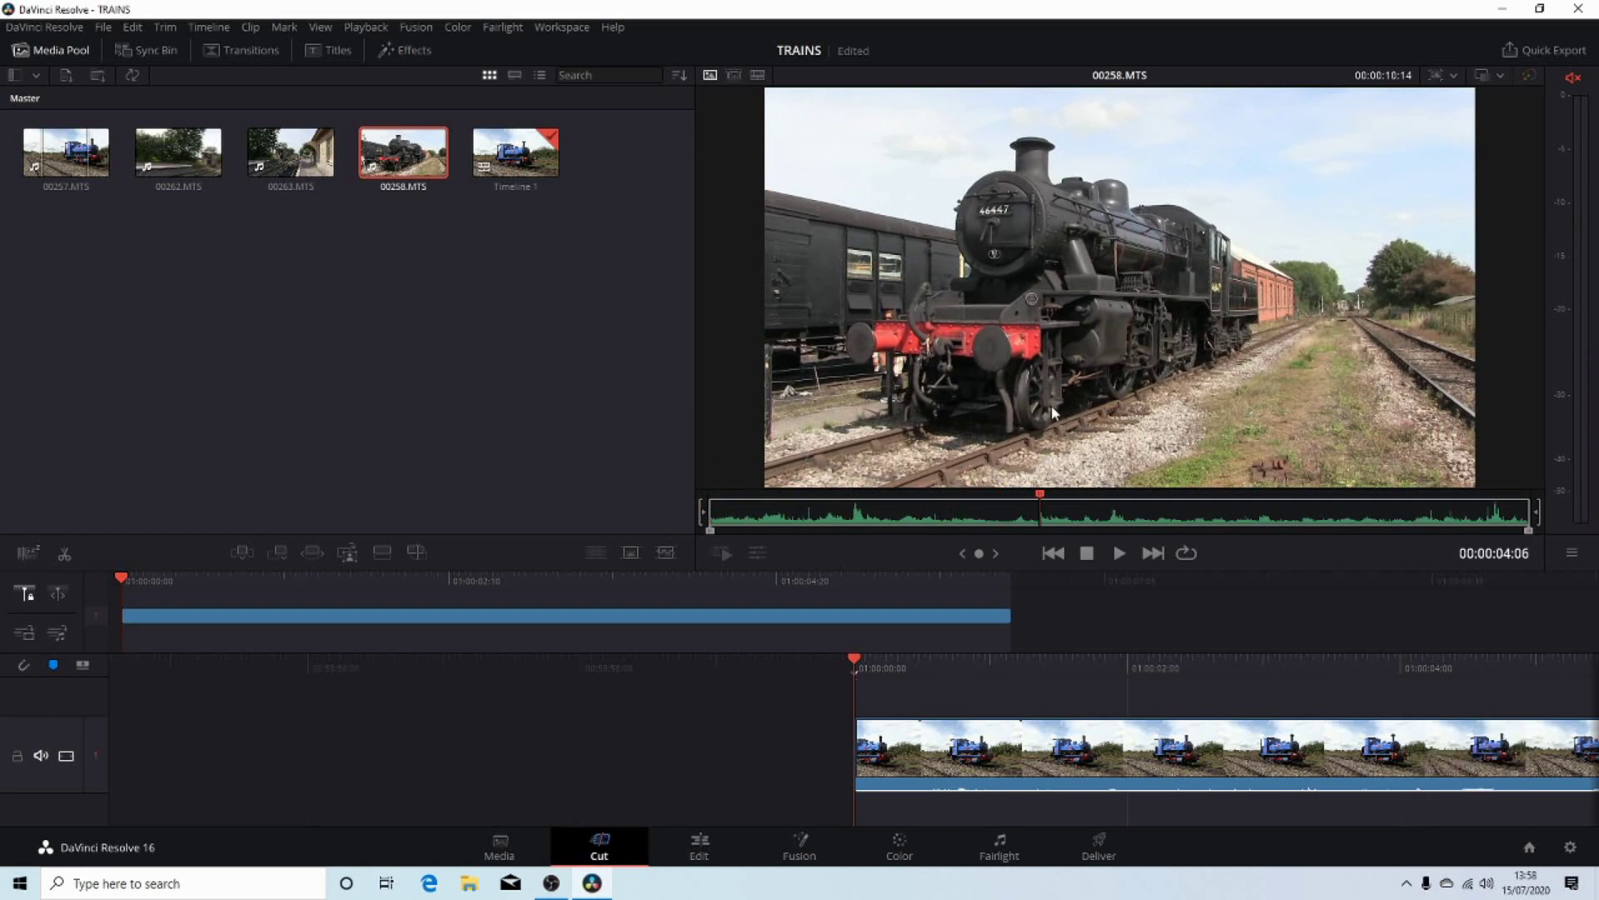
pyautogui.press('i')
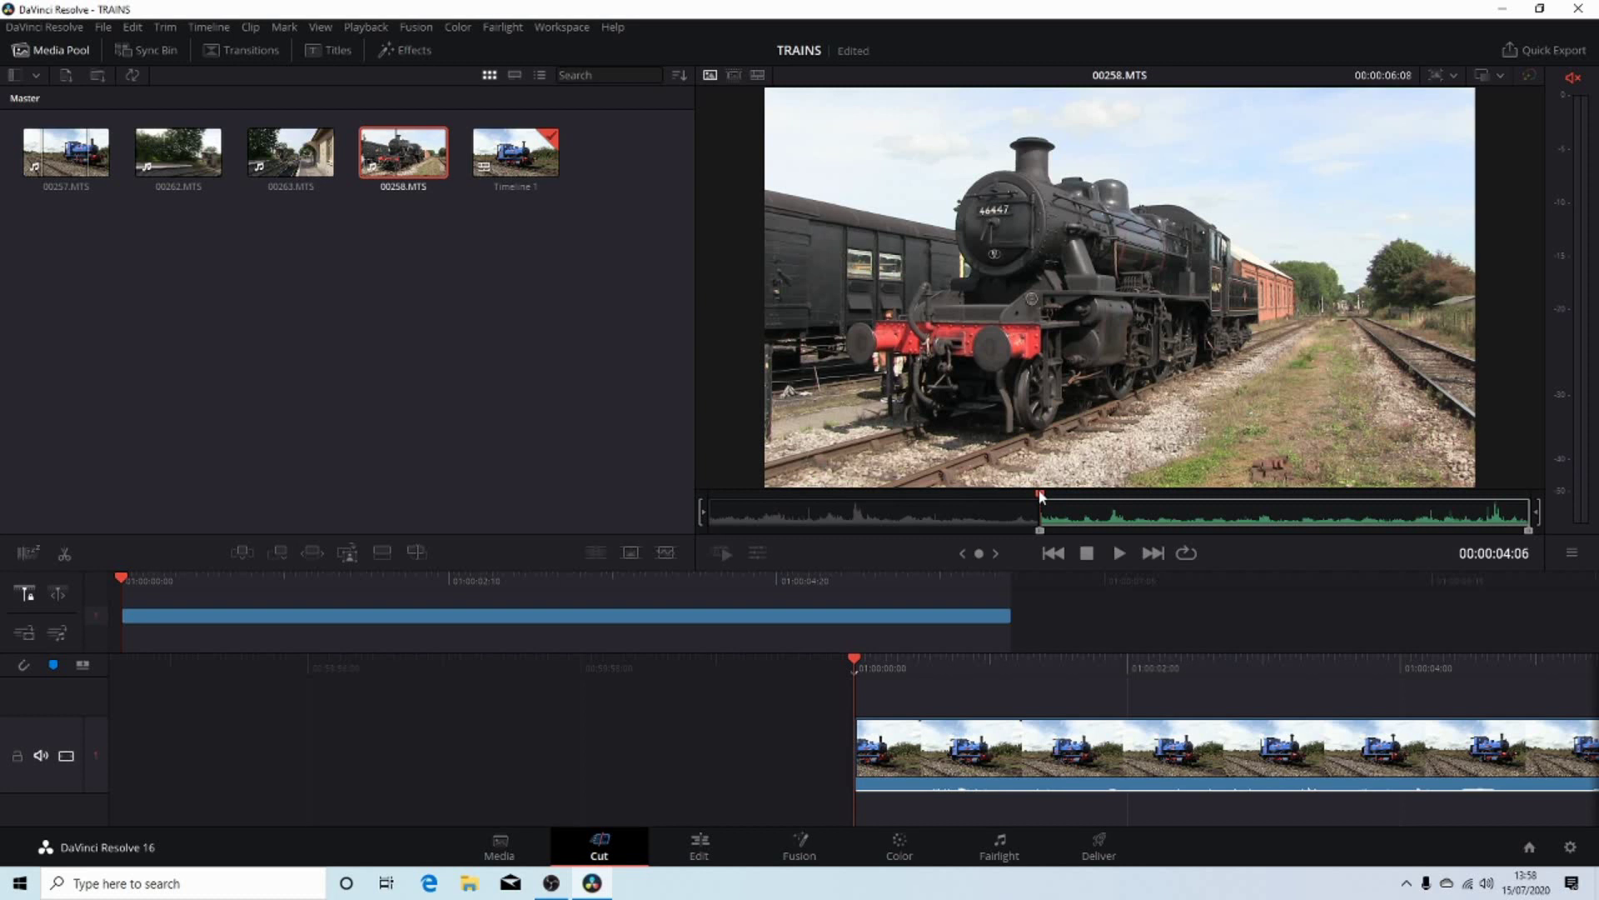
pyautogui.moveTo(1042, 496); pyautogui.dragTo(1403, 496)
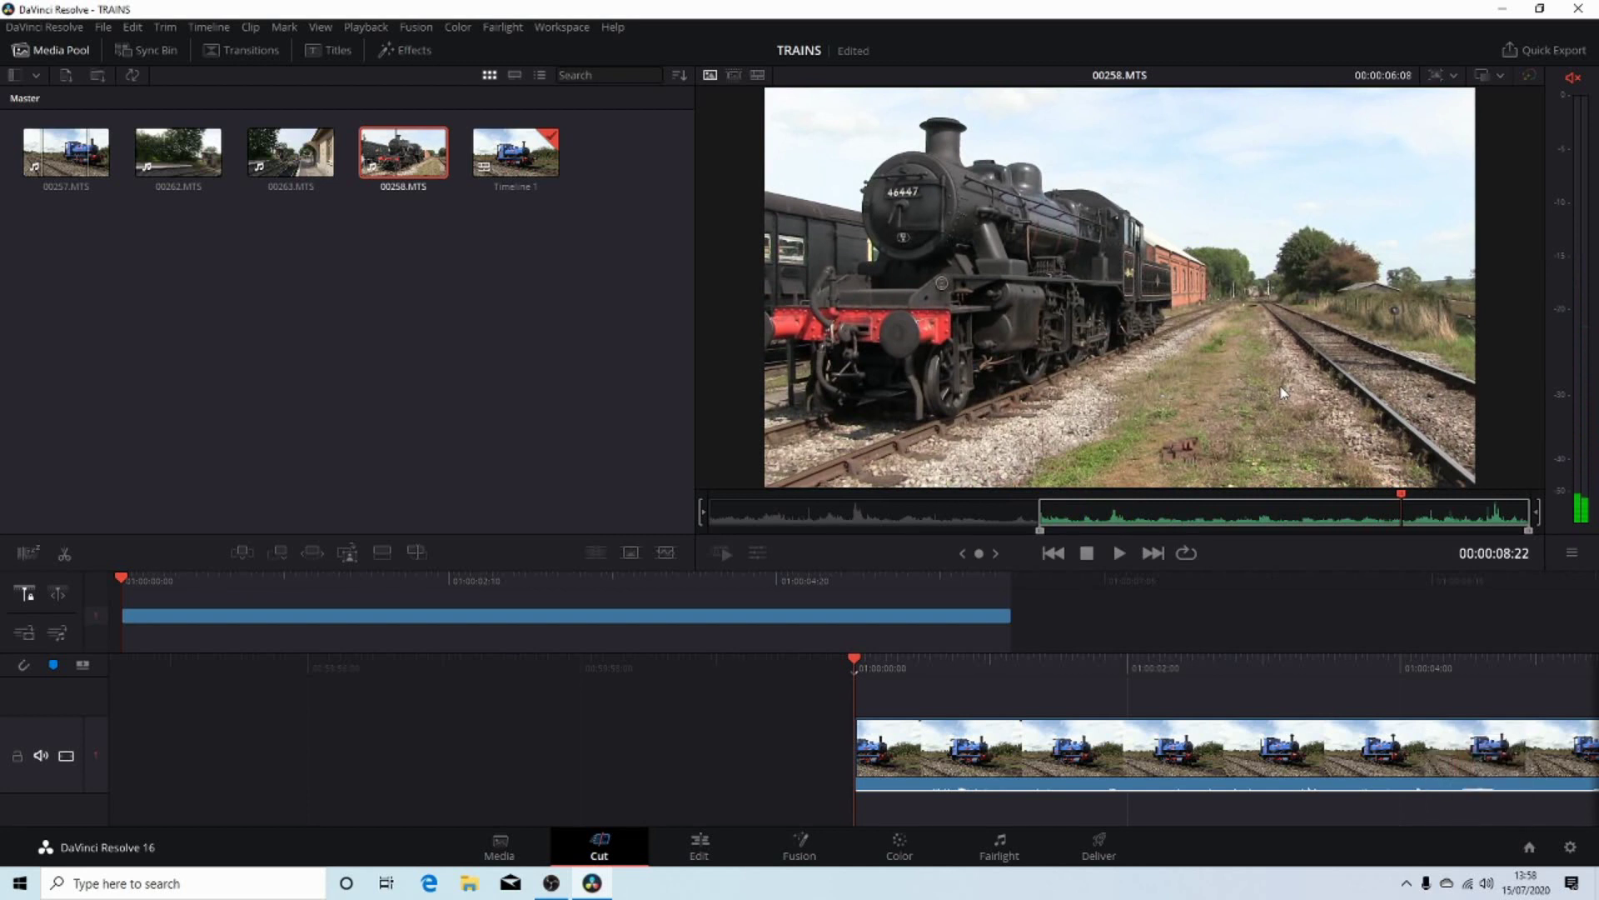
pyautogui.press('o')
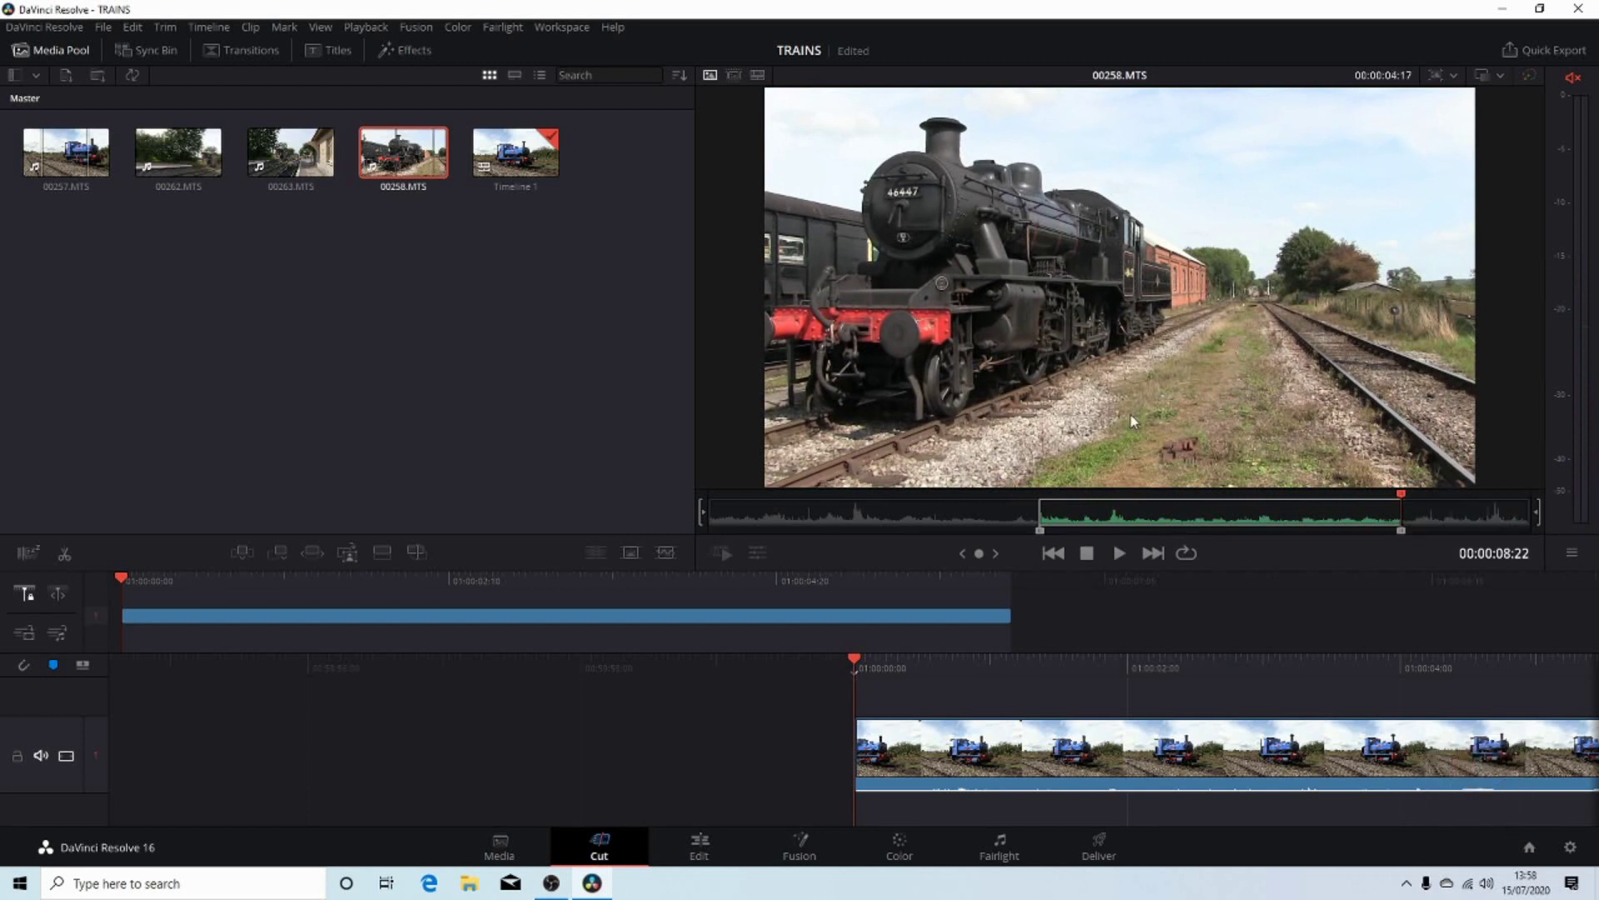
pyautogui.moveTo(1328, 260); pyautogui.dragTo(1137, 617)
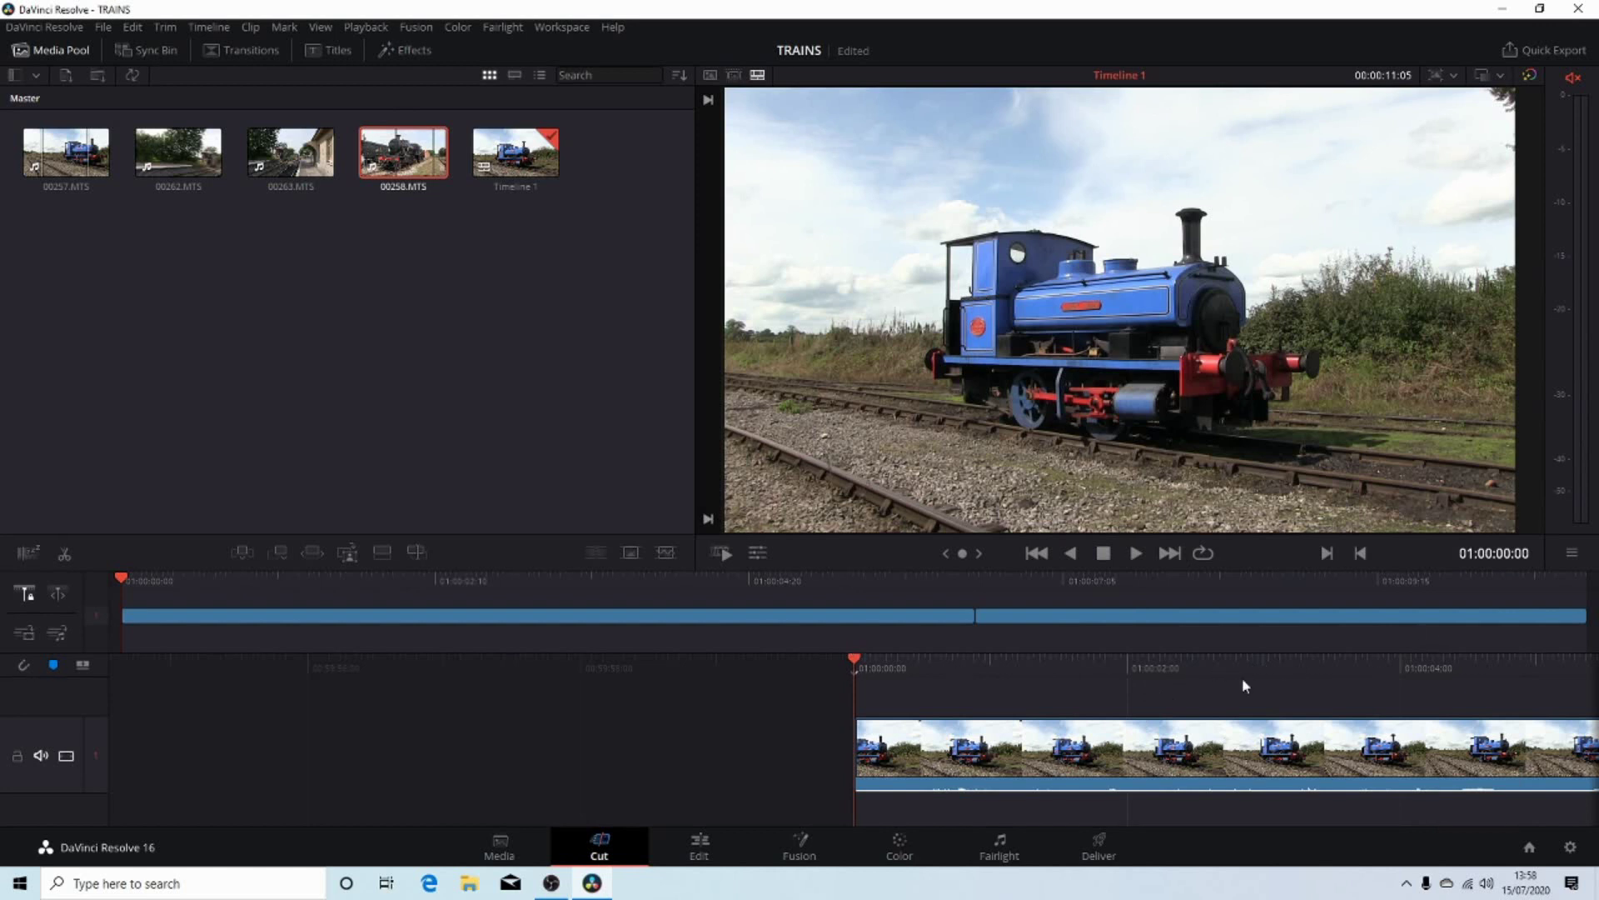
# Step: Scroll the media pool and select clip 00262.MTS
pyautogui.scroll(-9, 1242, 677)
pyautogui.scroll(-6, 1242, 678)
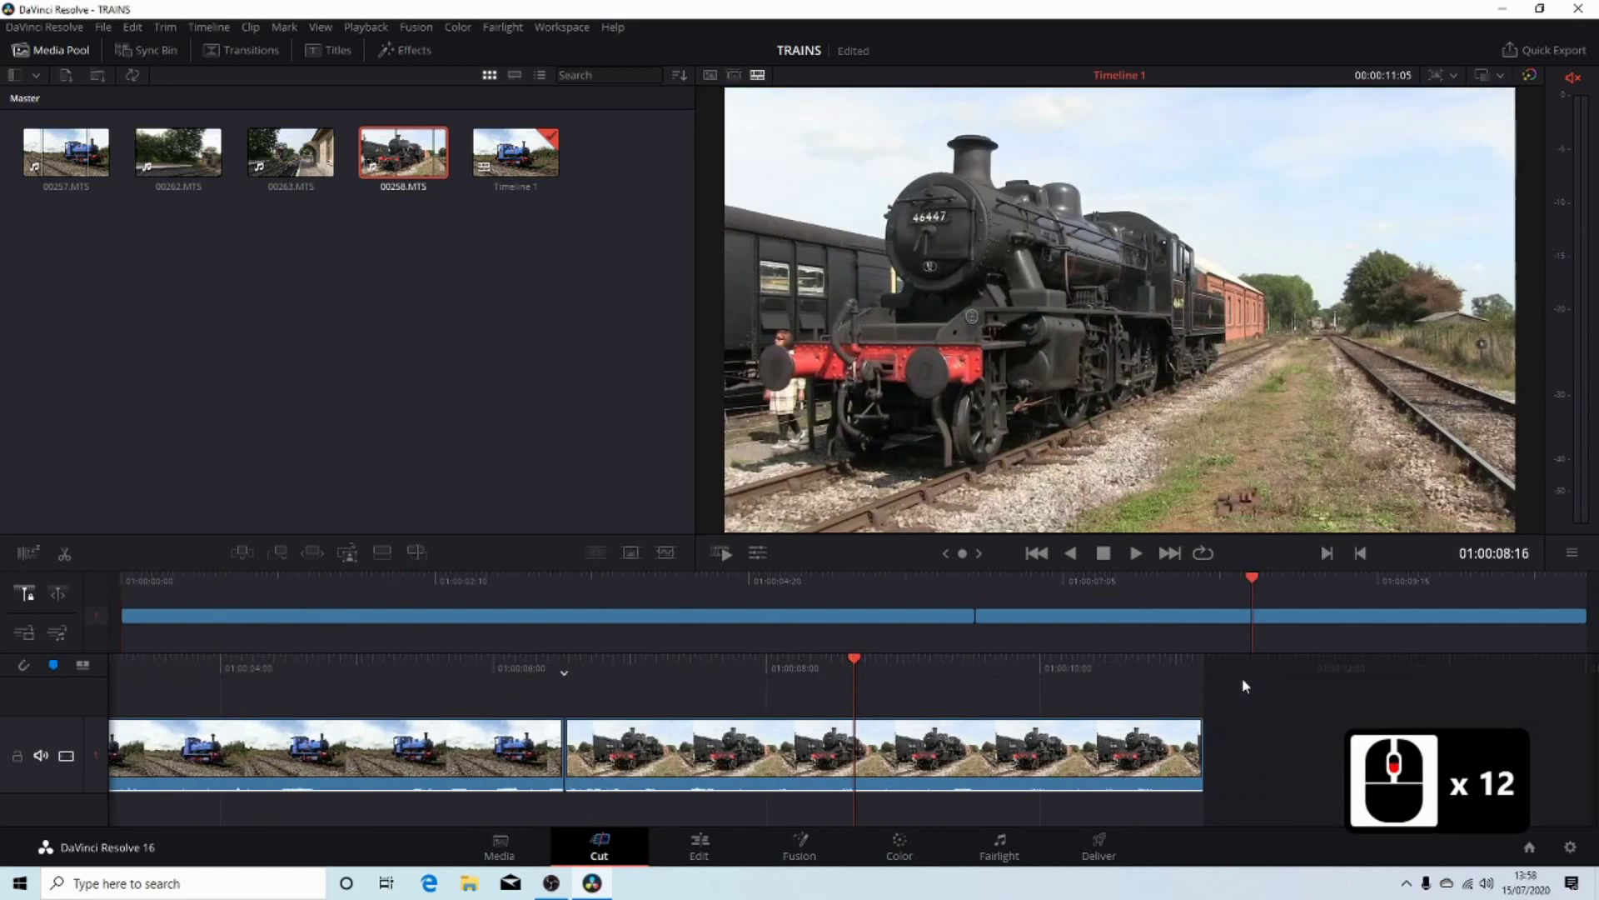
pyautogui.scroll(4, 1242, 677)
pyautogui.scroll(-5, 1242, 677)
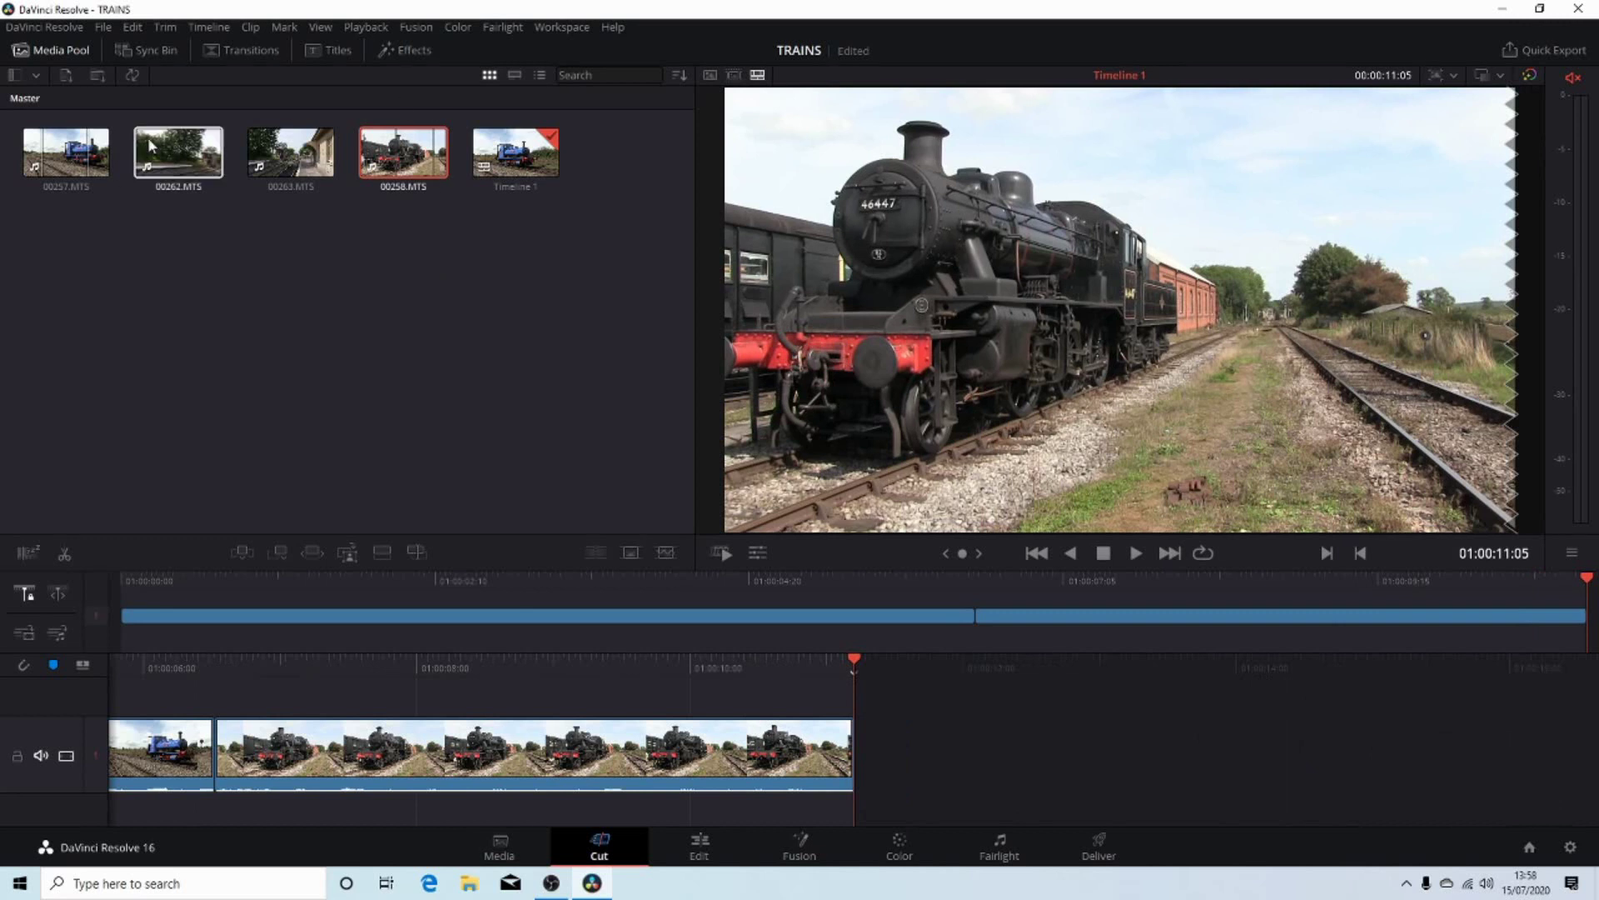
pyautogui.click(175, 192)
# Step: Mark an 18:03 section of 00262.MTS ending as the locomotive arrives, and append it after 00258
pyautogui.doubleClick(182, 188)
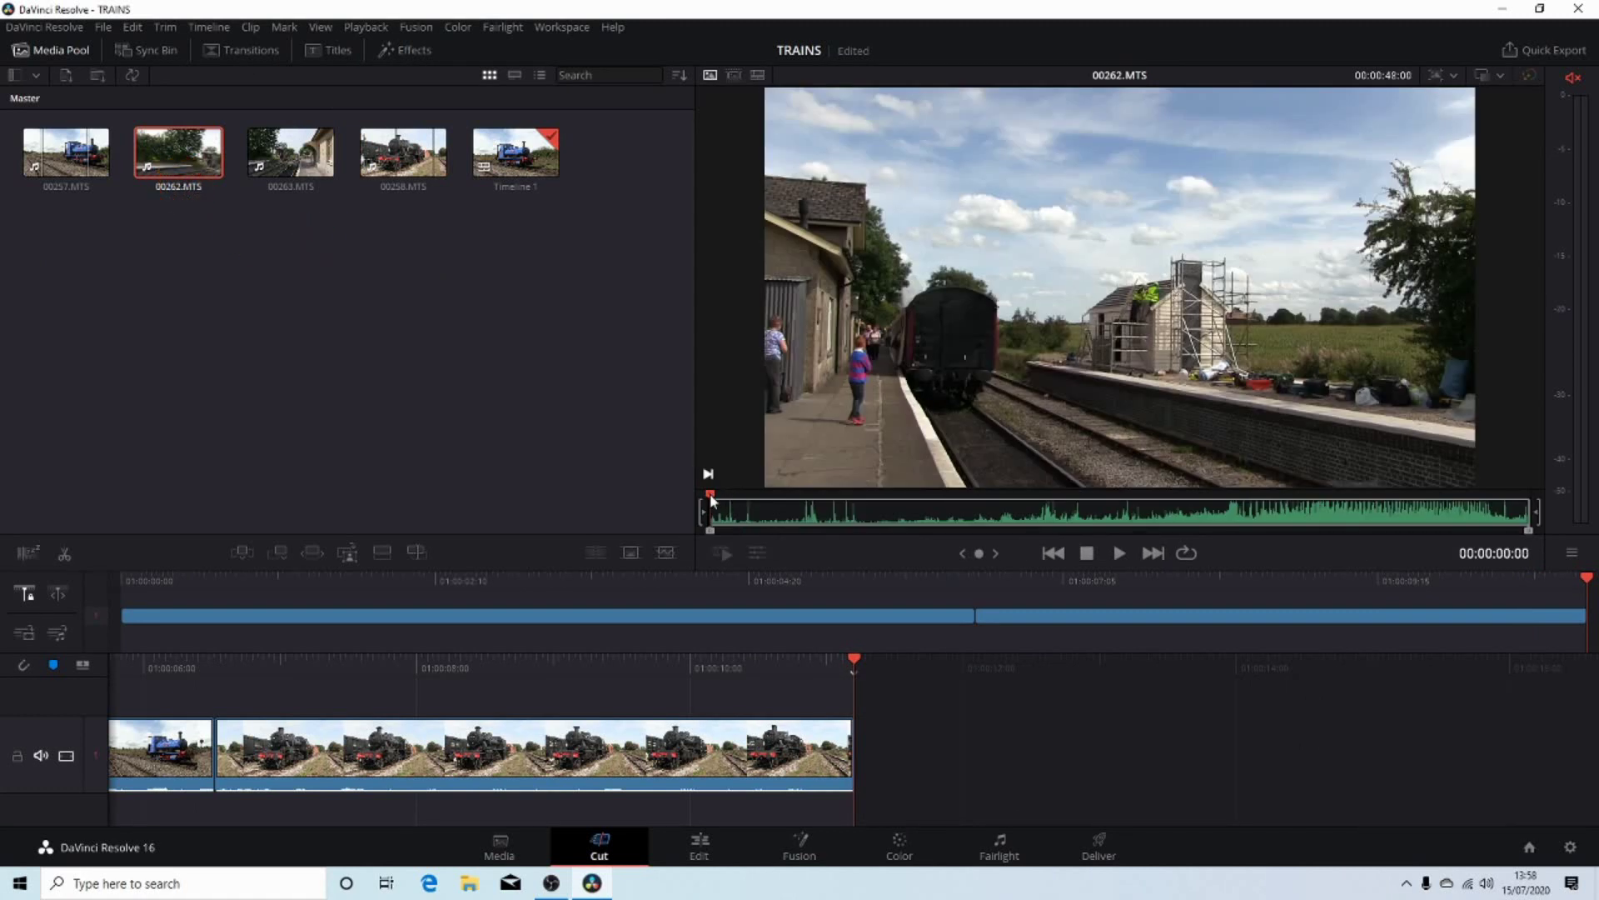
pyautogui.moveTo(712, 498); pyautogui.dragTo(1107, 511)
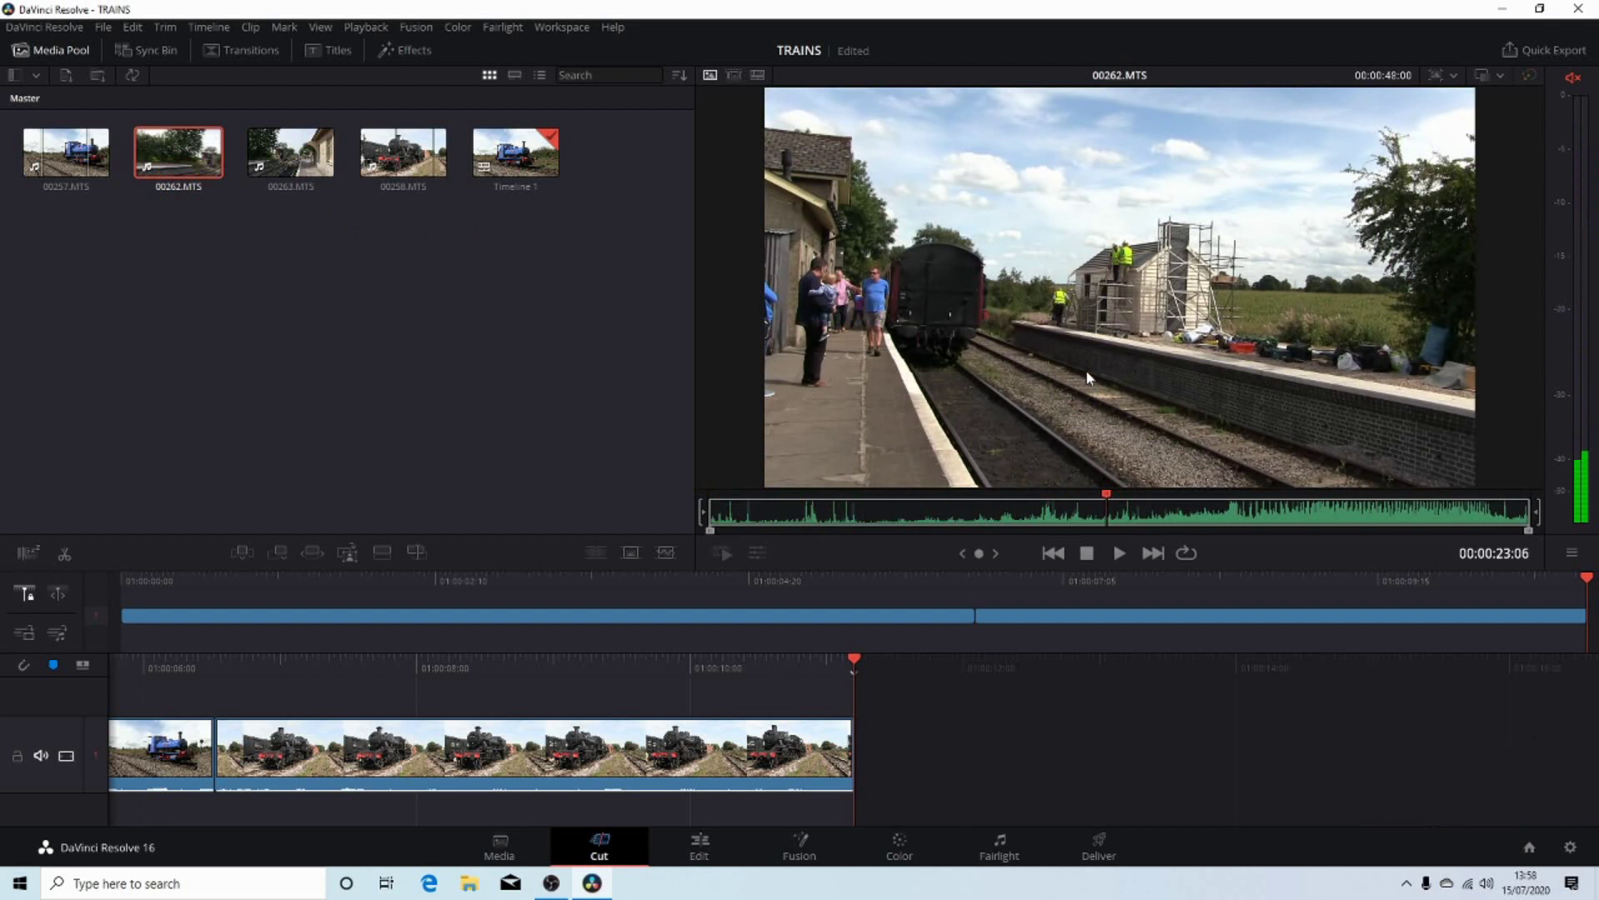
pyautogui.press('i')
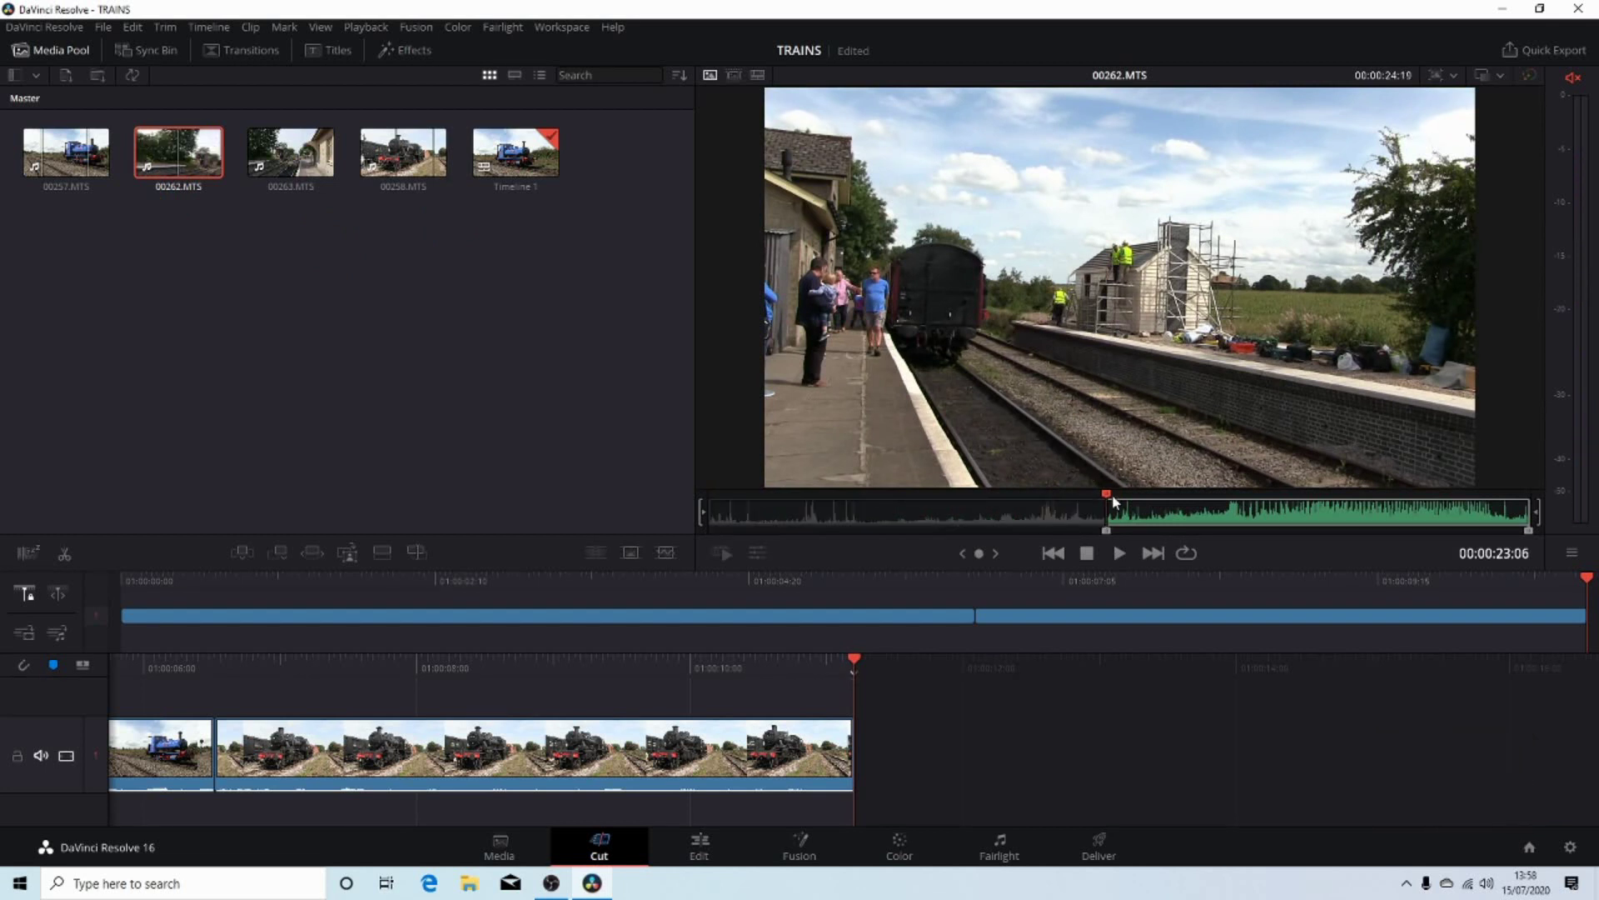
pyautogui.moveTo(1107, 500); pyautogui.dragTo(1419, 504)
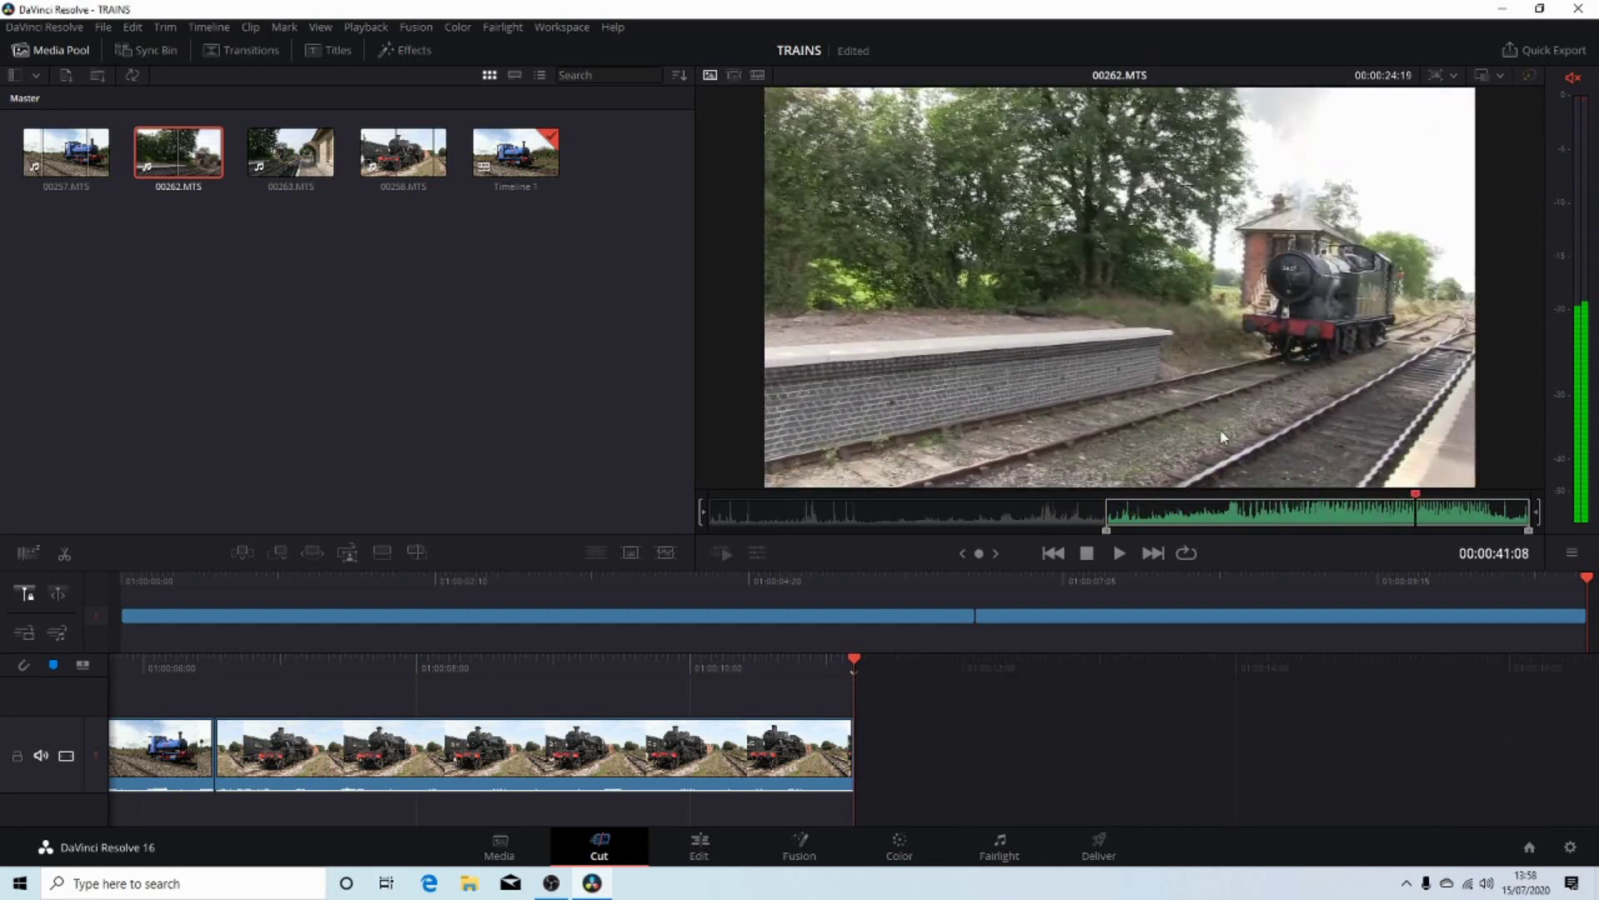
pyautogui.press('o')
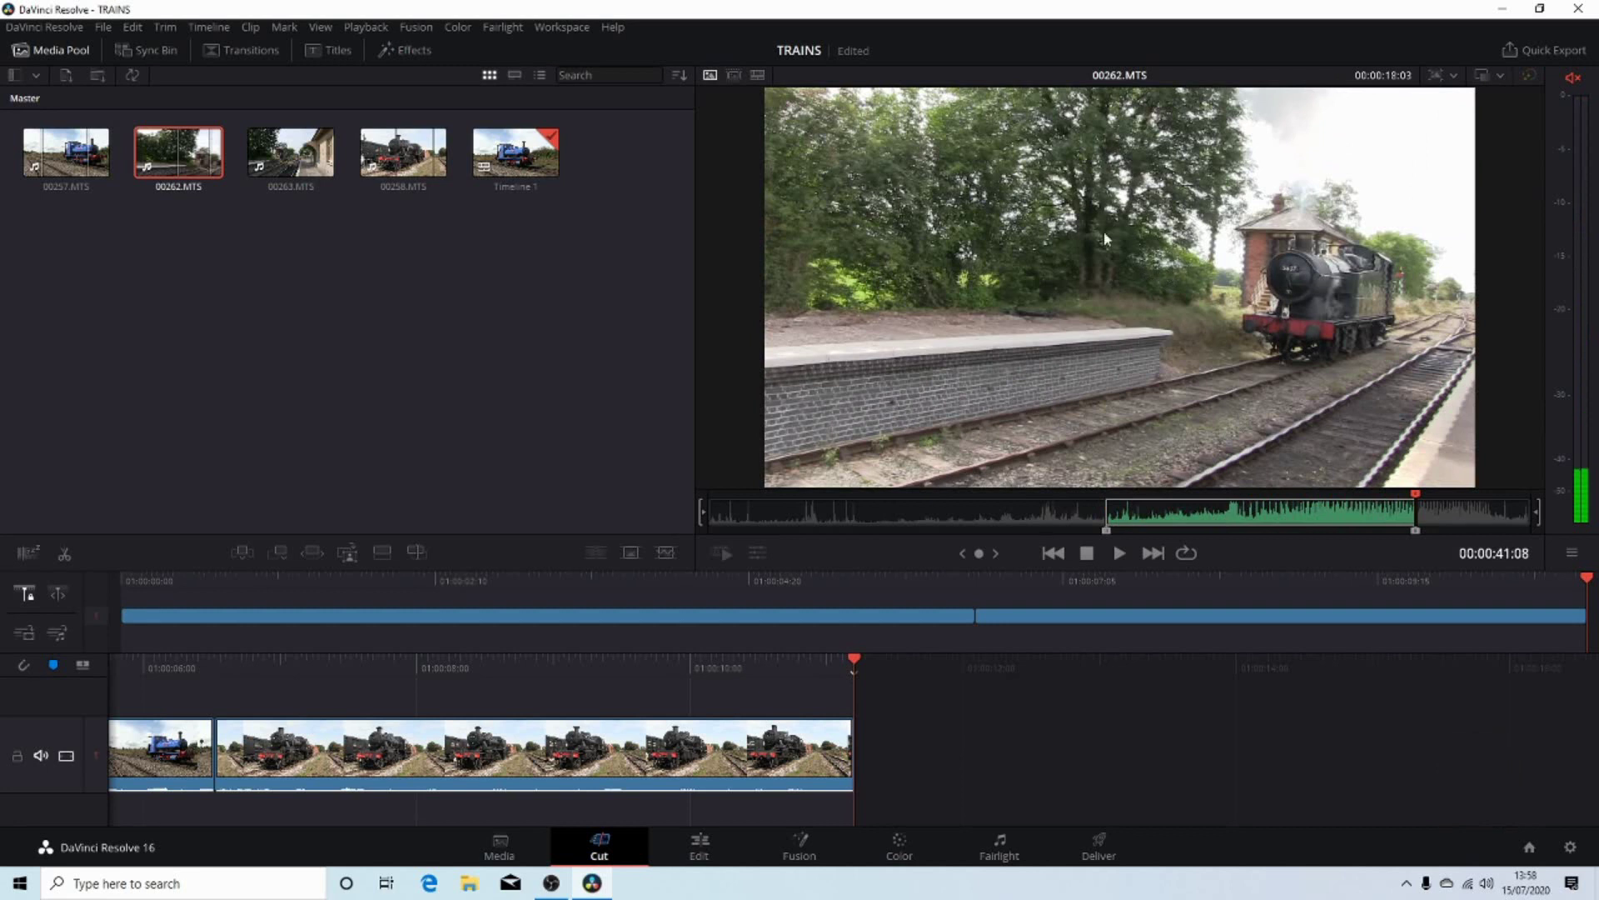
pyautogui.moveTo(1280, 221); pyautogui.dragTo(1020, 750)
pyautogui.scroll(-18, 1053, 745)
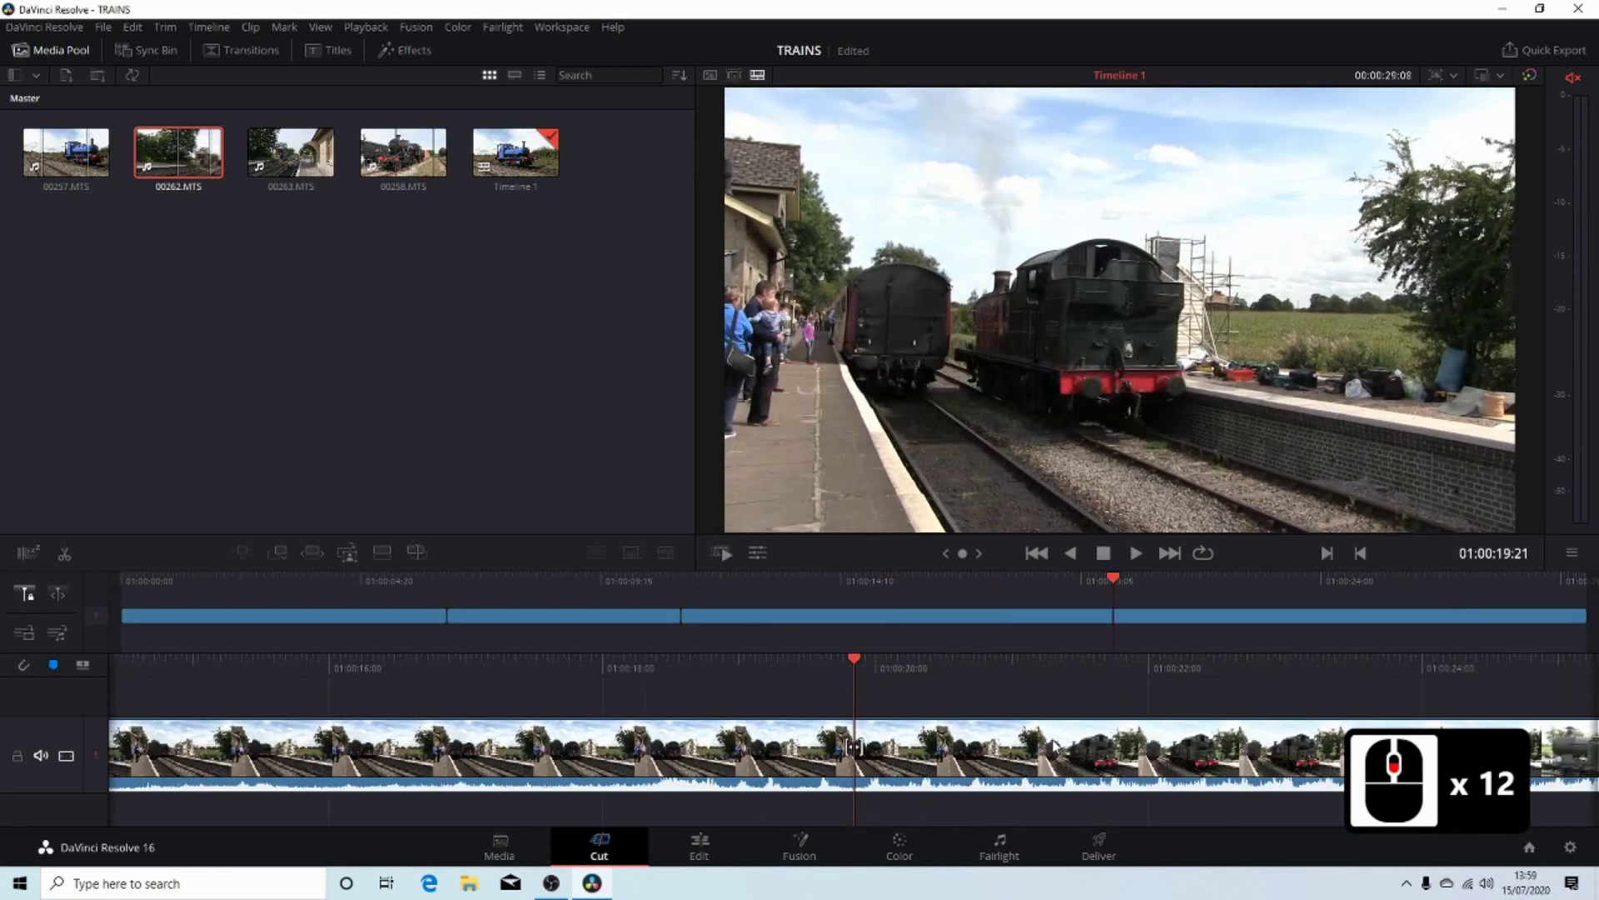
pyautogui.scroll(-9, 1054, 746)
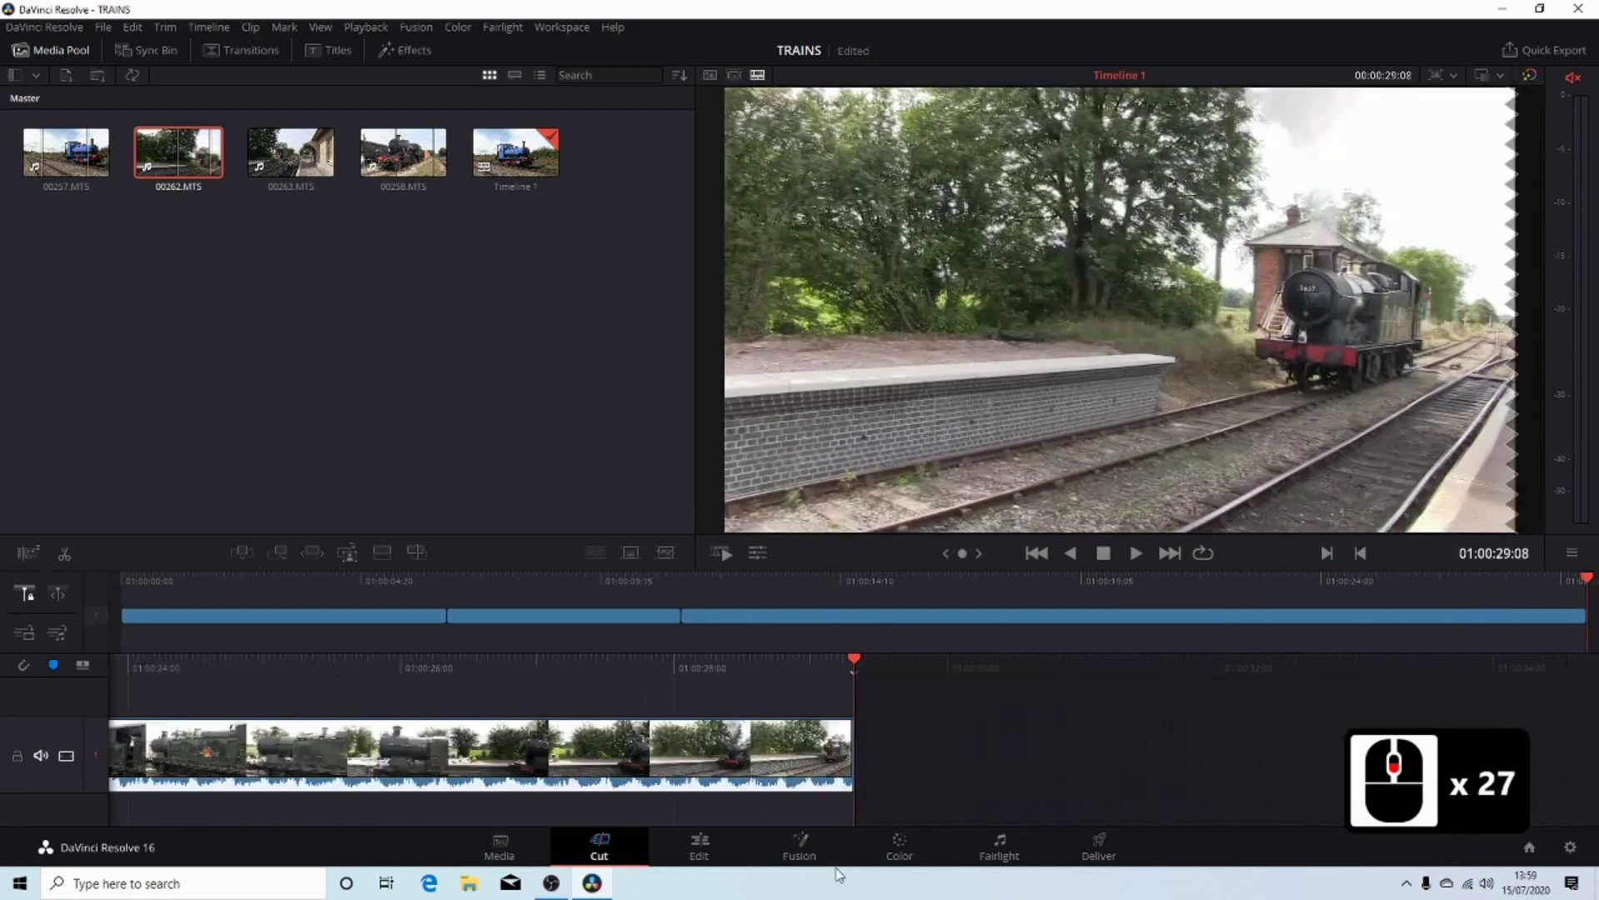
# Step: Mark an 11:19 section of 00263.MTS and append it after 00262, making the timeline 41:02
pyautogui.doubleClick(292, 186)
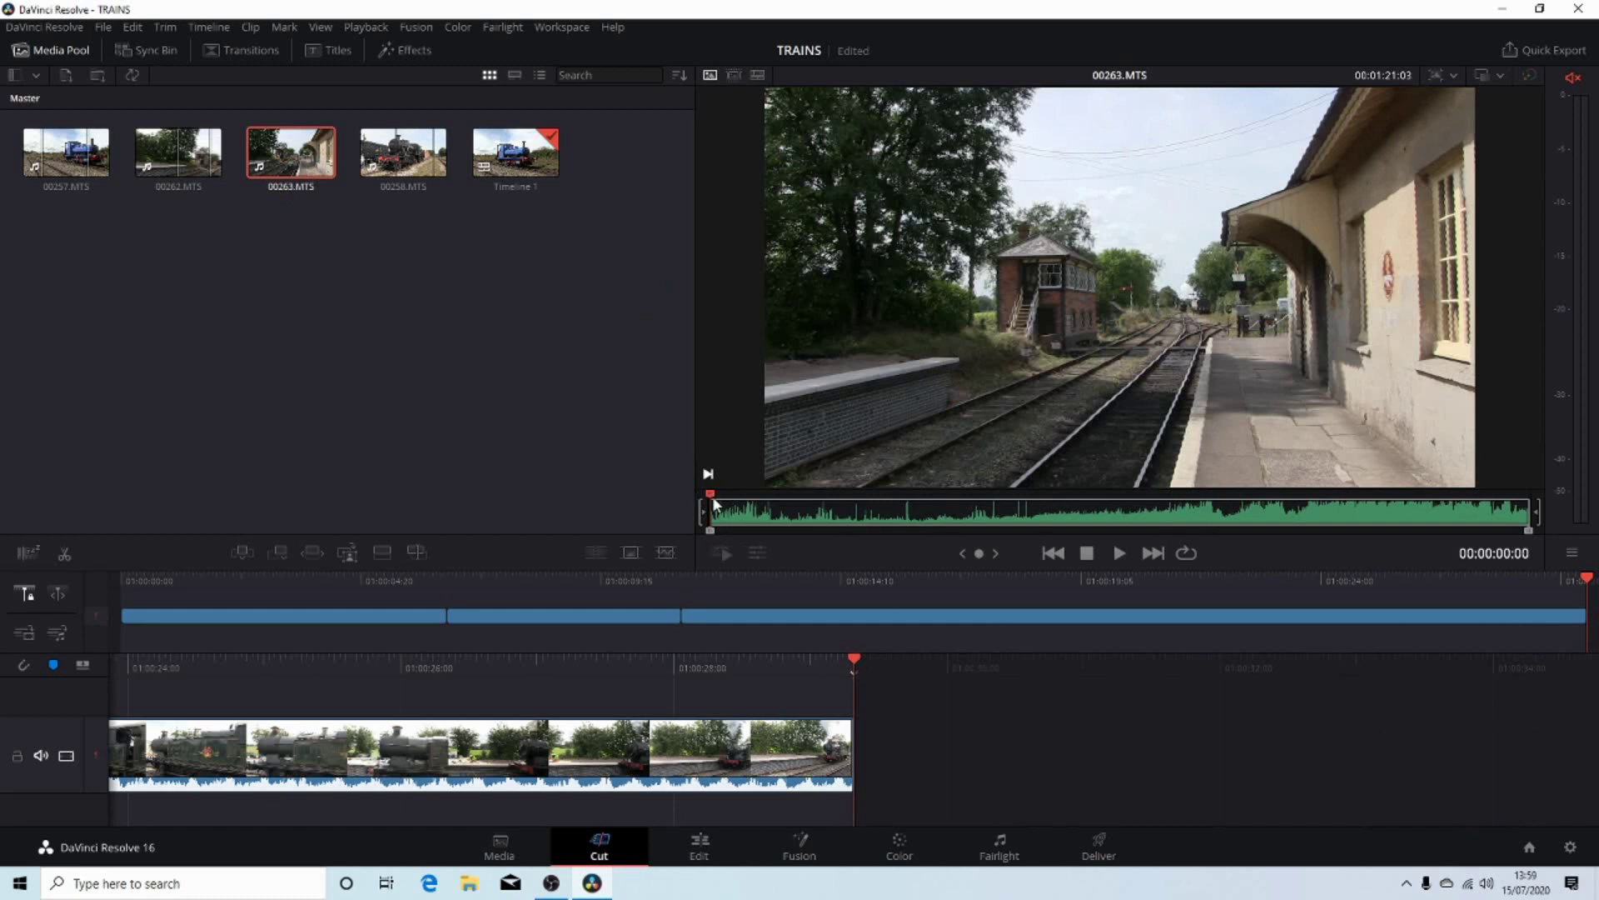
pyautogui.moveTo(710, 500); pyautogui.dragTo(1326, 481)
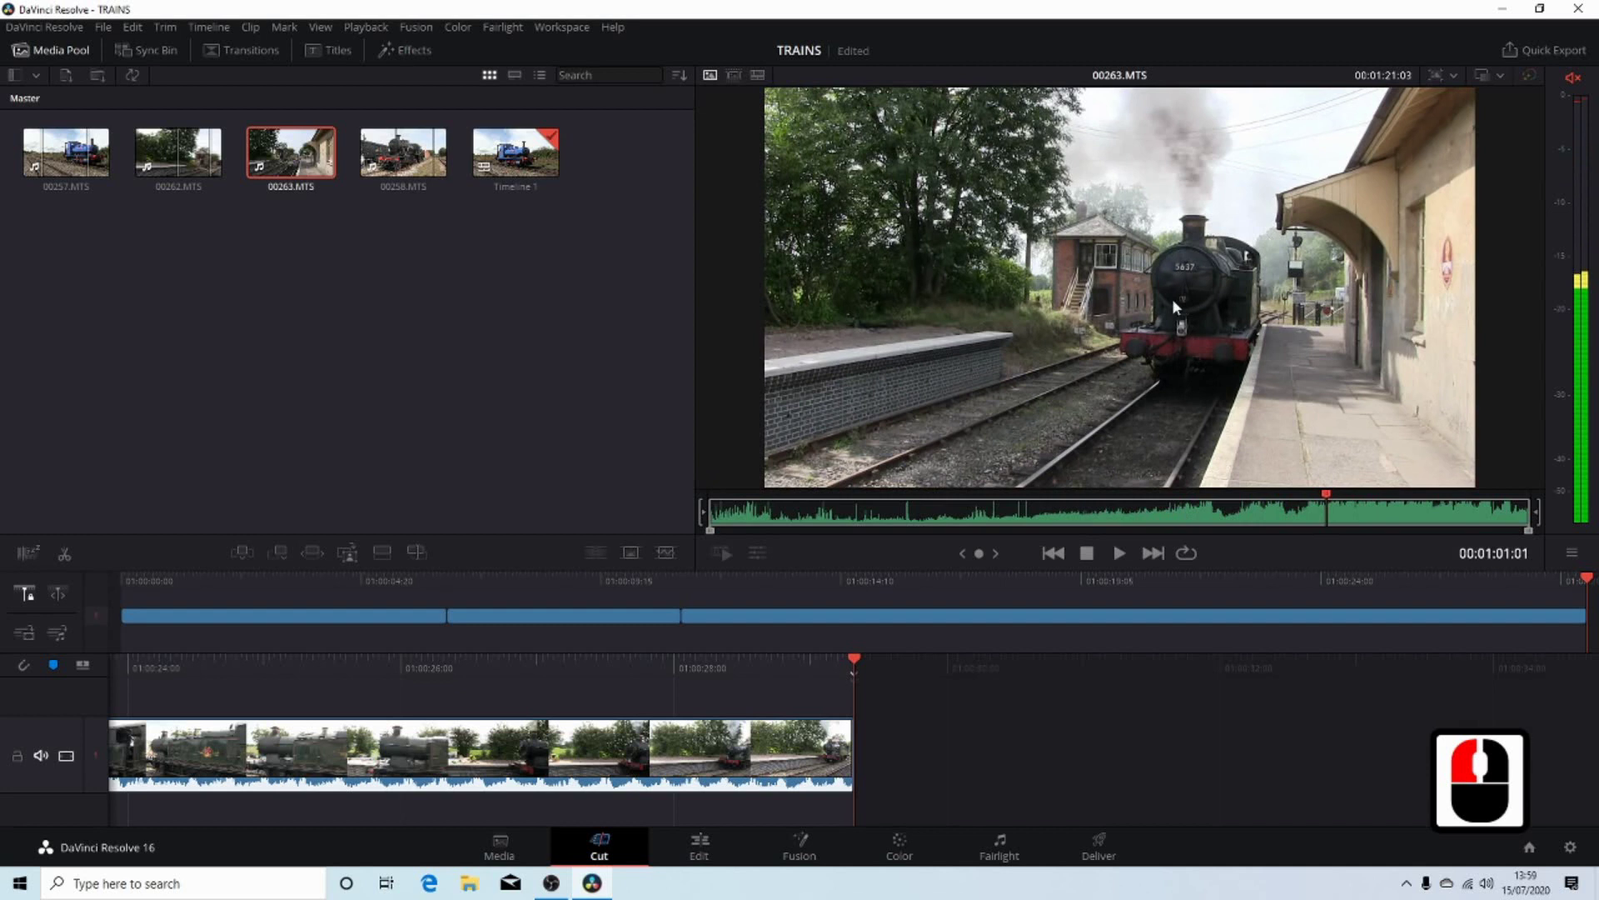
pyautogui.press('i')
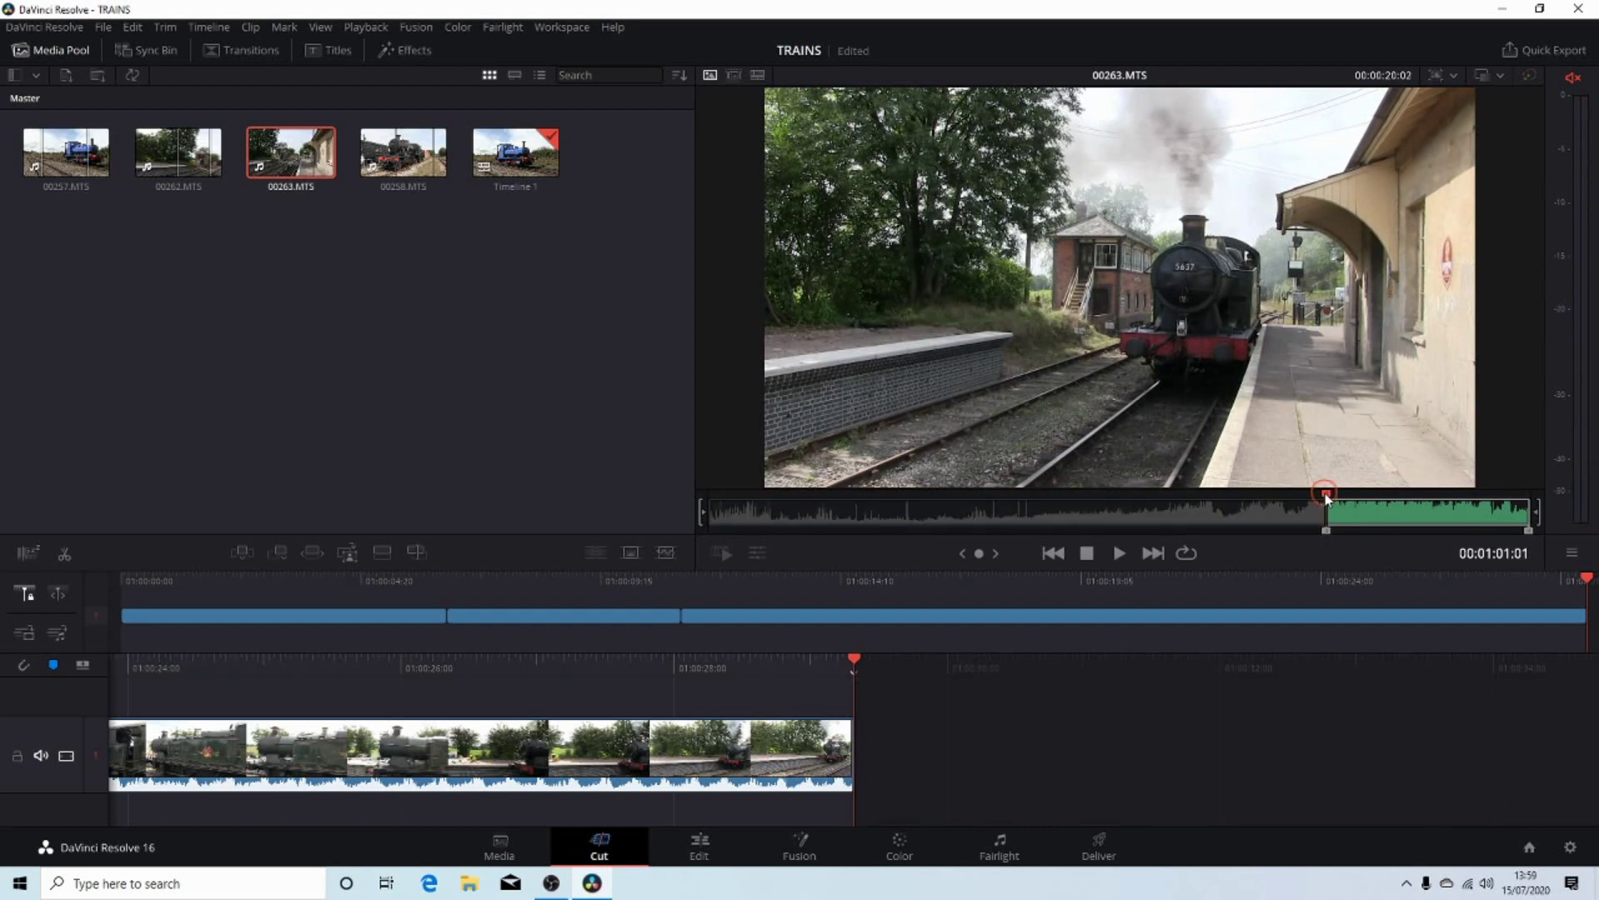
pyautogui.moveTo(1328, 495); pyautogui.dragTo(1444, 515)
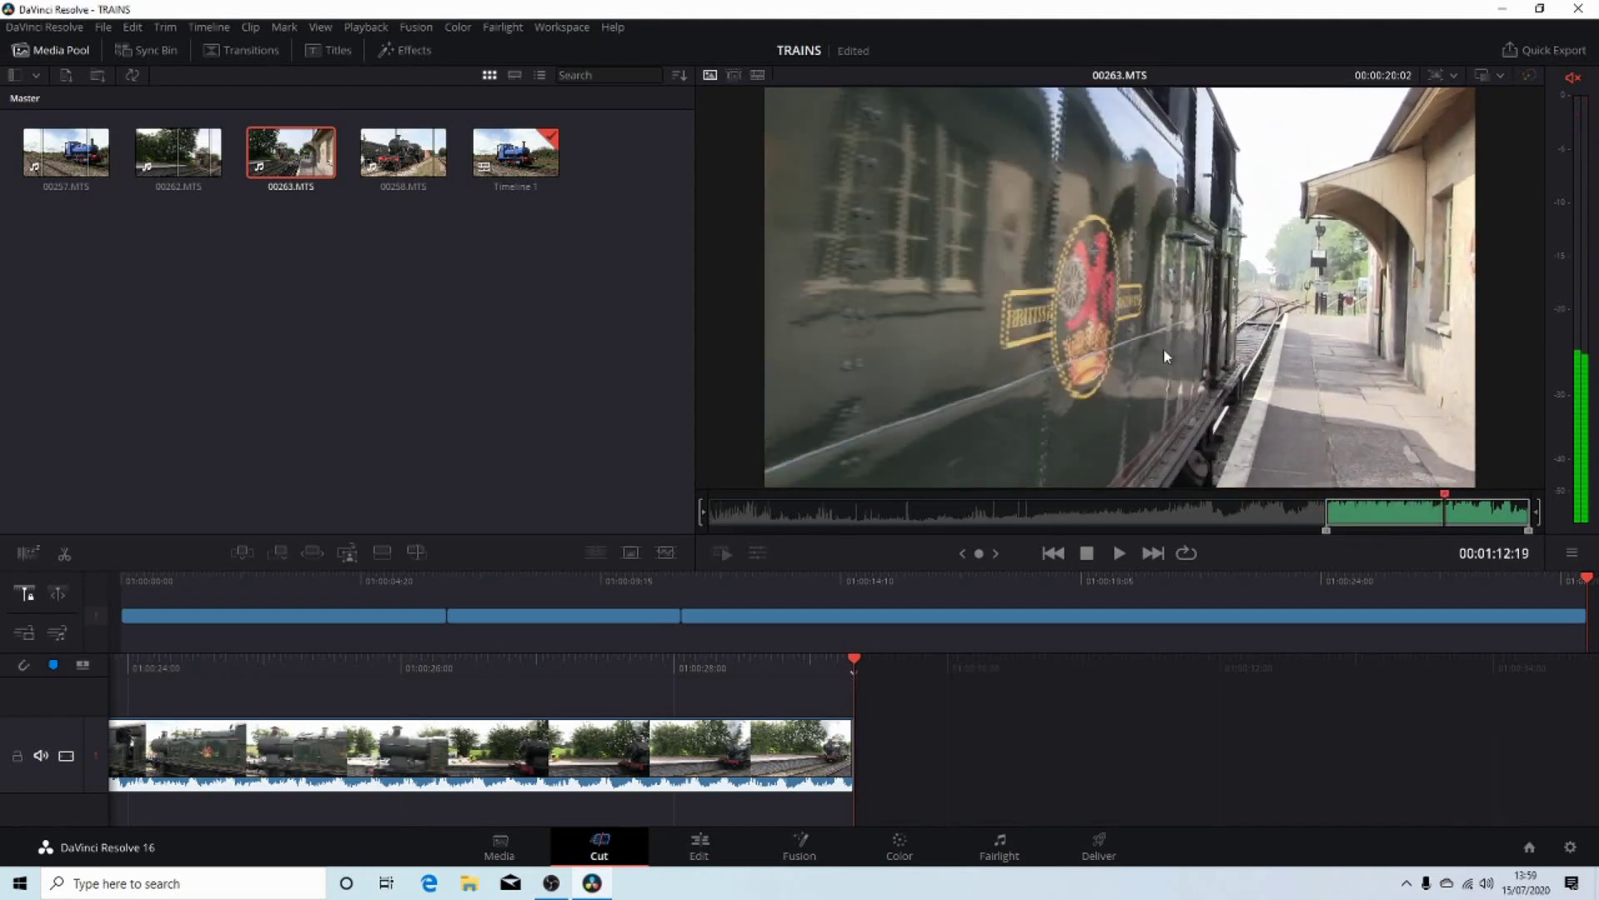
pyautogui.press('o')
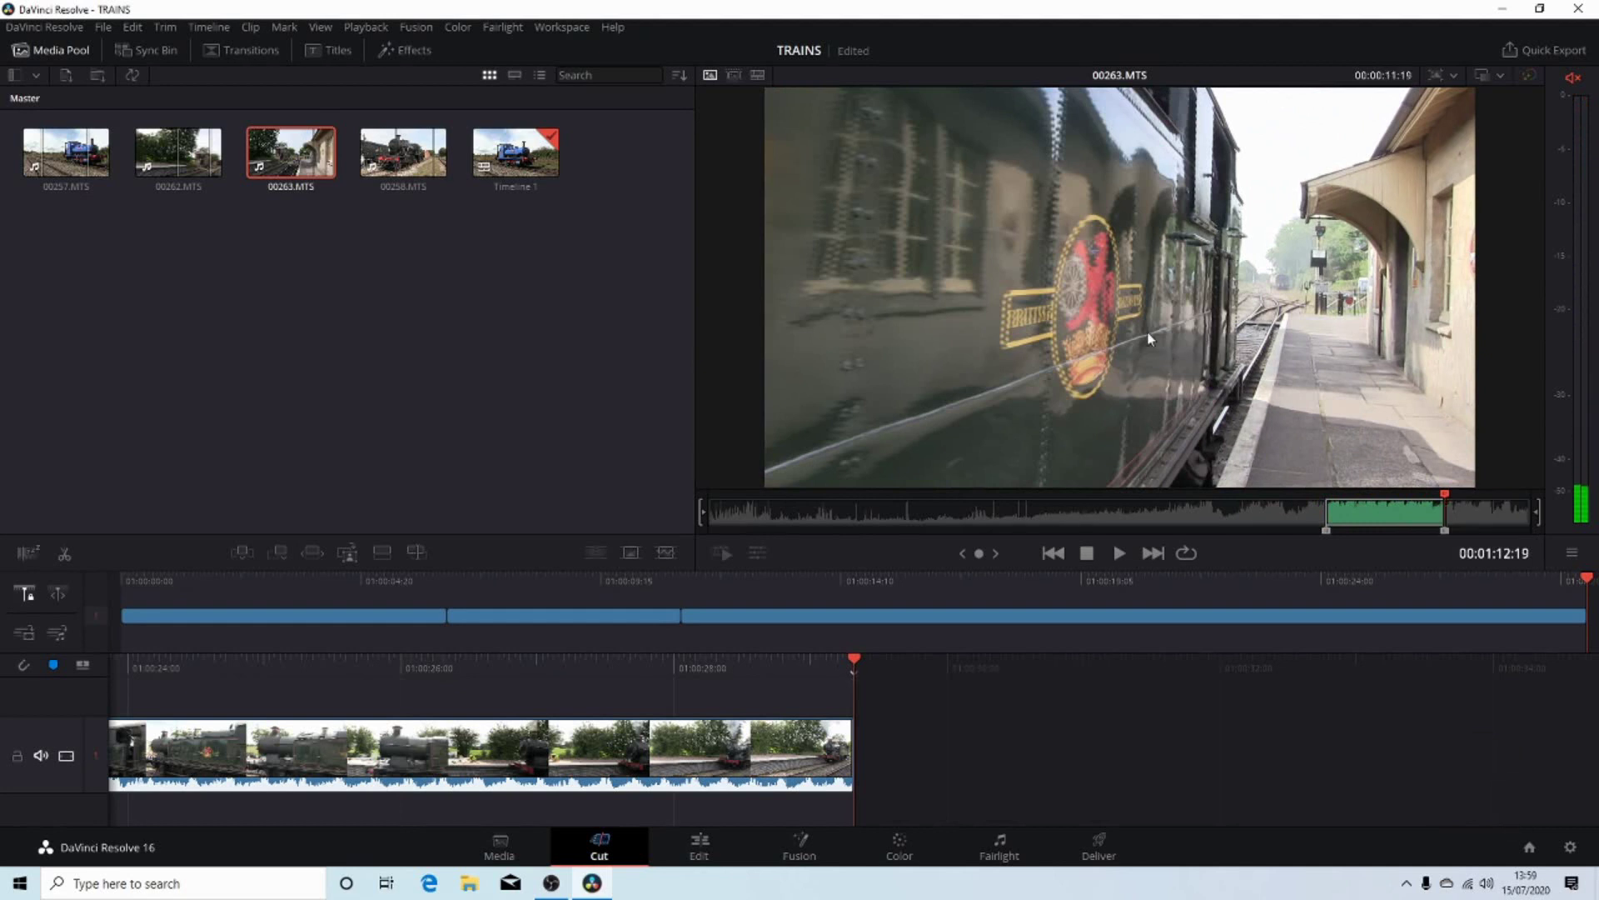
pyautogui.moveTo(1478, 405); pyautogui.dragTo(1189, 740)
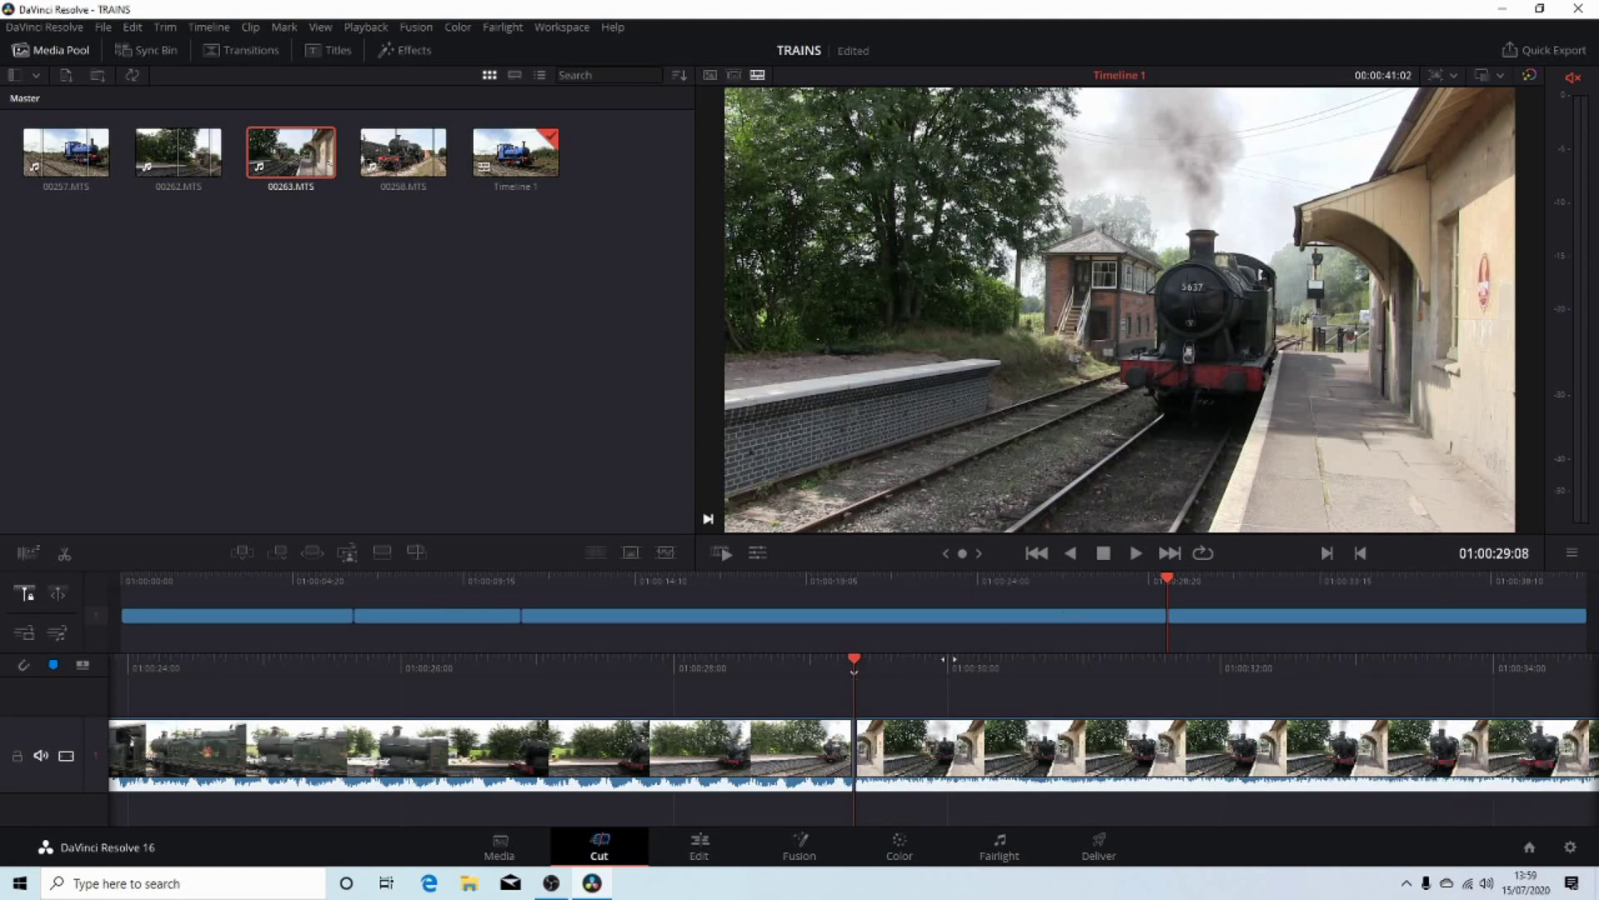
# Step: Return the playhead to 01:00:00:00 and play Timeline 1 through clips 00257 and 00258
pyautogui.scroll(-17, 966, 721)
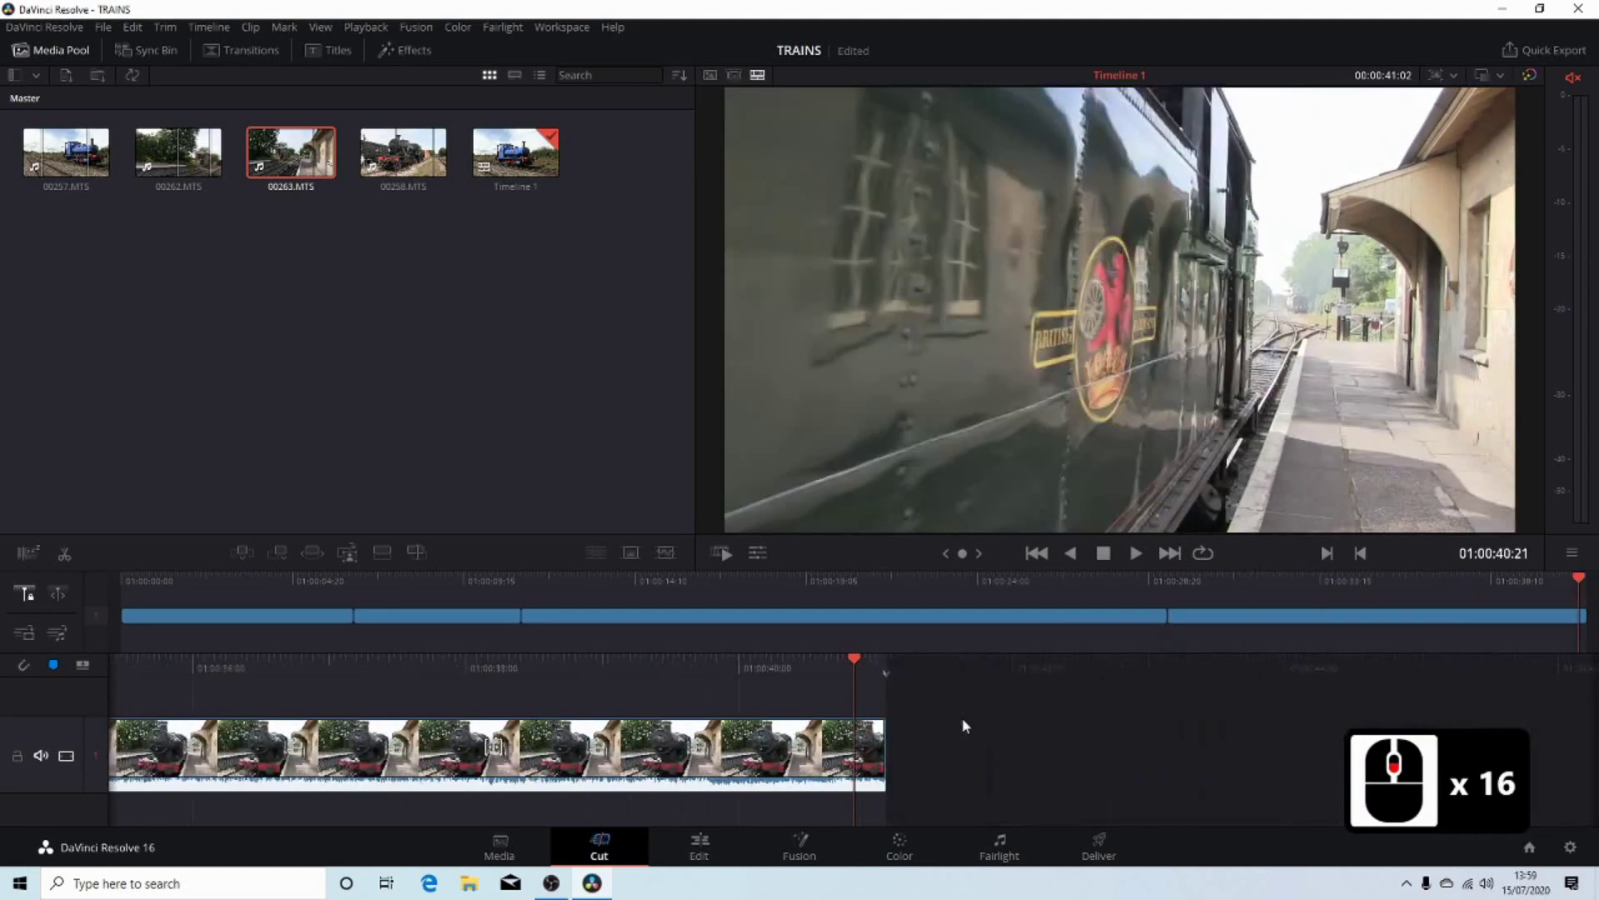
pyautogui.scroll(5, 963, 725)
pyautogui.scroll(14, 964, 725)
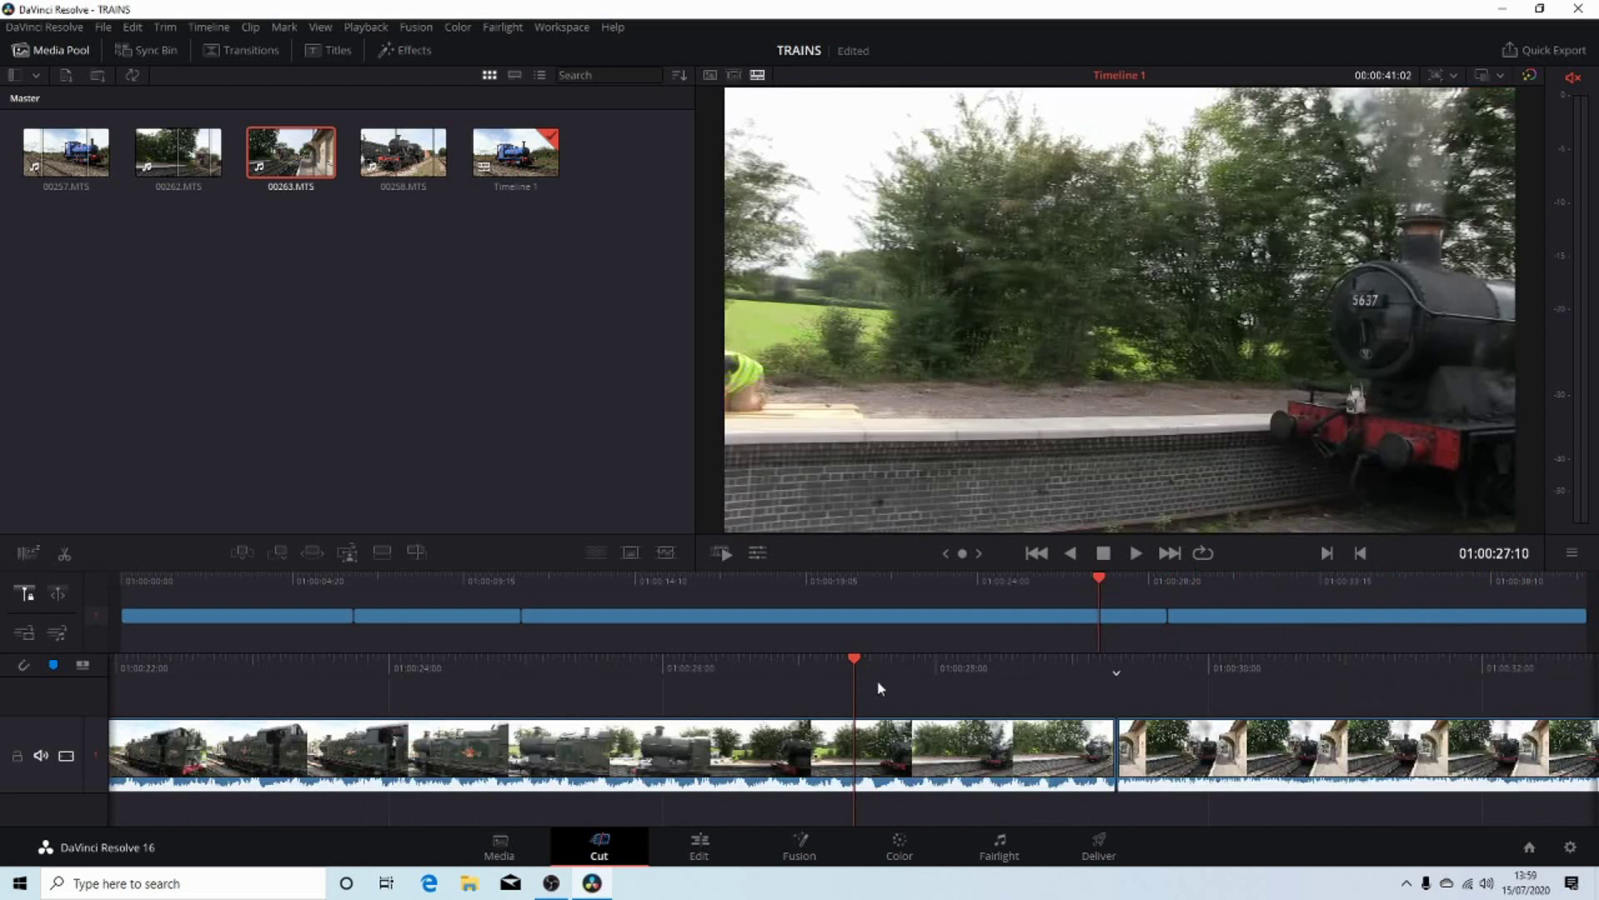
pyautogui.moveTo(1100, 575); pyautogui.dragTo(287, 625)
pyautogui.scroll(10, 711, 728)
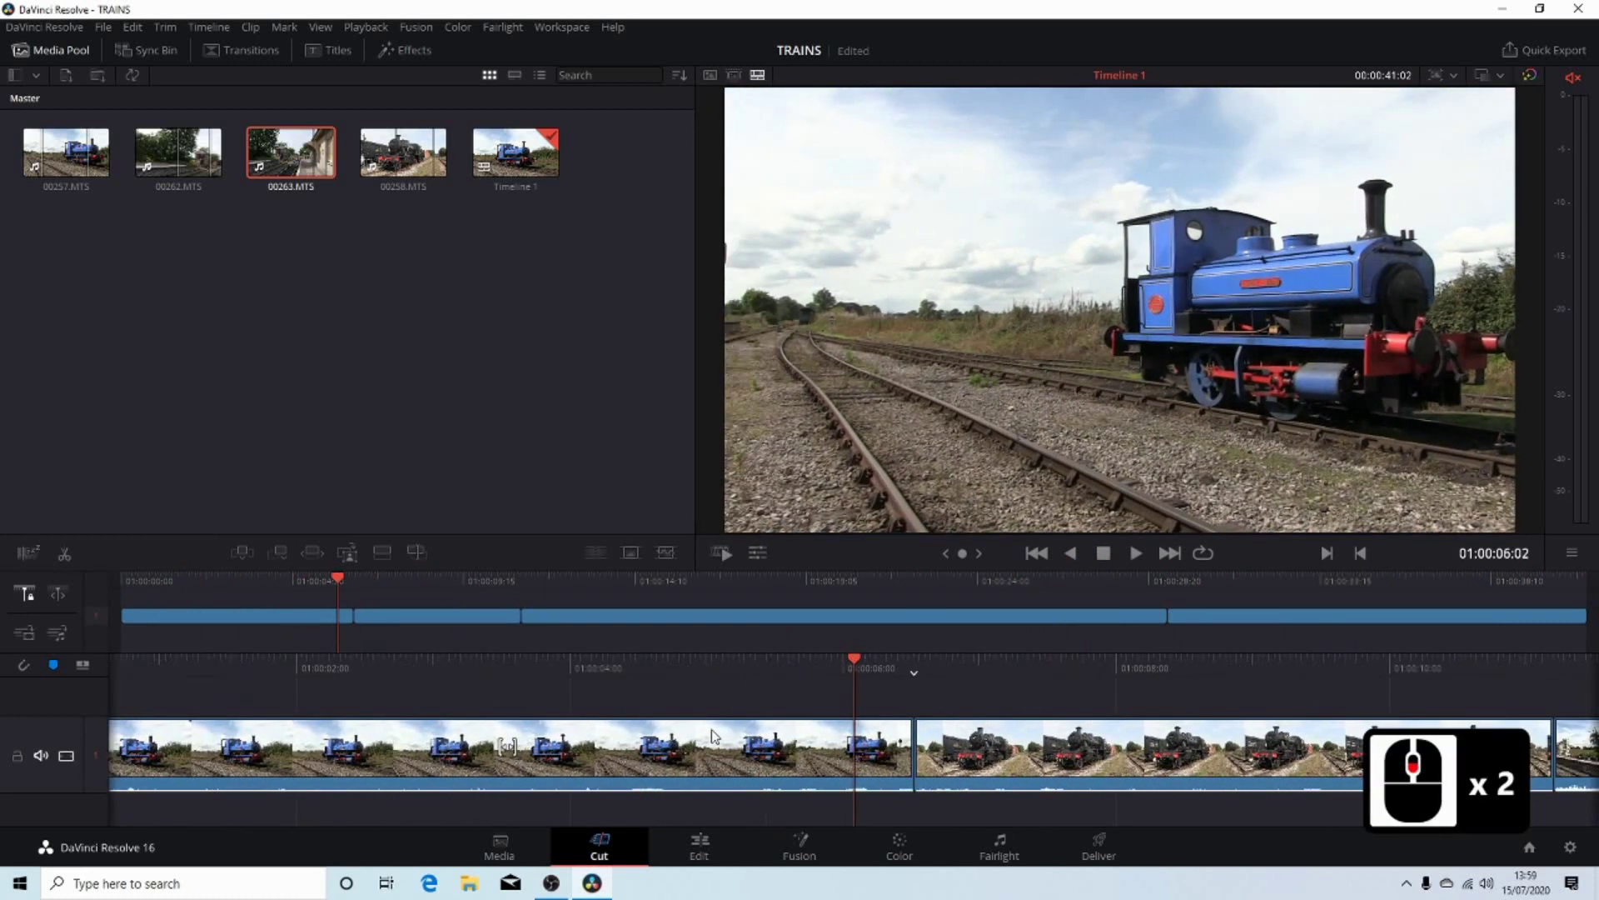
pyautogui.scroll(1, 711, 737)
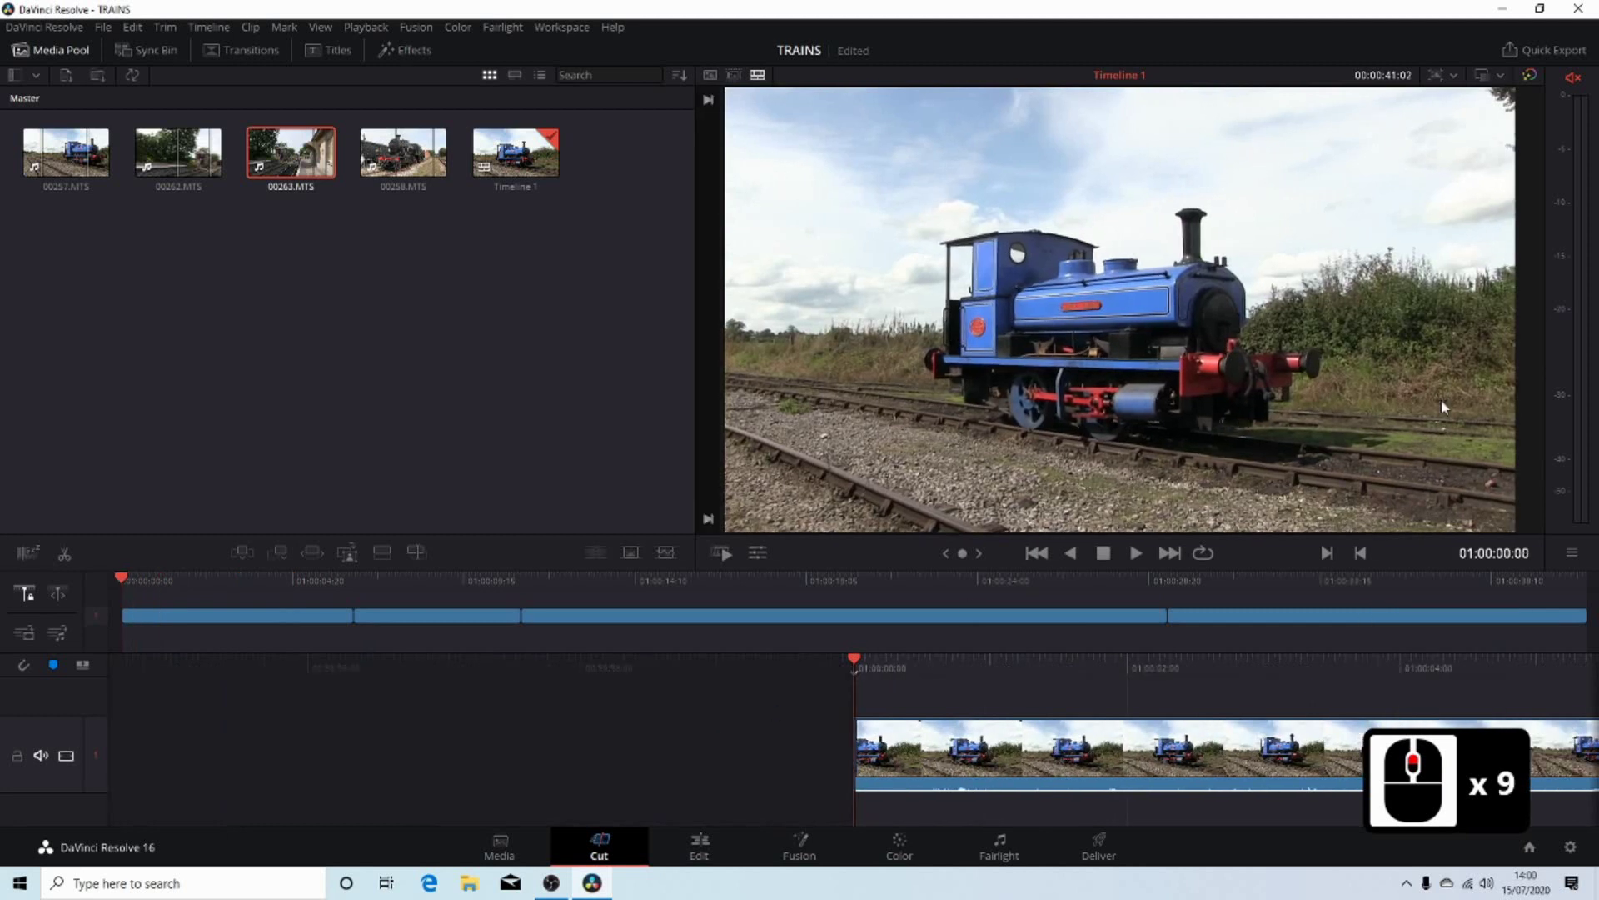
pyautogui.click(1135, 555)
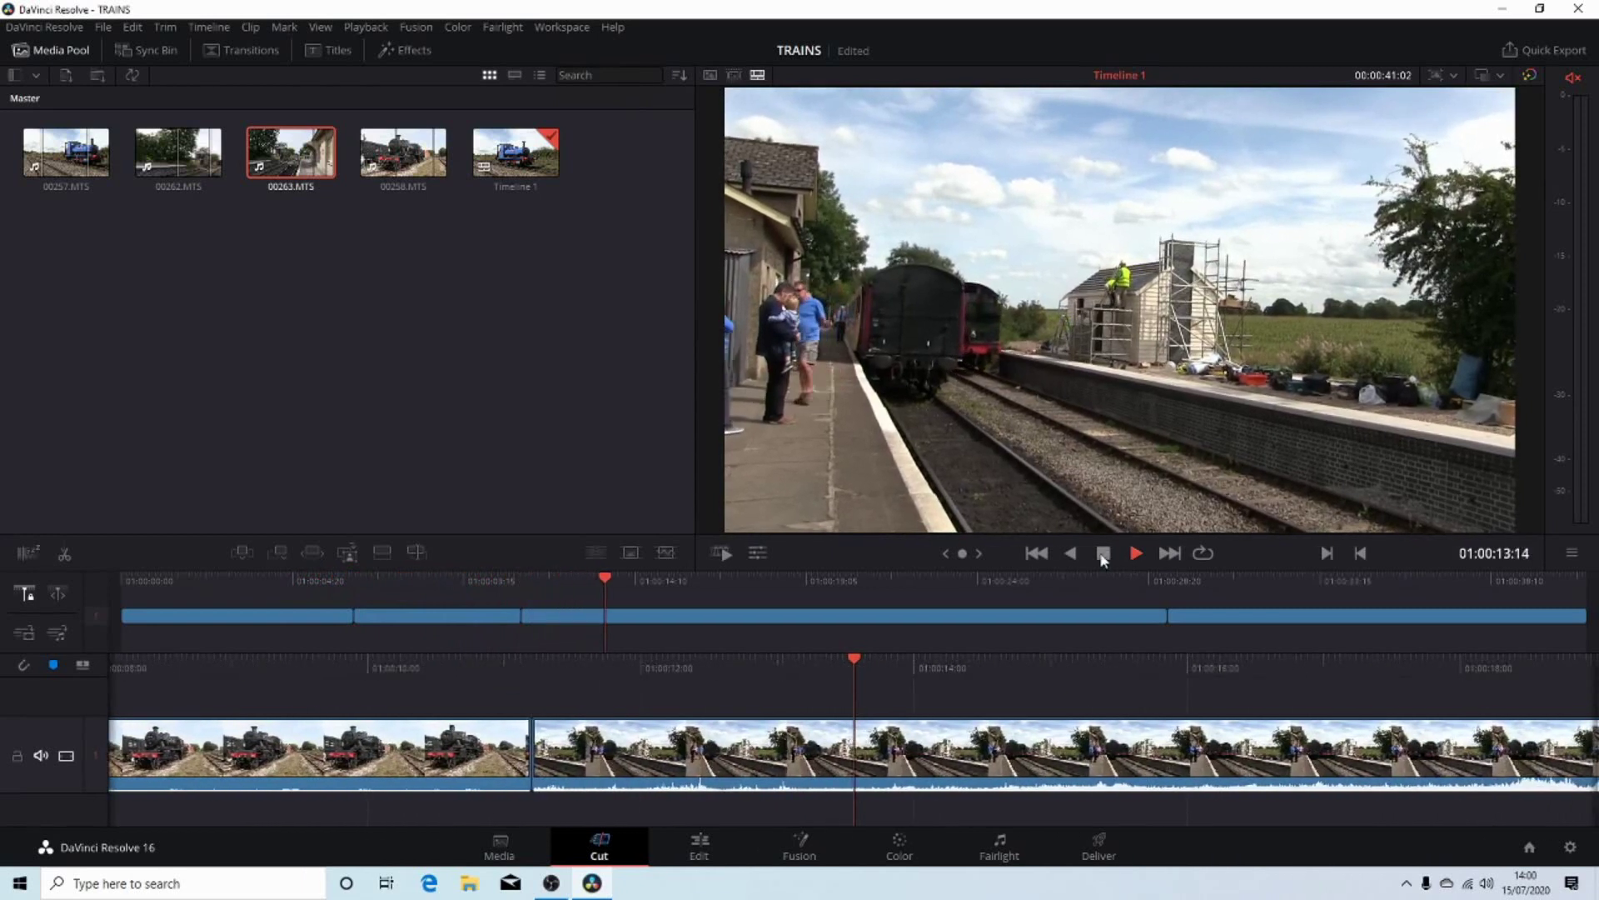
# Step: Stop playback and shift the edit point between the locomotive and platform clips
pyautogui.click(1102, 554)
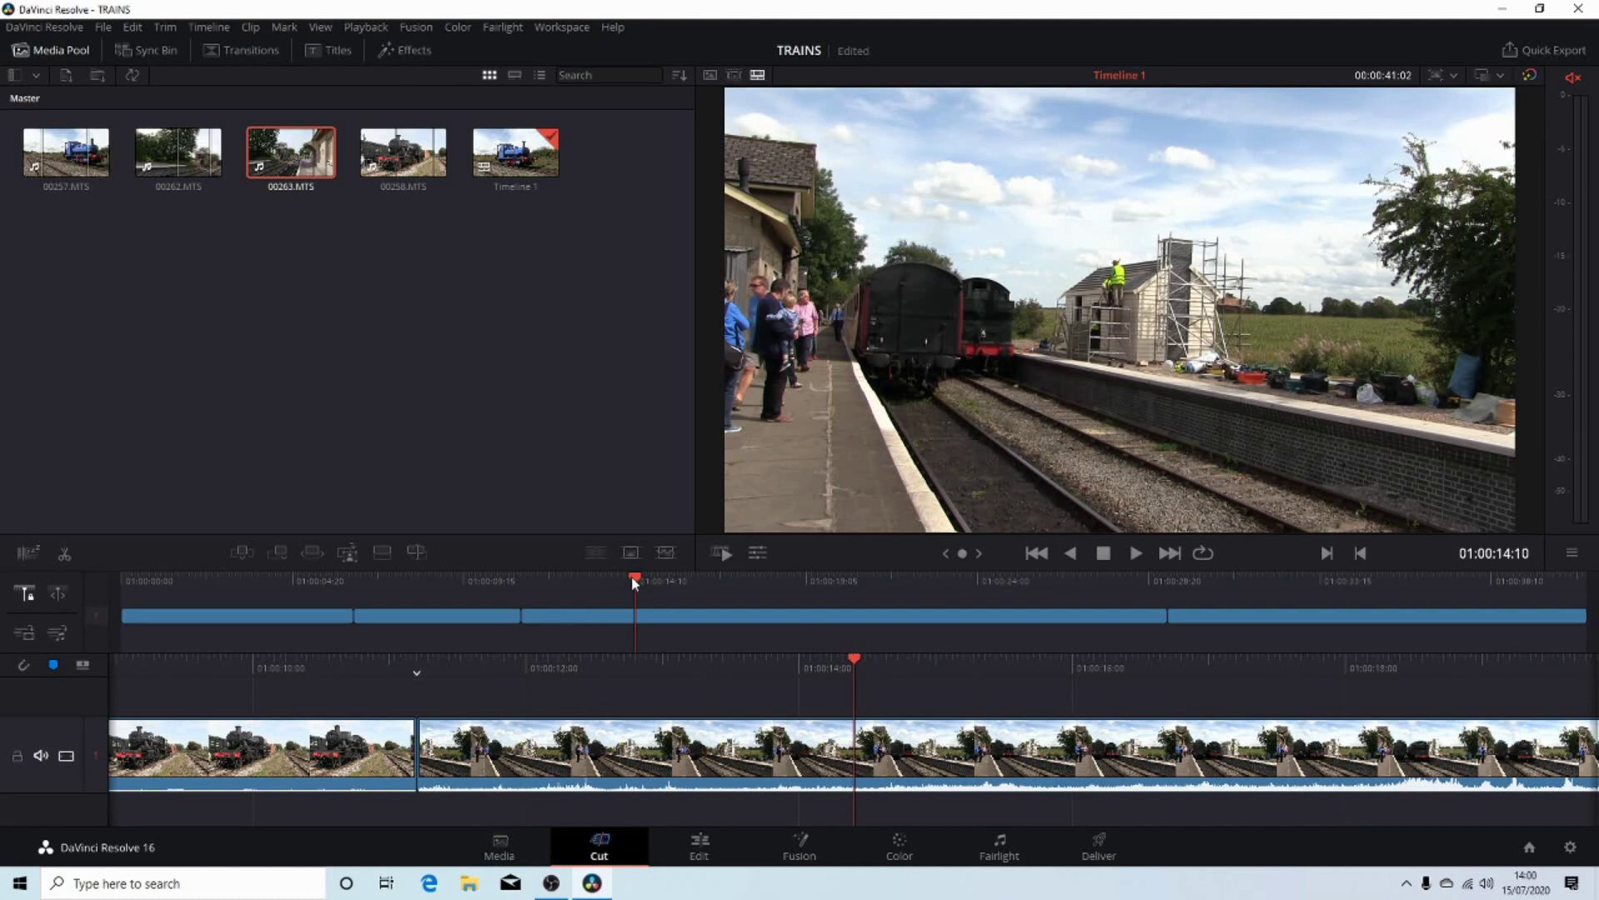
pyautogui.moveTo(635, 581); pyautogui.dragTo(522, 634)
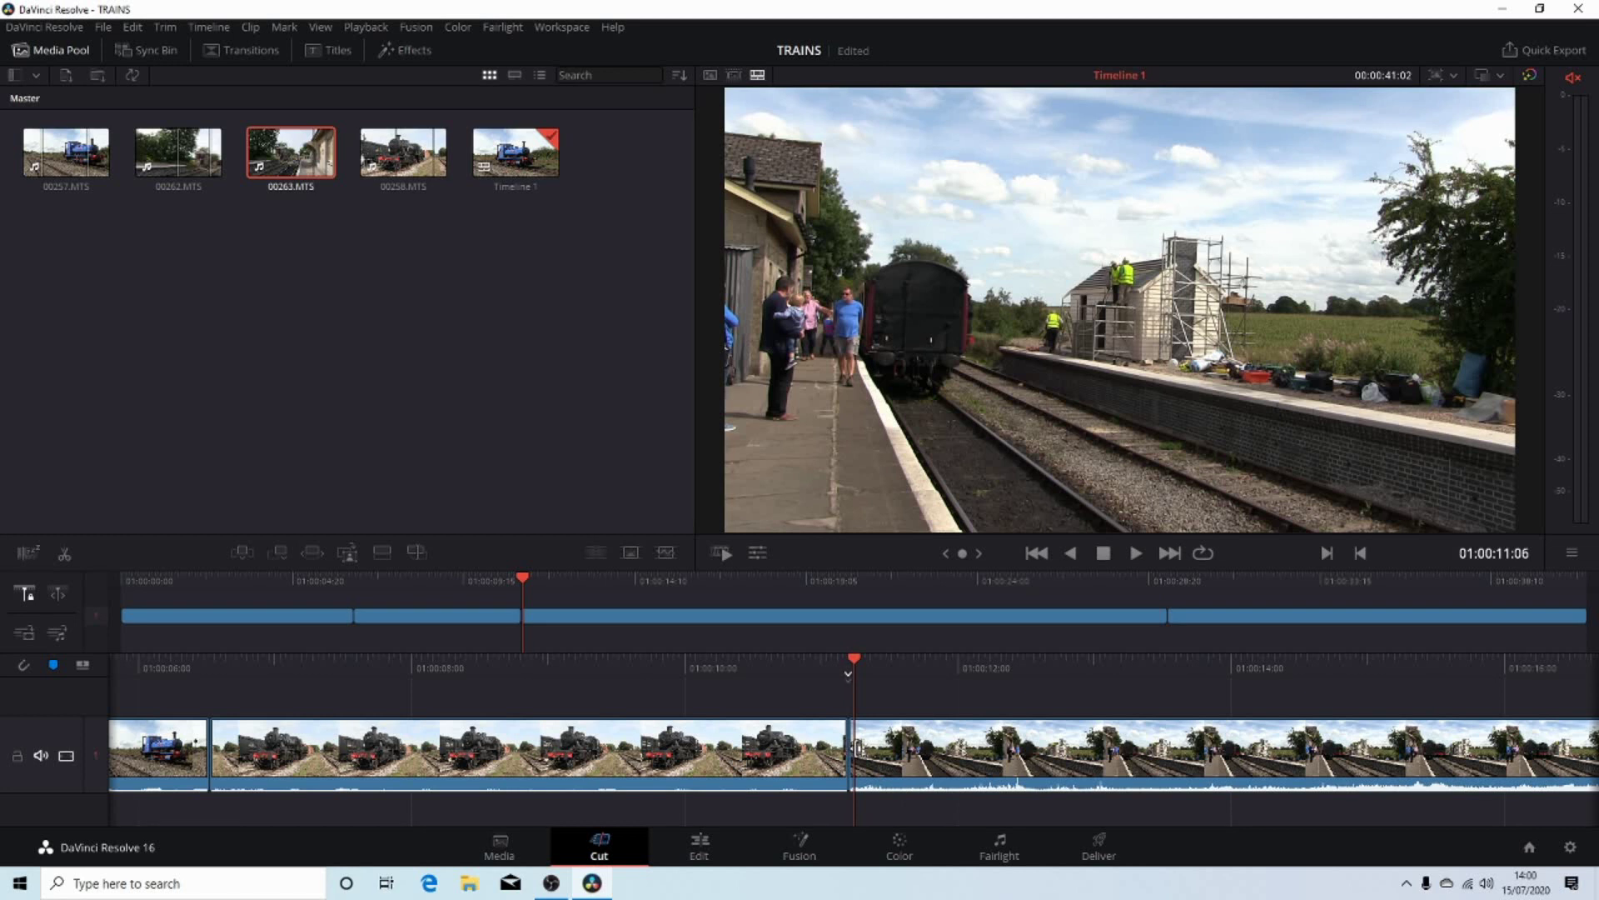
pyautogui.moveTo(858, 747); pyautogui.dragTo(877, 751)
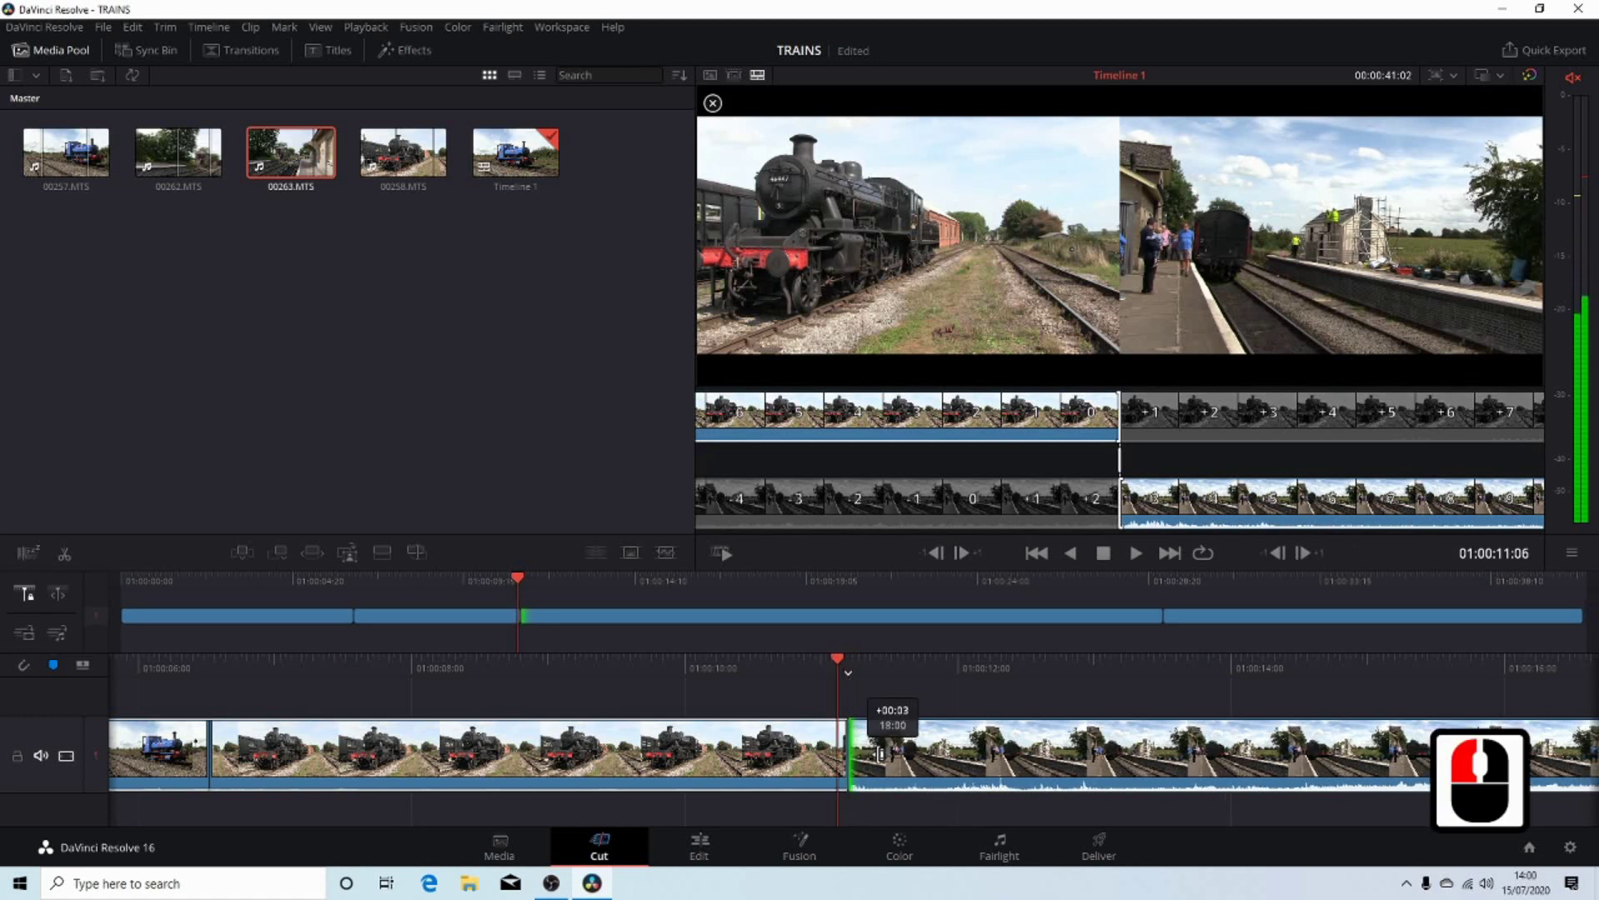
pyautogui.click(881, 625)
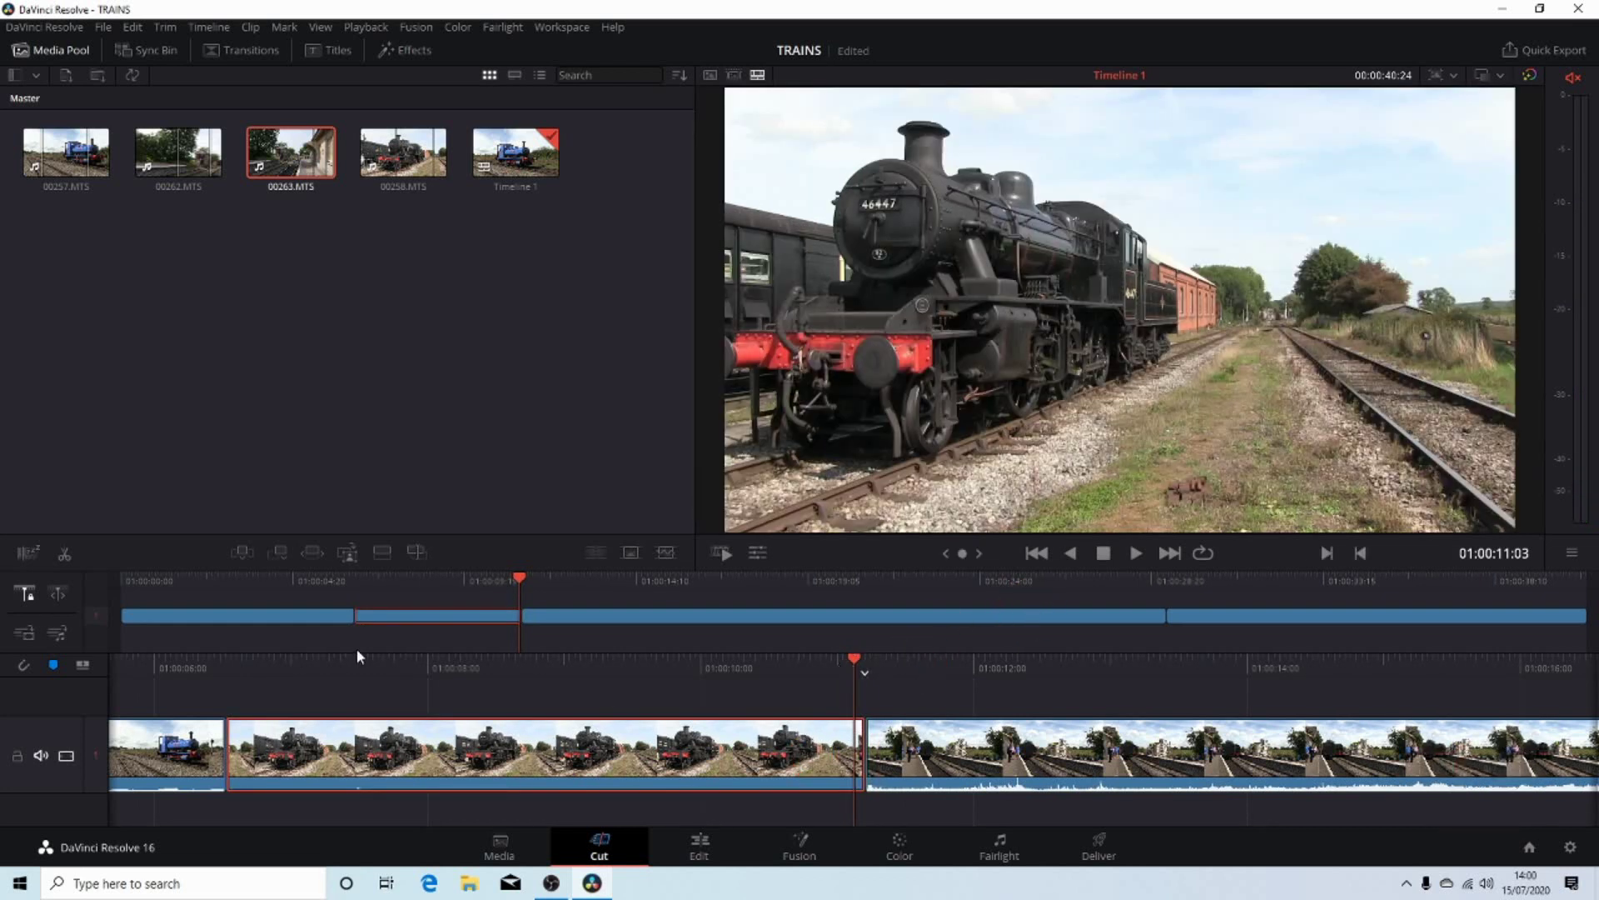
# Step: Trim the end of locomotive clip 00258 back slightly, leaving the timeline at 40:26
pyautogui.moveTo(515, 577); pyautogui.dragTo(546, 600)
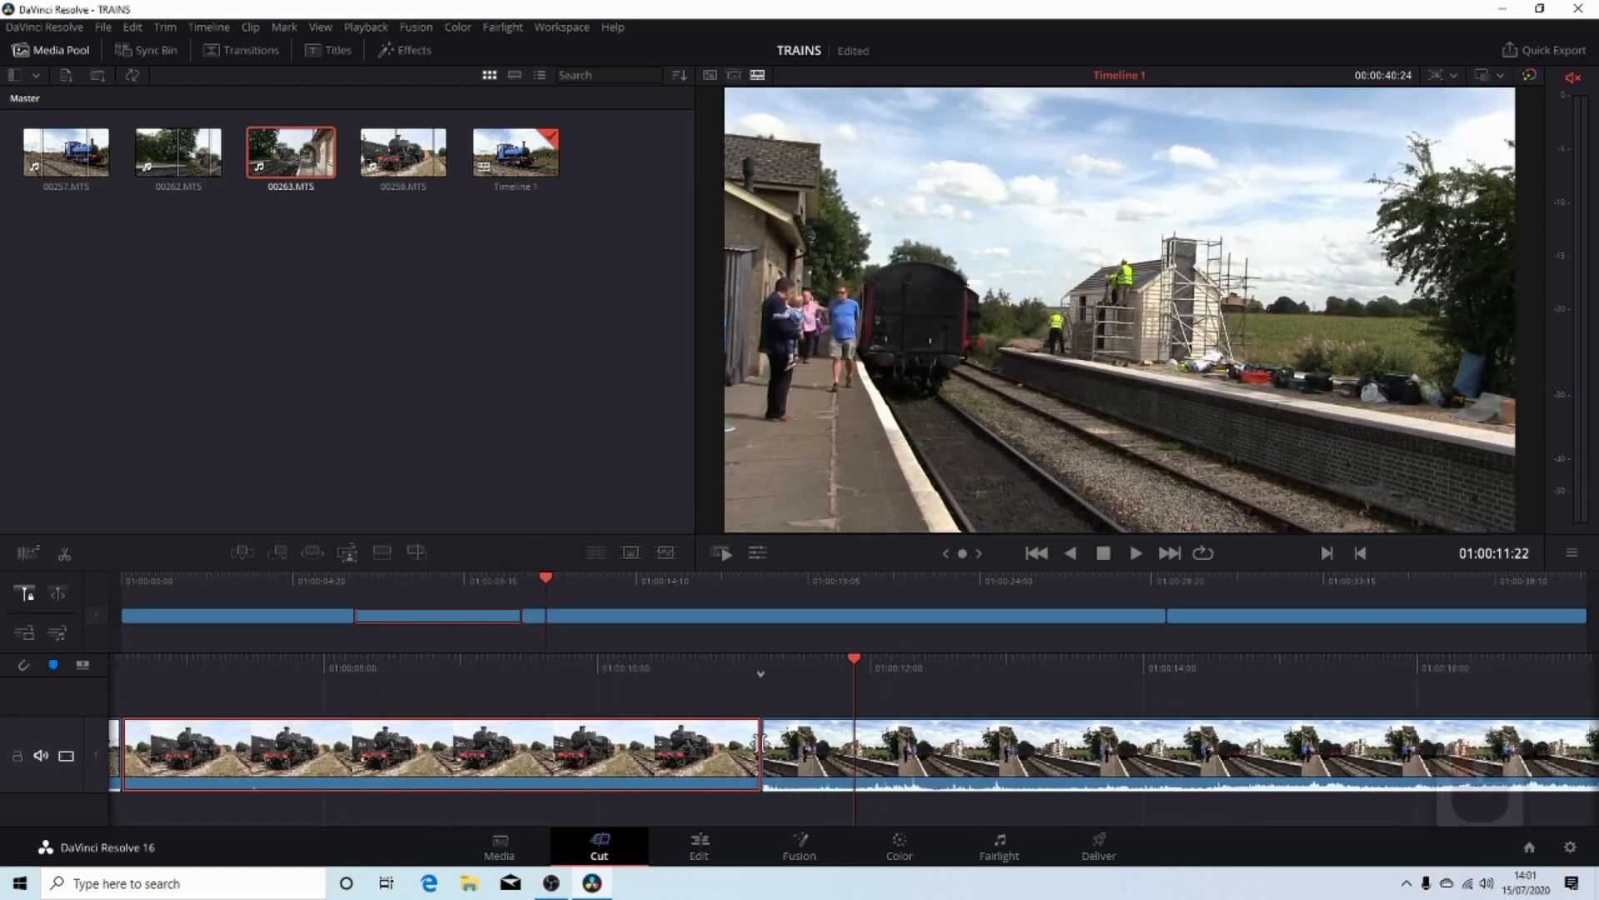
pyautogui.moveTo(749, 746); pyautogui.dragTo(726, 746)
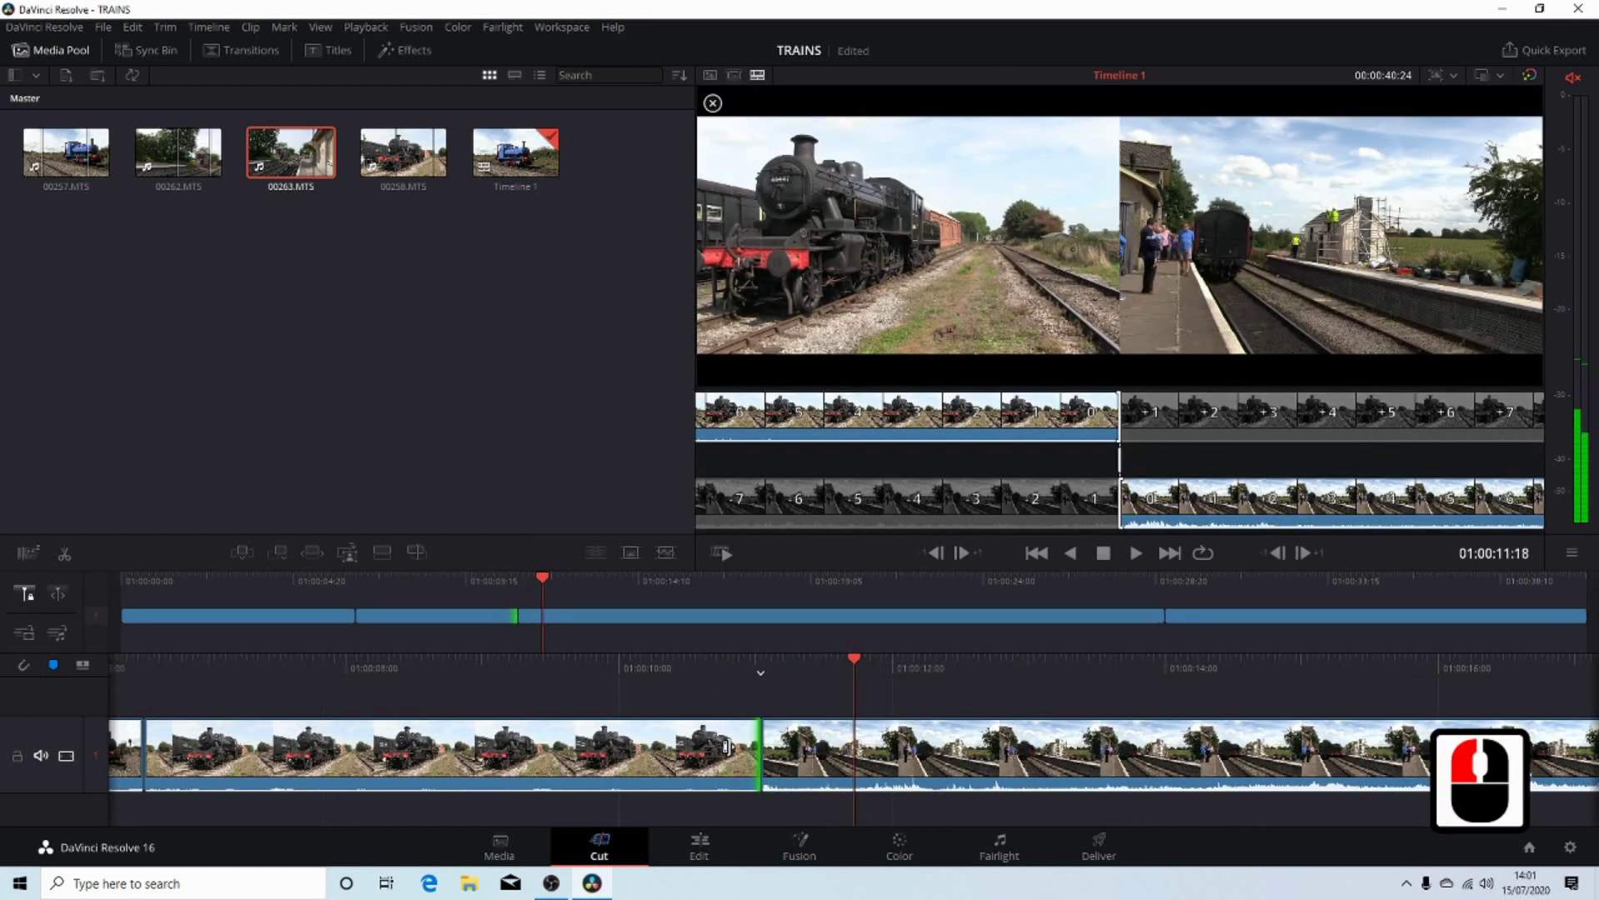
pyautogui.click(568, 770)
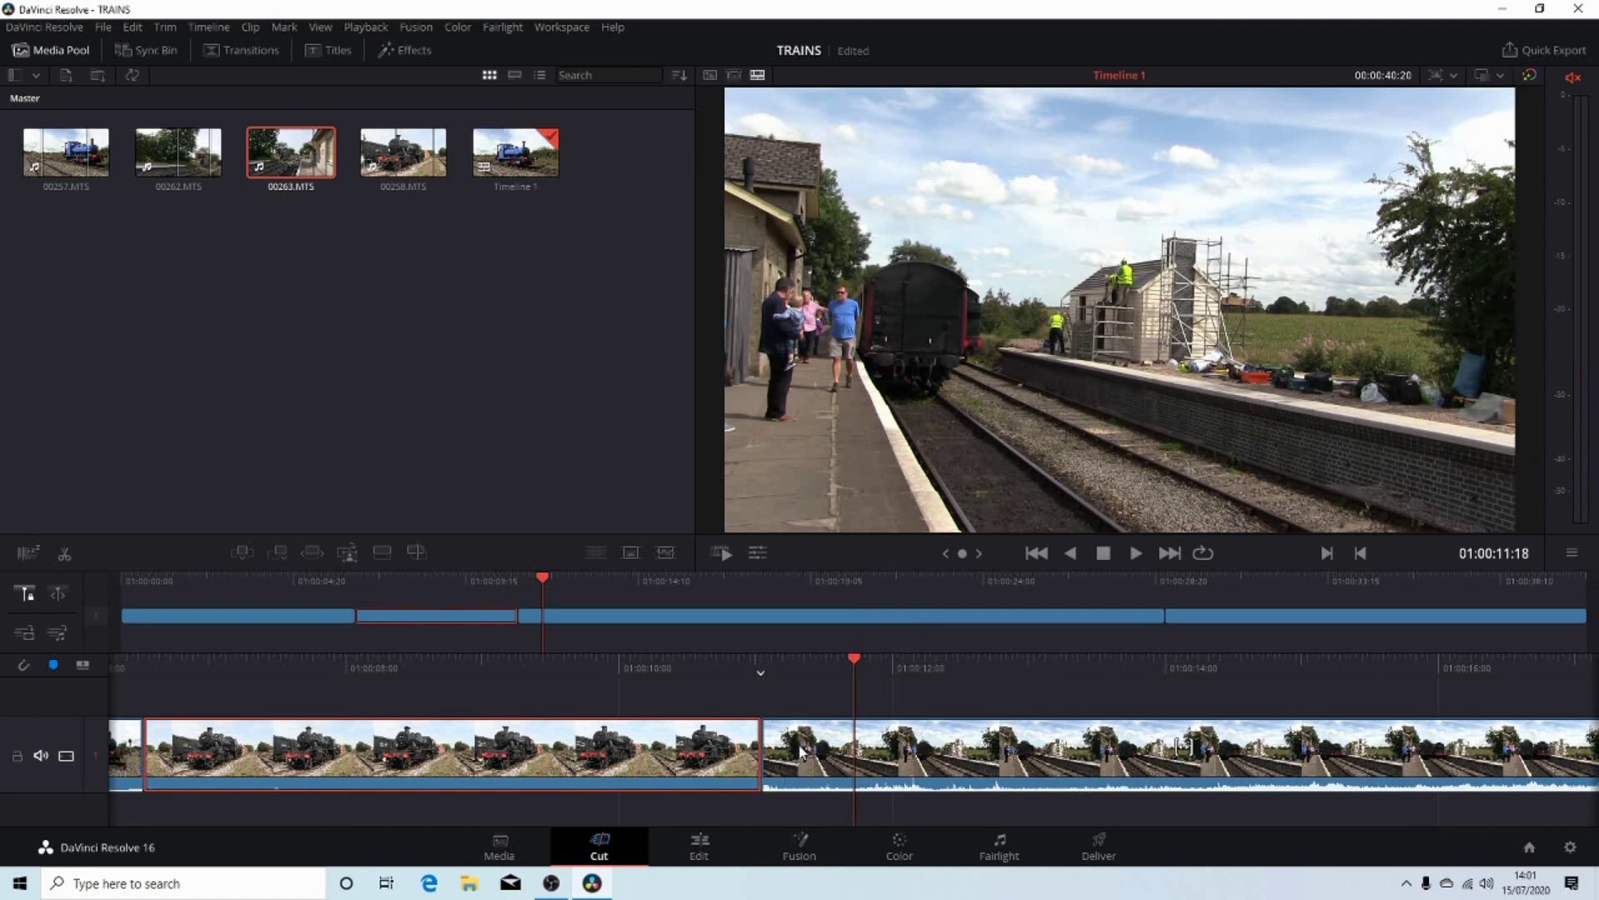
pyautogui.click(742, 643)
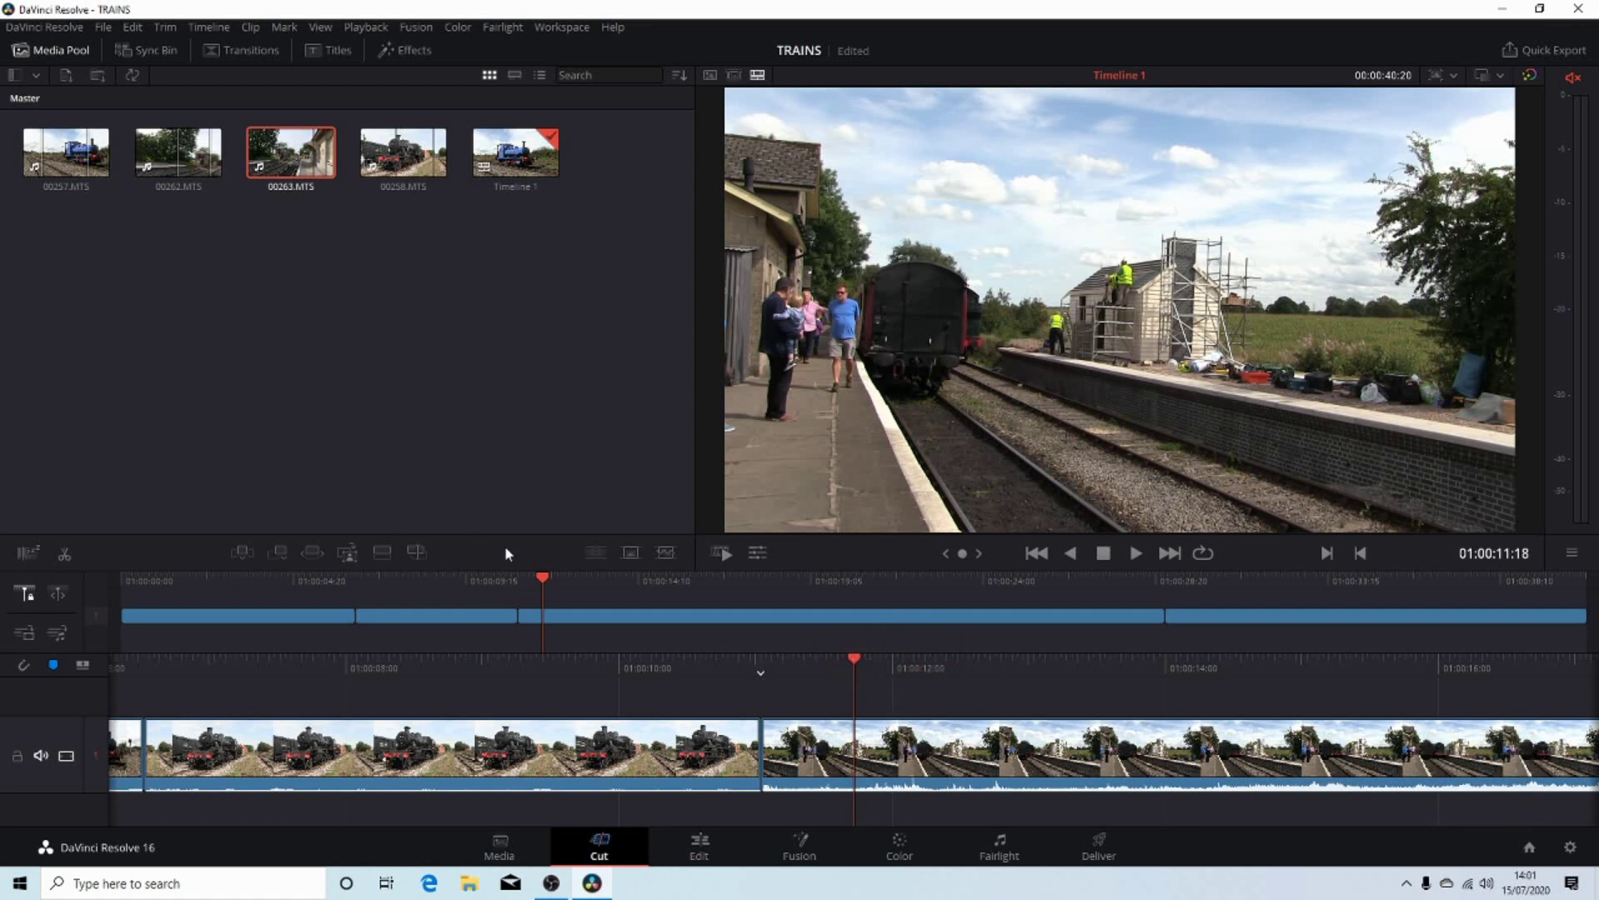
pyautogui.moveTo(541, 581); pyautogui.dragTo(553, 615)
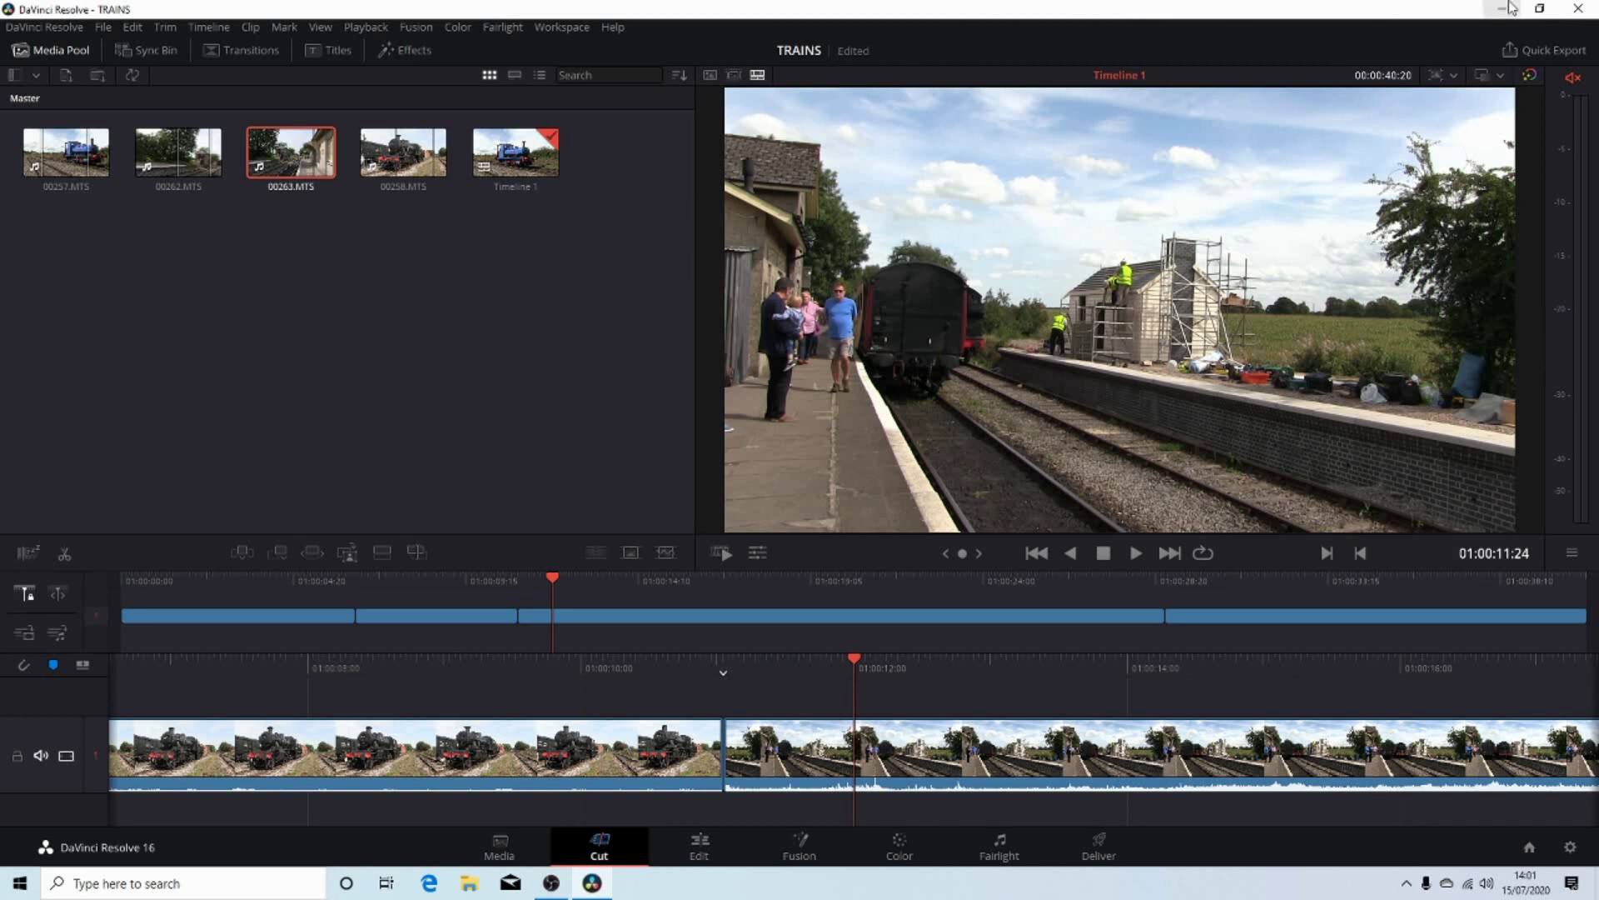
# Step: Start an H.264 Quick Export of the timeline to reach the save-location dialog
pyautogui.click(1565, 55)
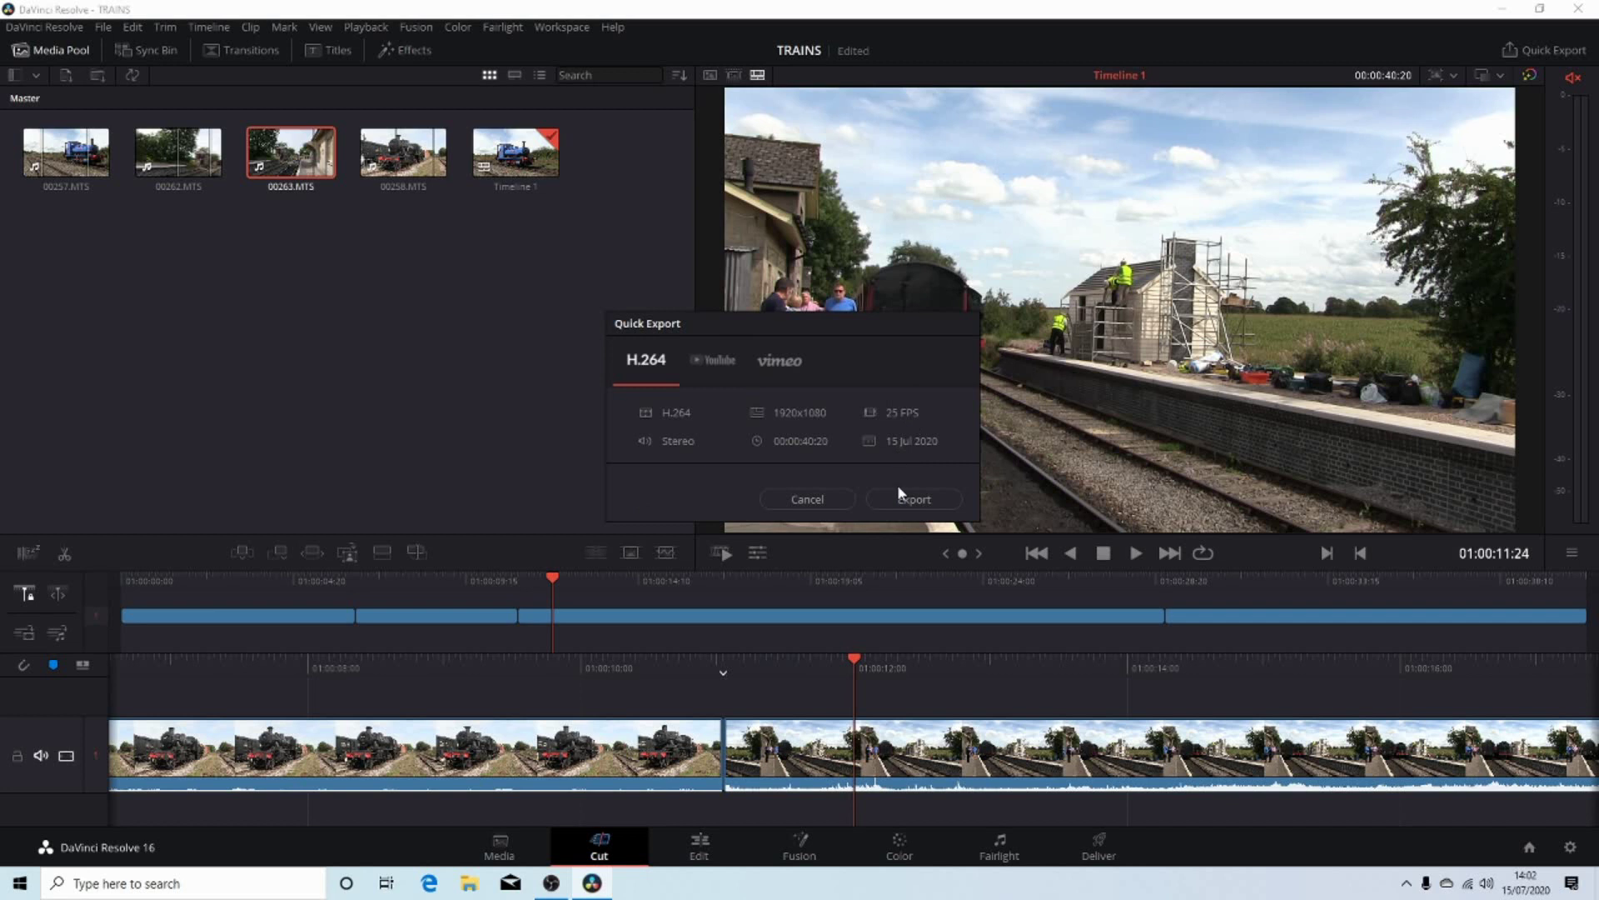
pyautogui.click(923, 501)
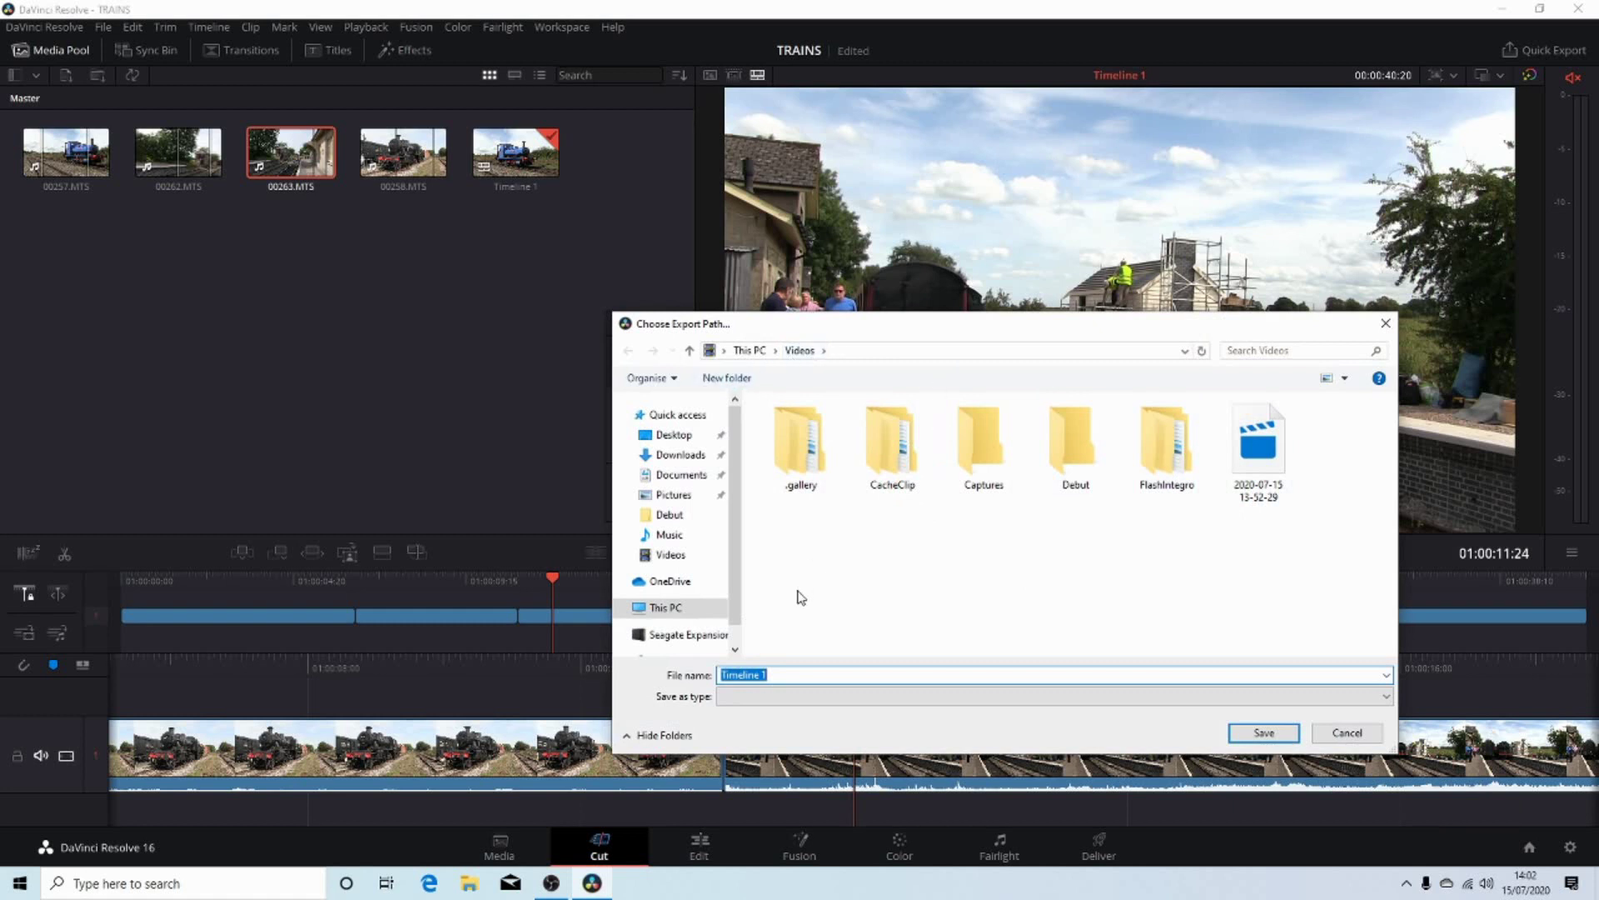
# Step: Name the export 'trains' in the Videos folder and save it to render the H.264 file
pyautogui.click(704, 677)
pyautogui.press('capslock')
pyautogui.write('traij')
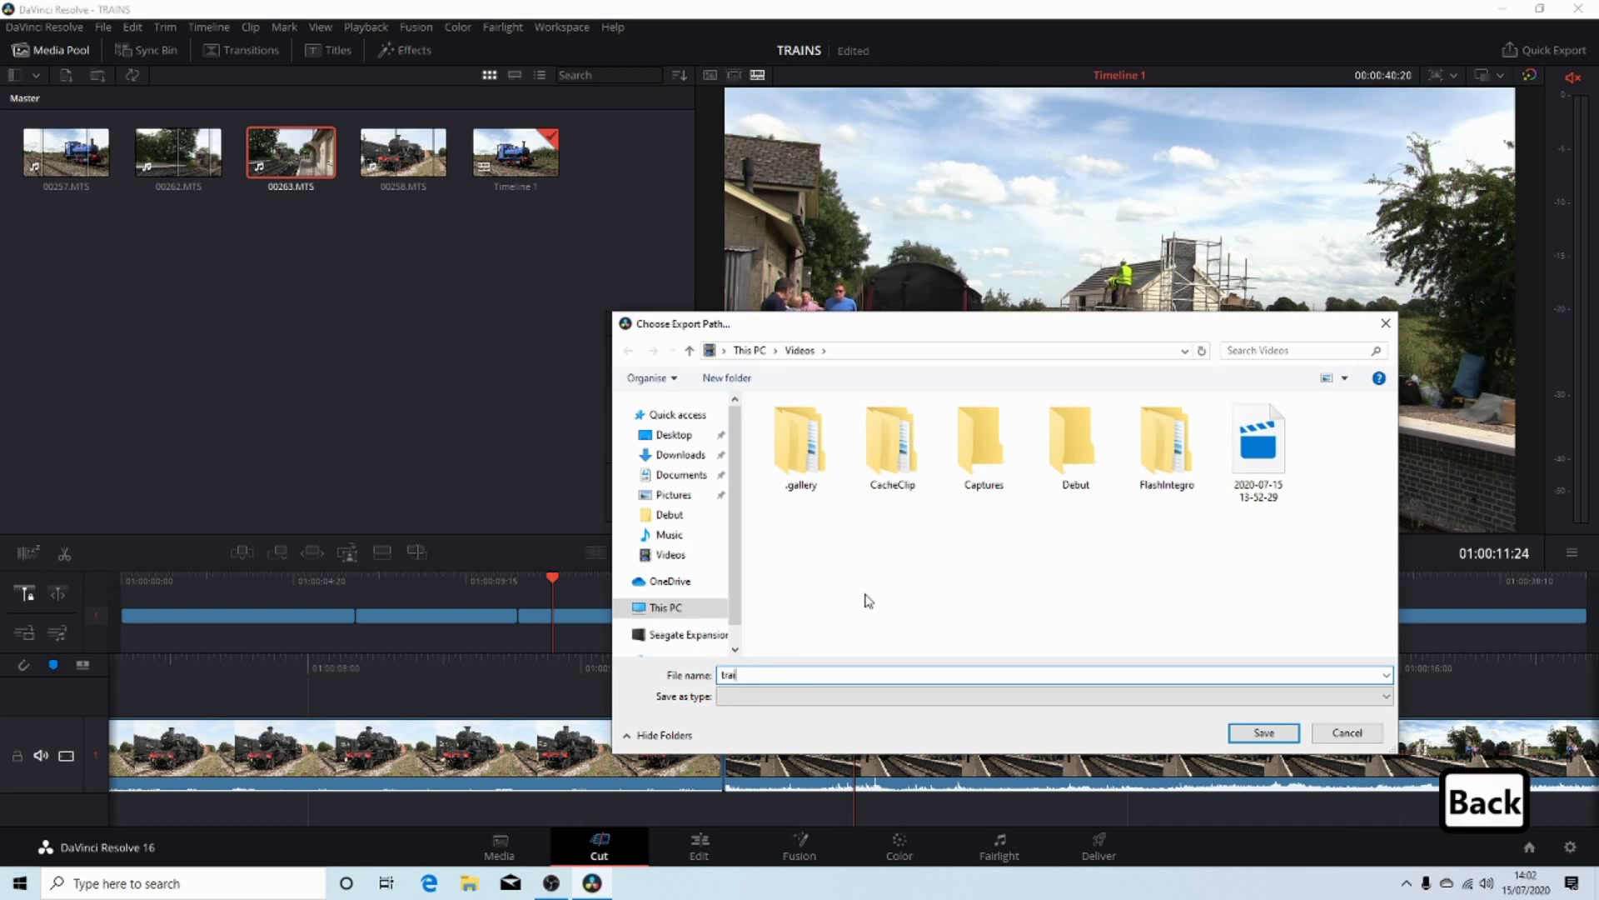
pyautogui.write('ns')
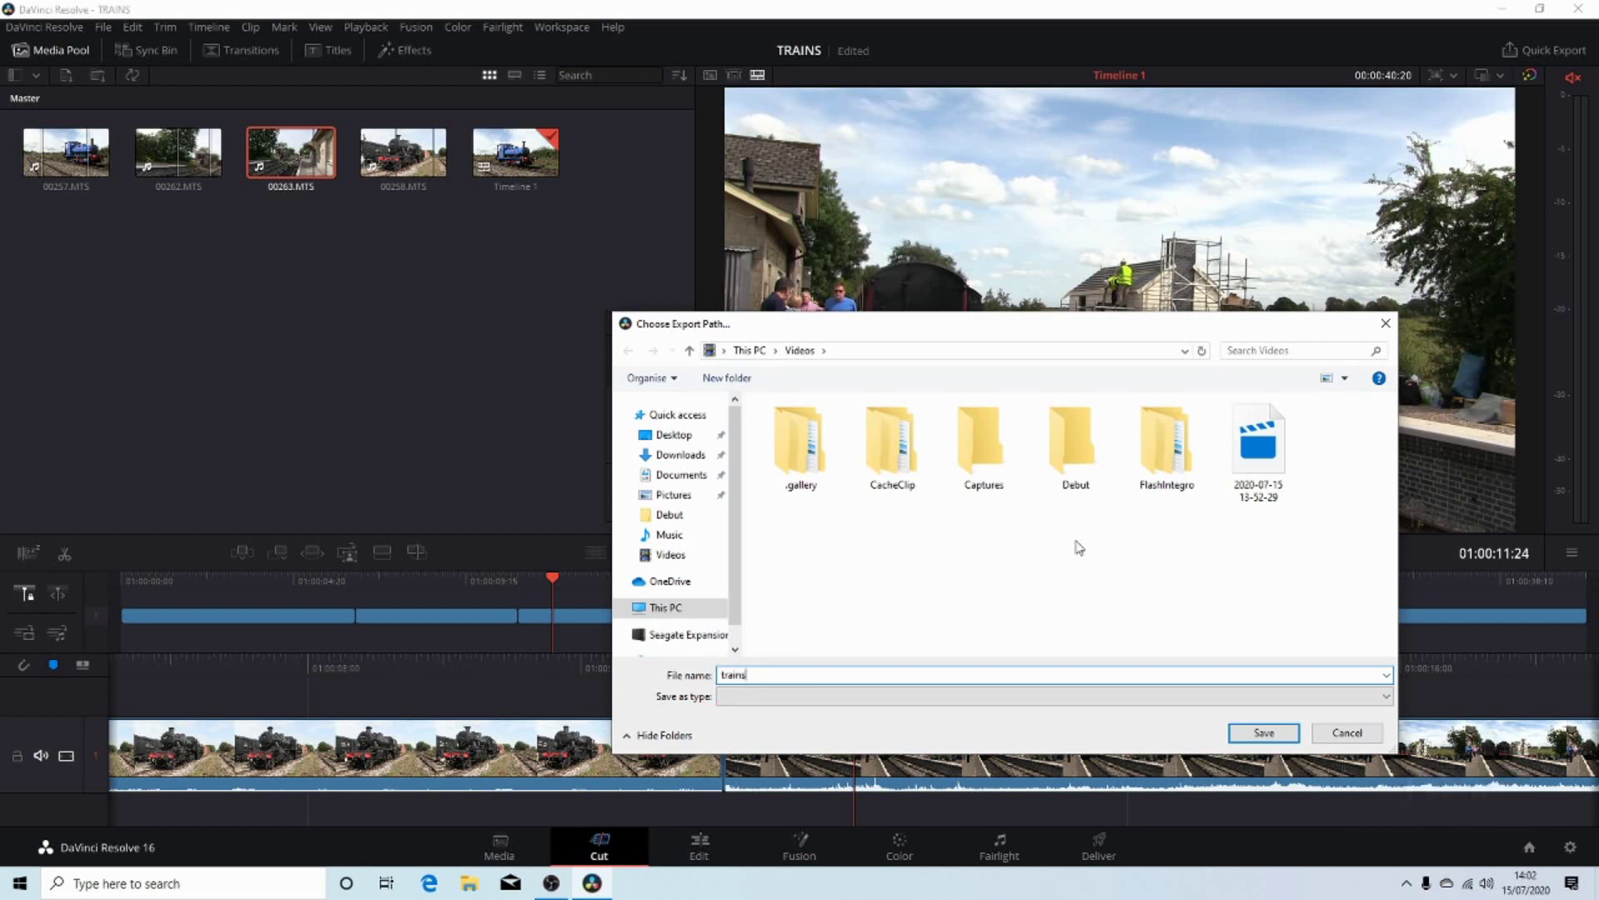
pyautogui.click(1263, 736)
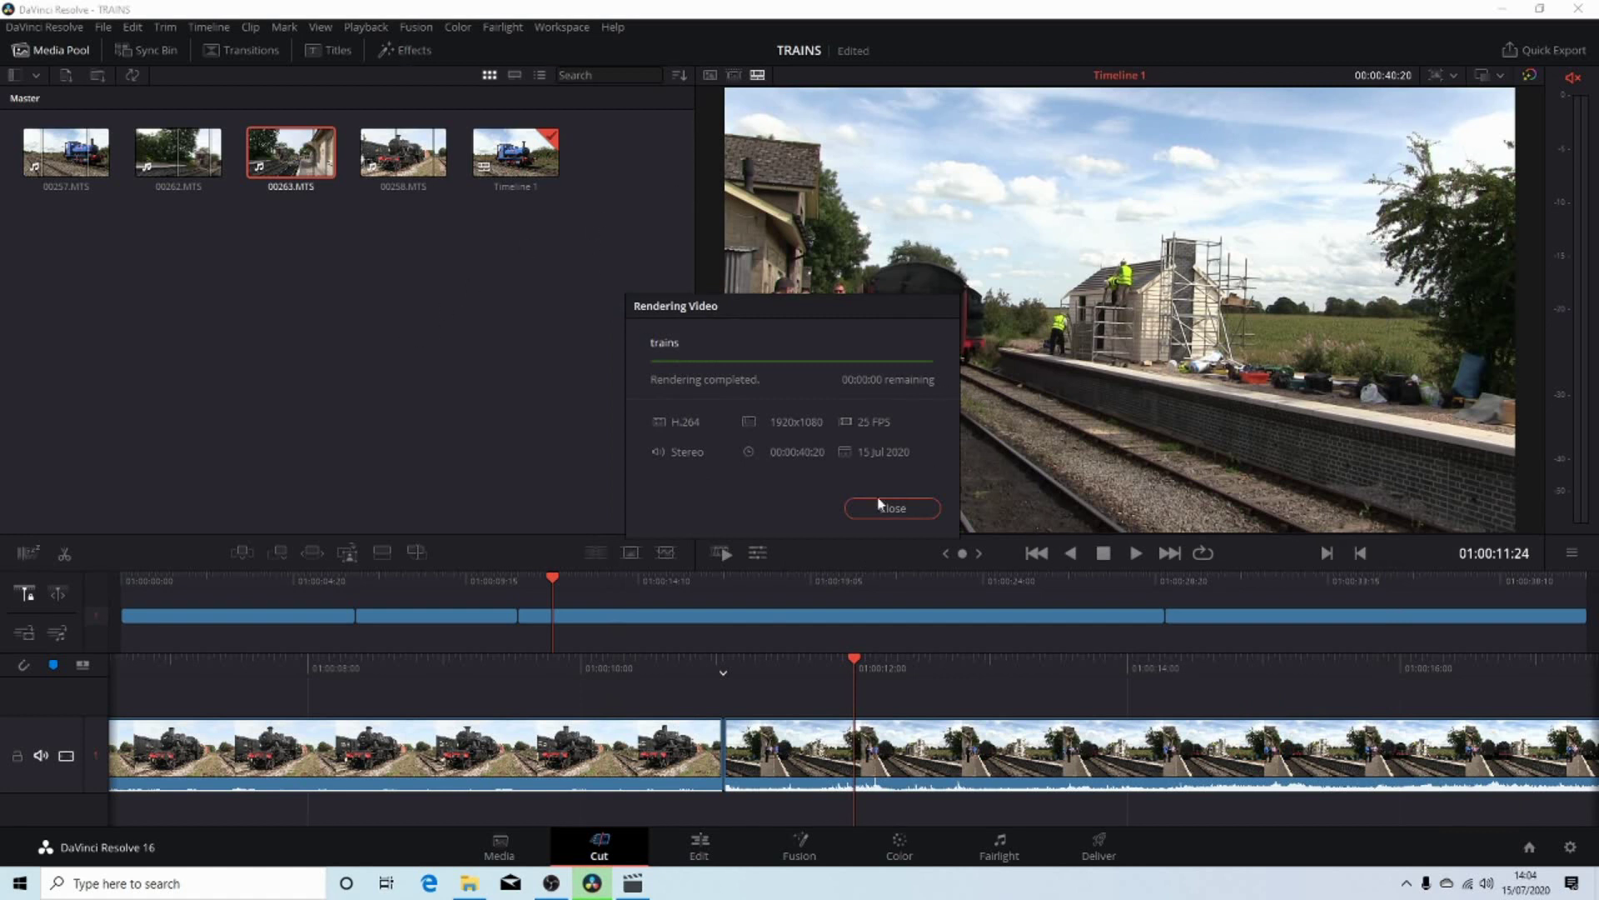
# Step: Close the completed Rendering Video report and bring up the File menu
pyautogui.click(894, 508)
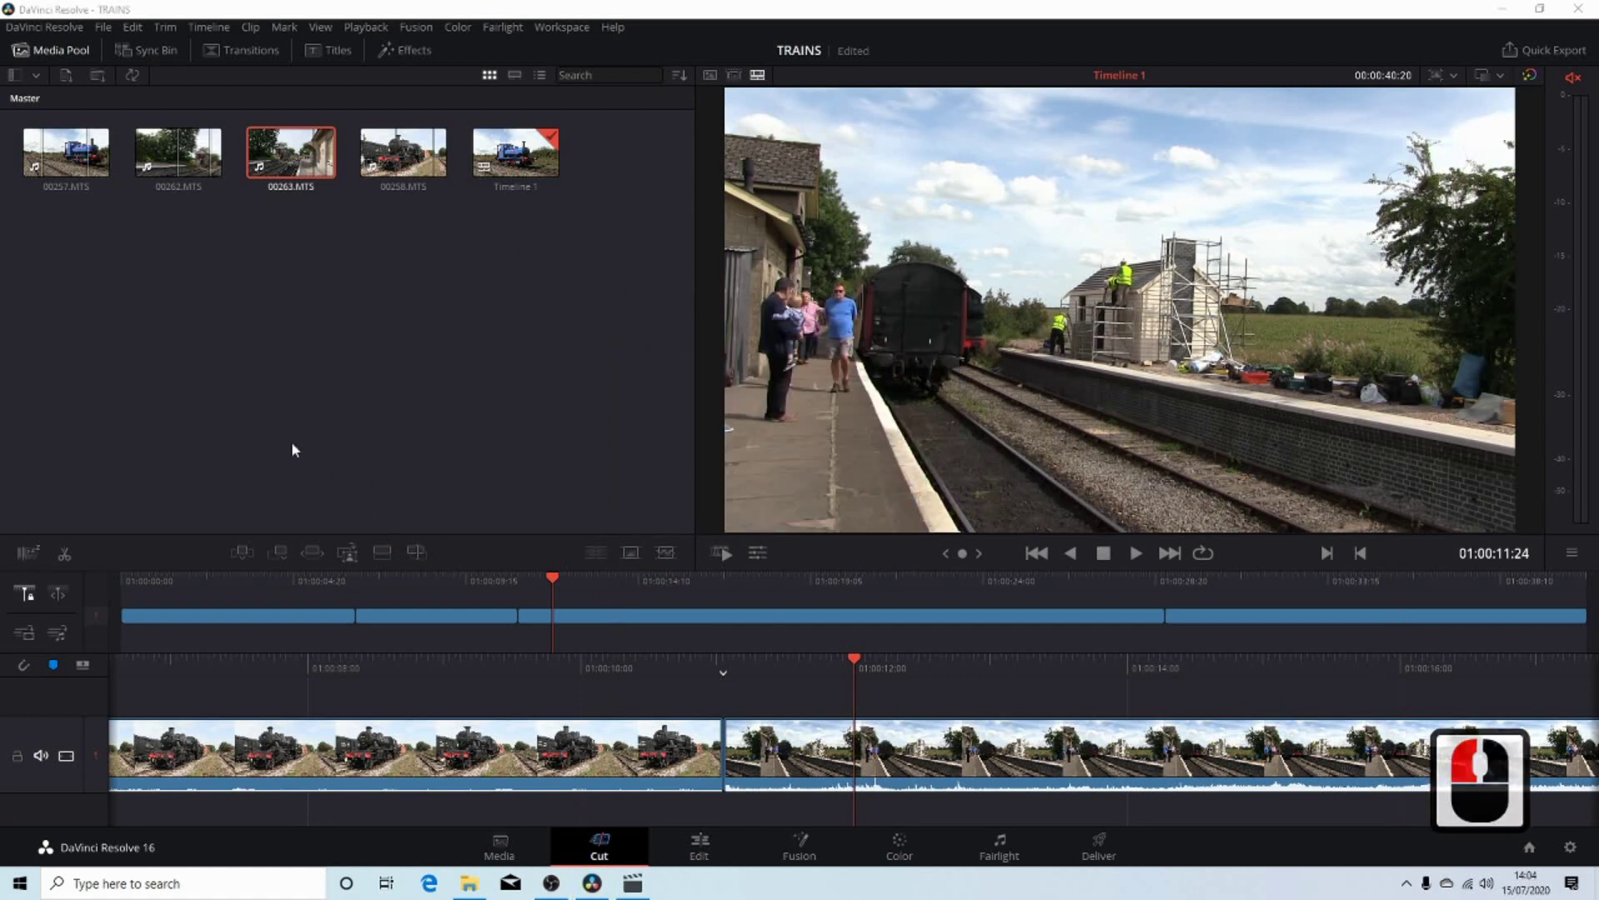
pyautogui.click(107, 28)
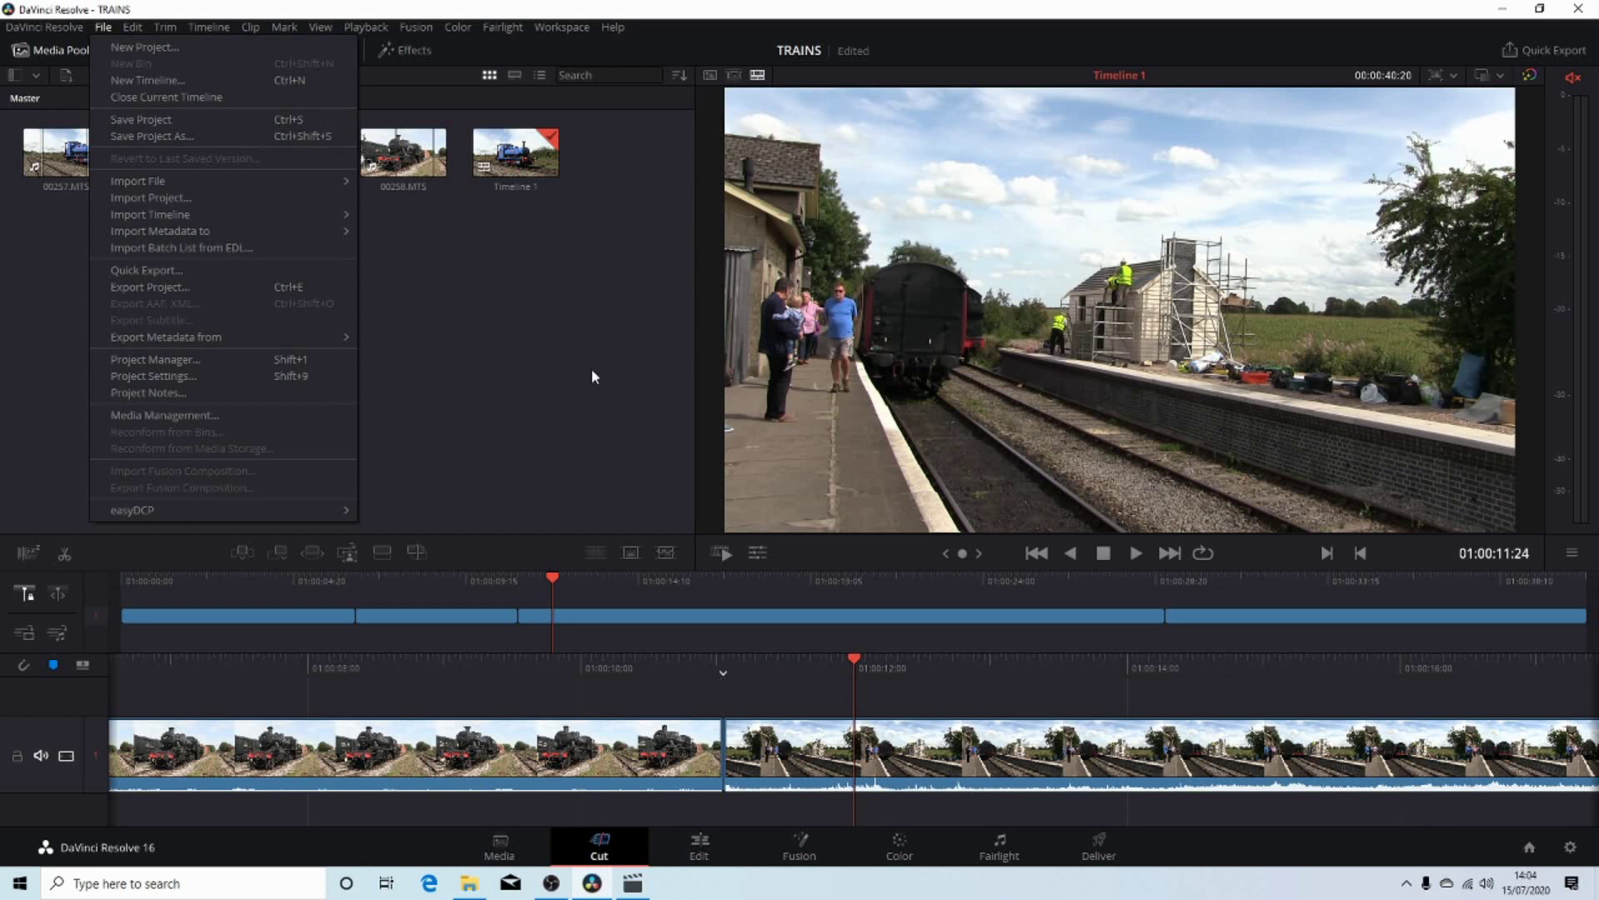
# Step: Play the rendered 'trains' video in Films & TV, starting on the blue locomotive
pyautogui.click(635, 891)
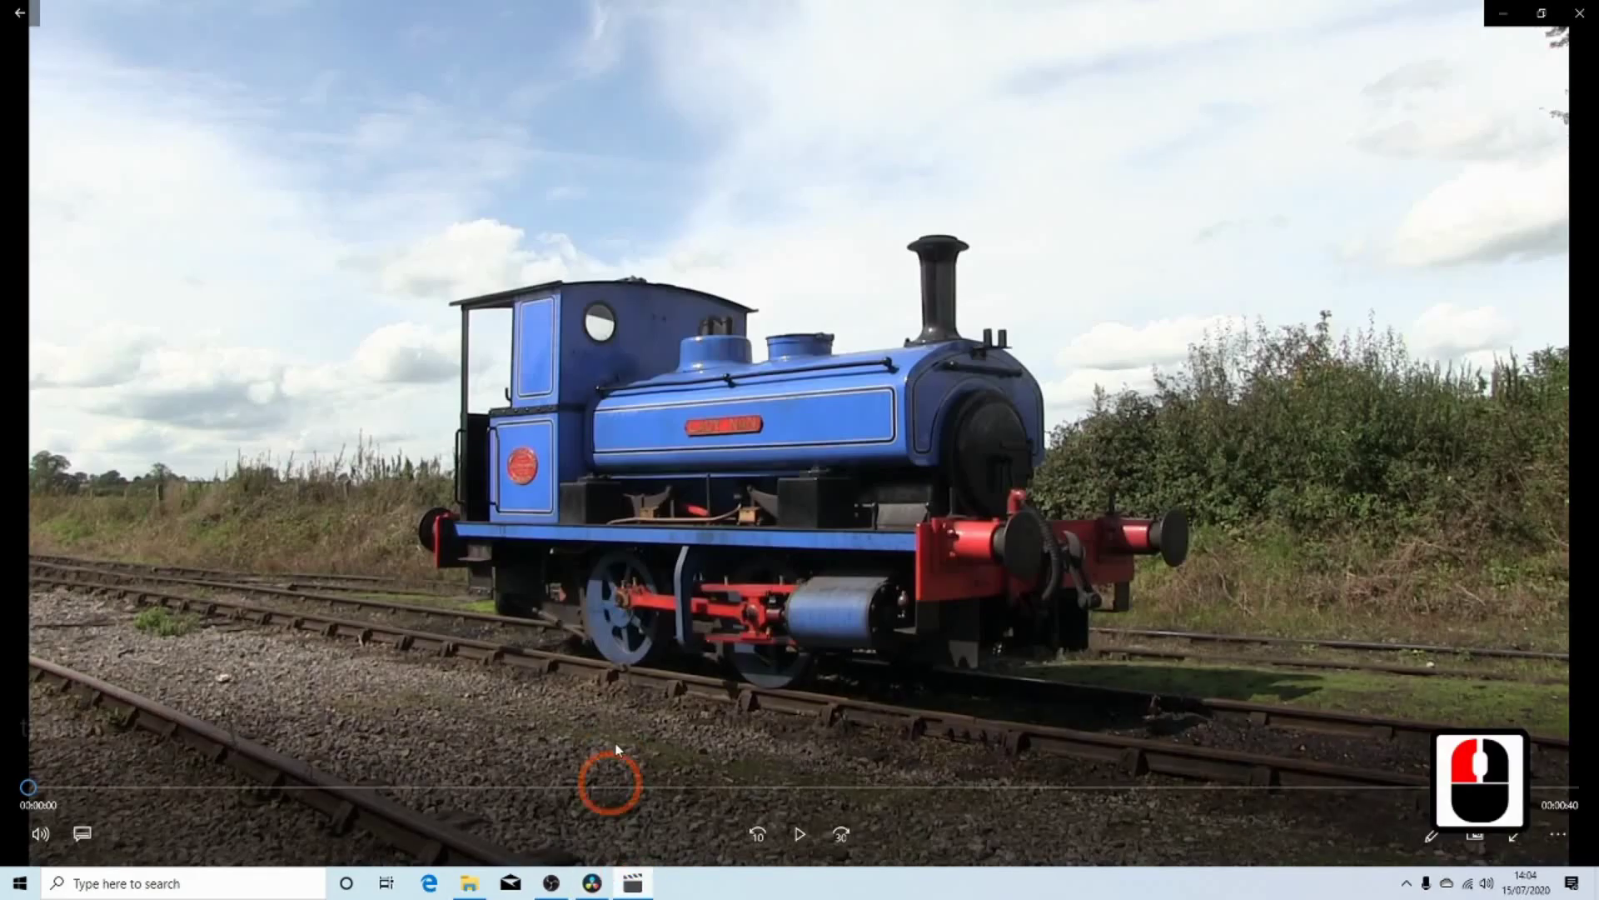
pyautogui.click(800, 833)
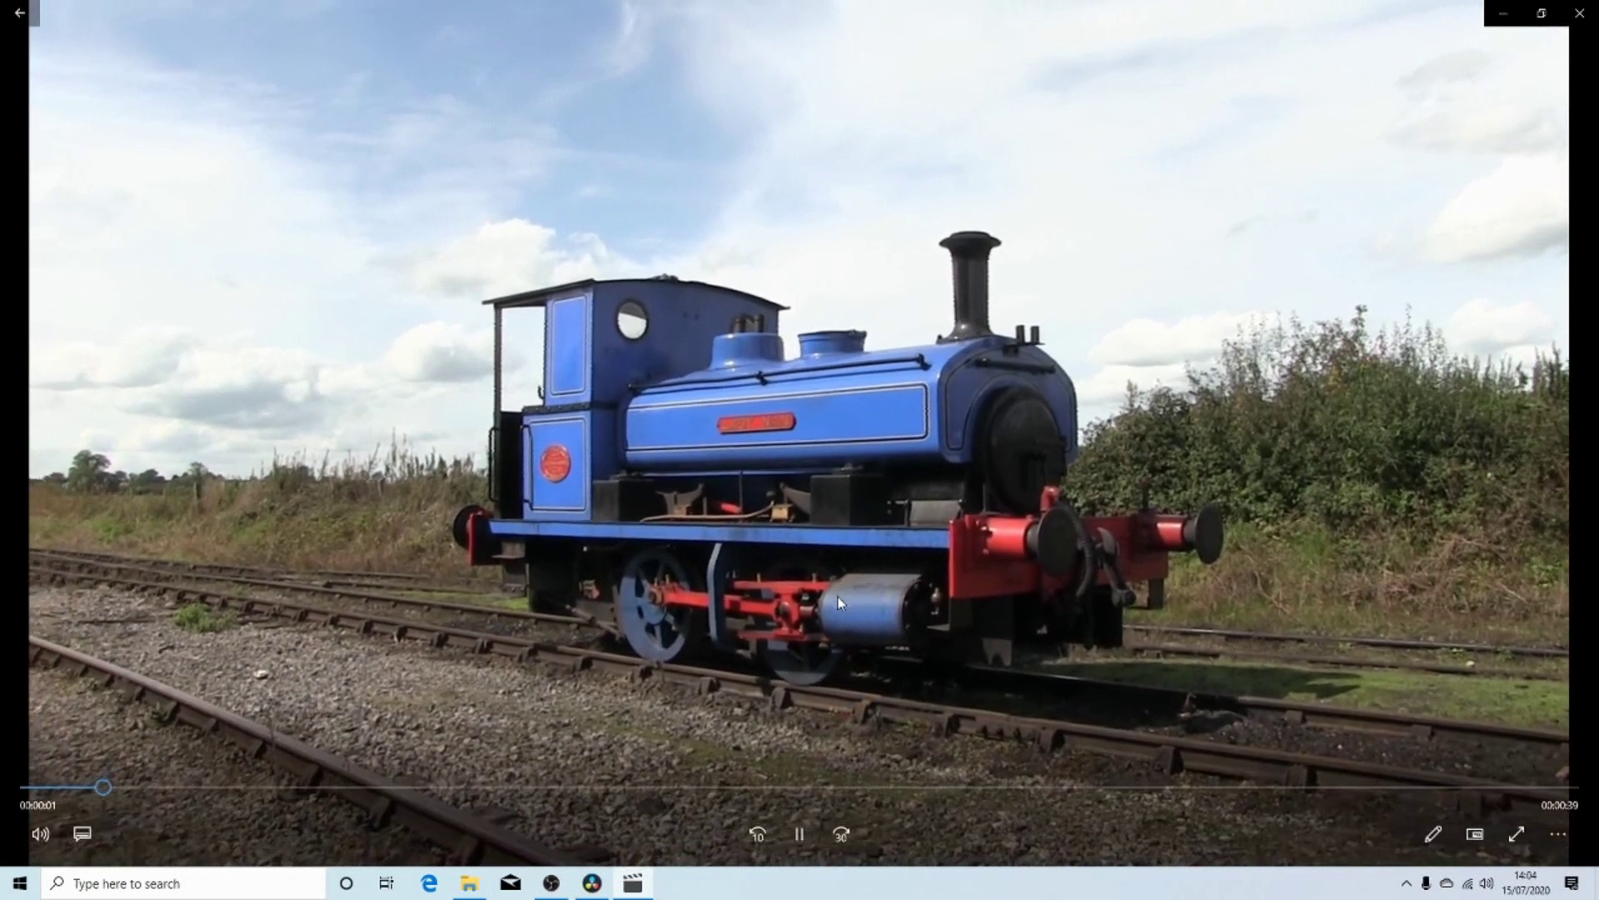